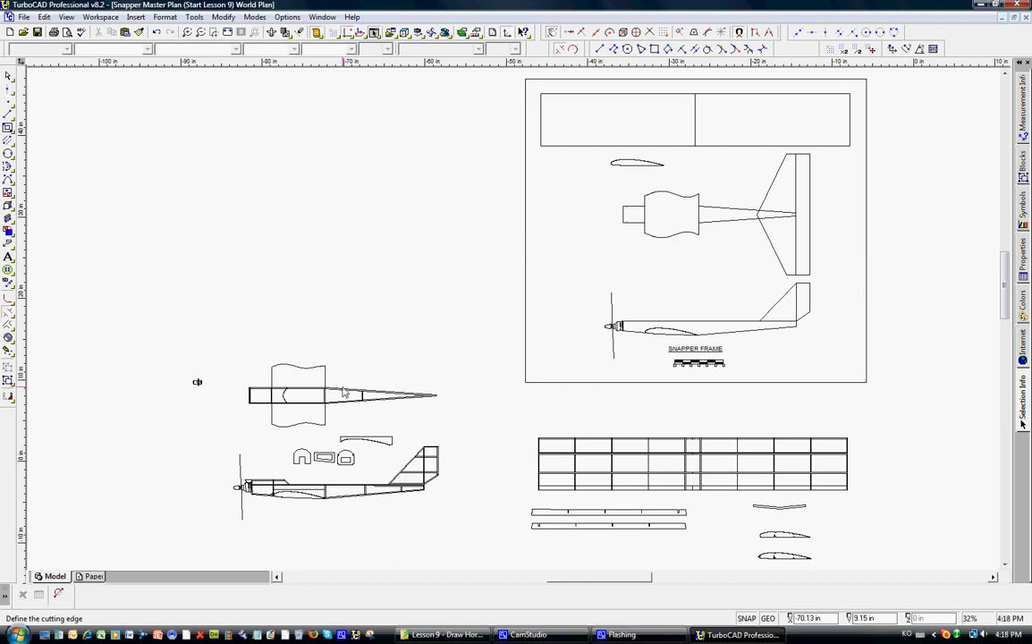
# Move the fuselage top view, side view and small parts together beneath the wing parts, centred at about X -25.7 in, Y -24.1 in
pyautogui.scroll(-2, 343, 391)
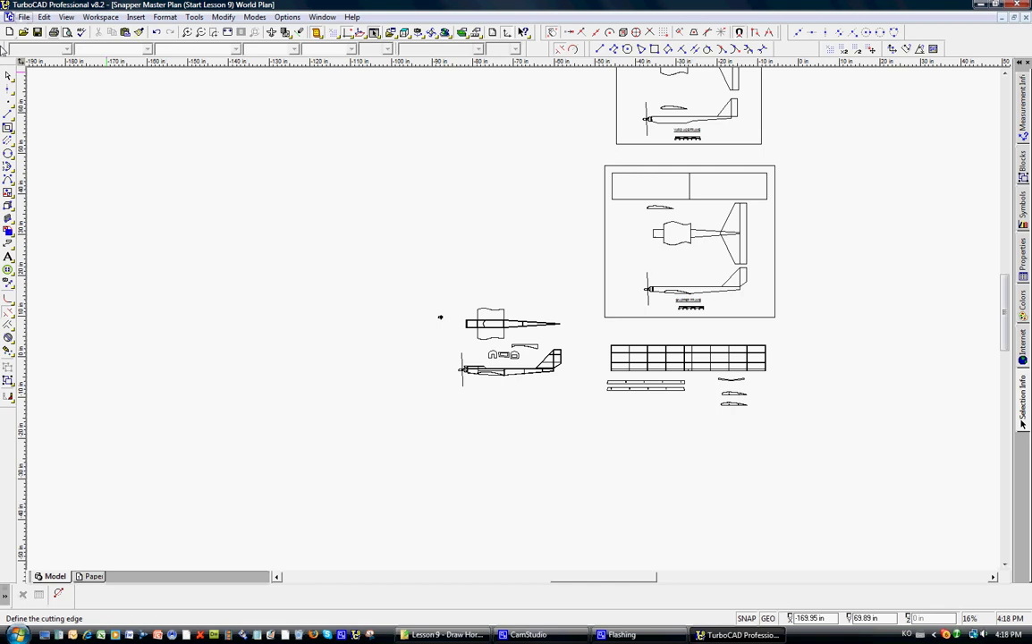
pyautogui.click(7, 77)
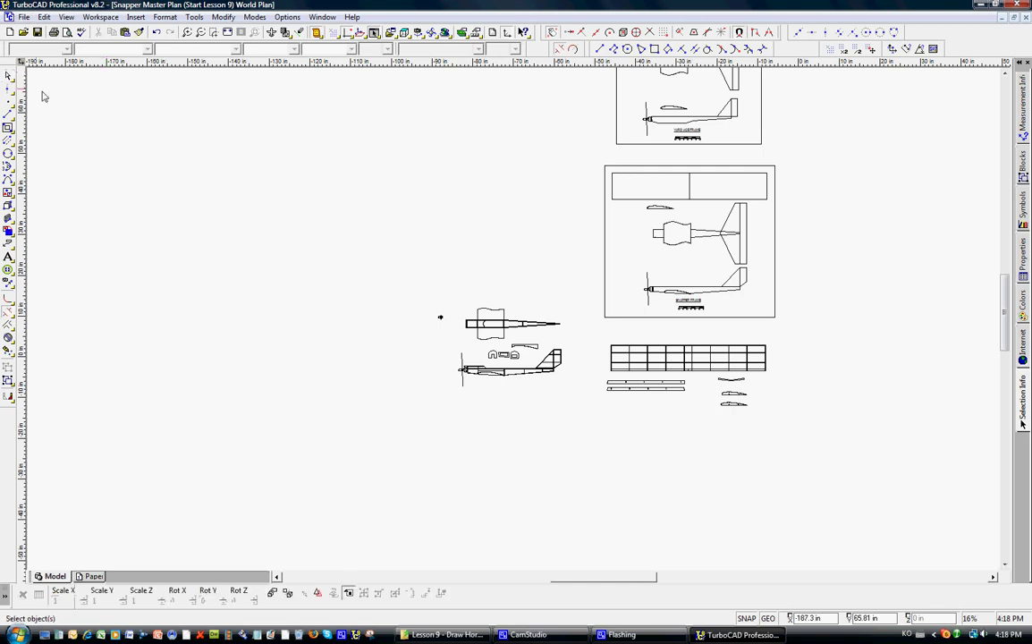
pyautogui.click(421, 295)
pyautogui.click(581, 398)
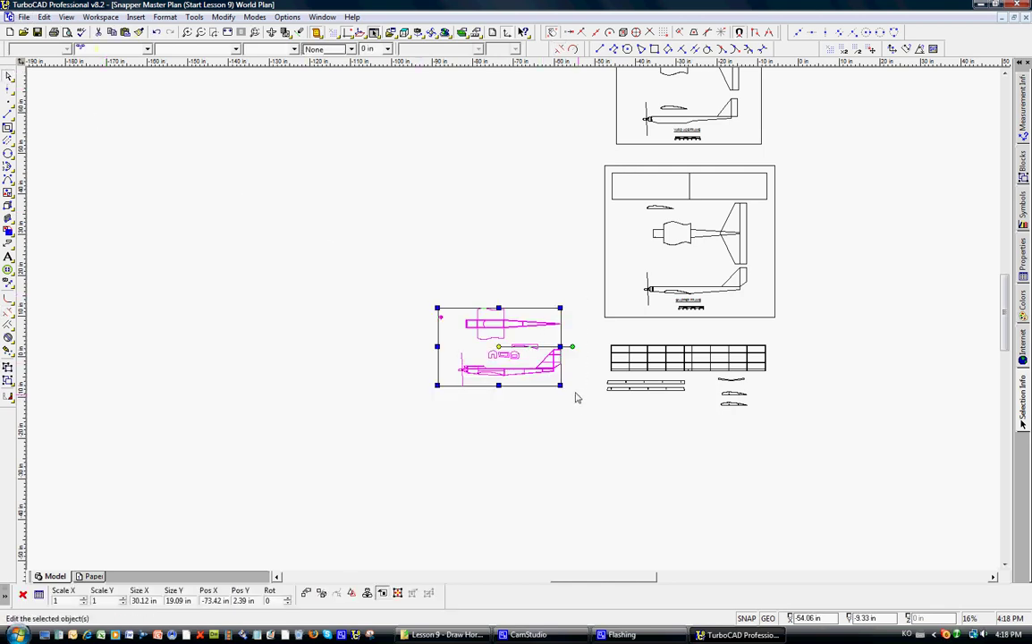
pyautogui.click(499, 345)
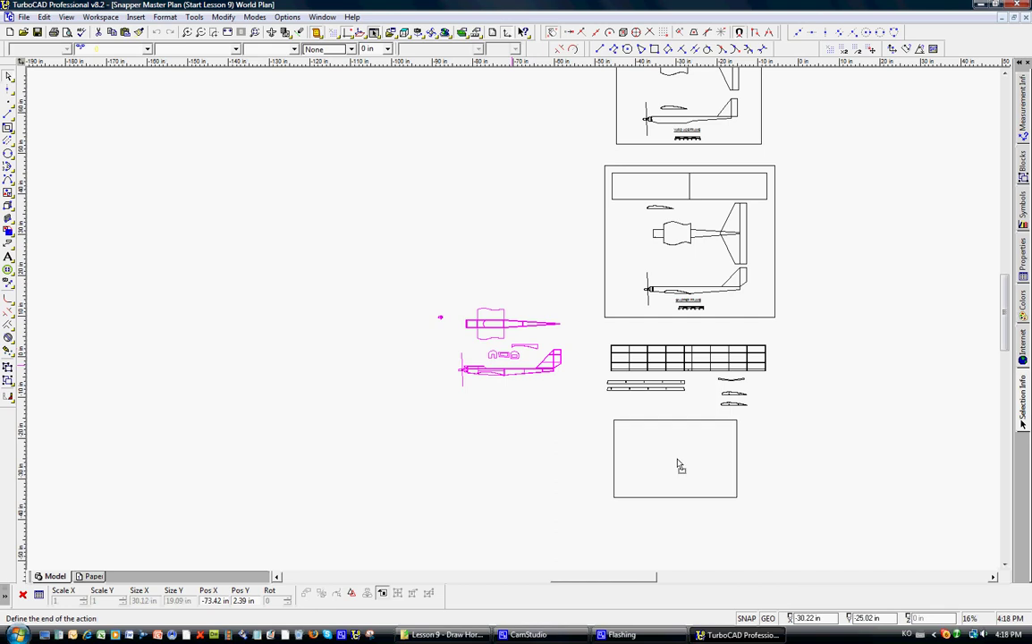
pyautogui.click(693, 453)
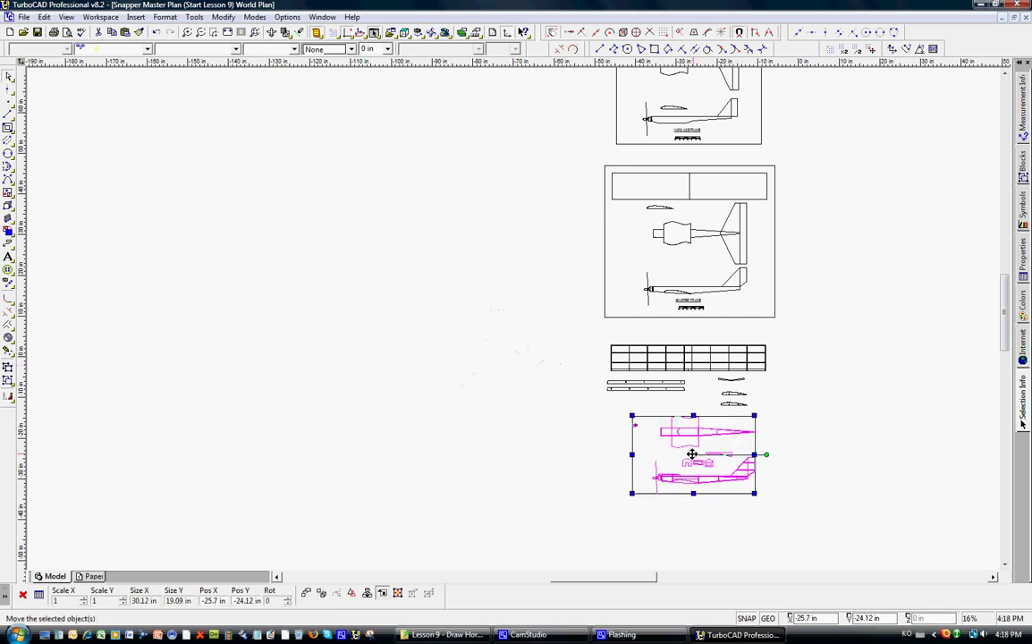
pyautogui.click(607, 447)
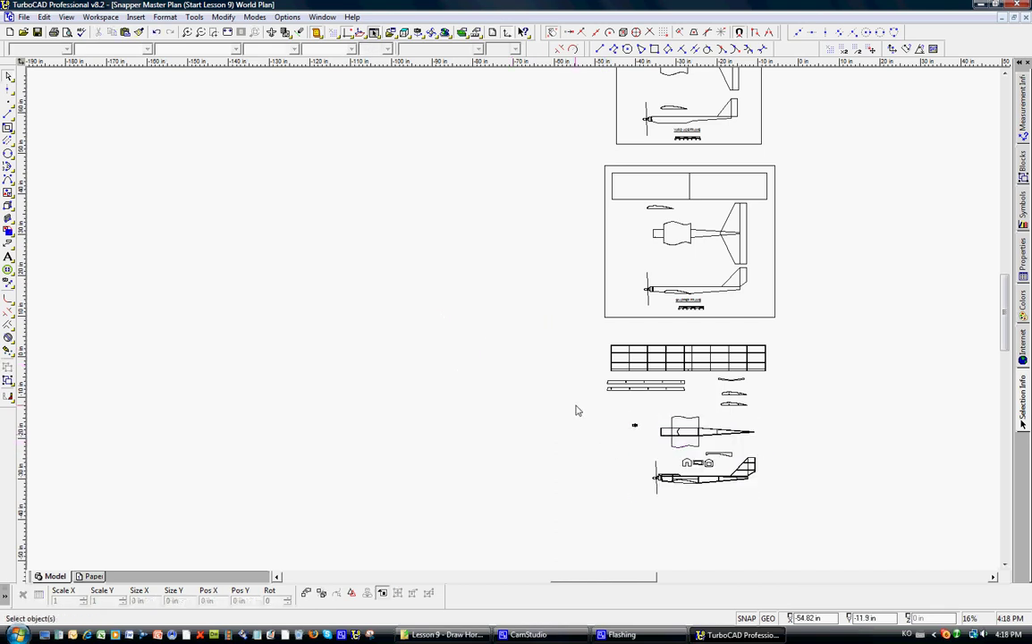
# Copy the complete "Yard Ace" title block from the lower corner of the finished plan sheet
pyautogui.moveTo(1003, 301); pyautogui.dragTo(1002, 280)
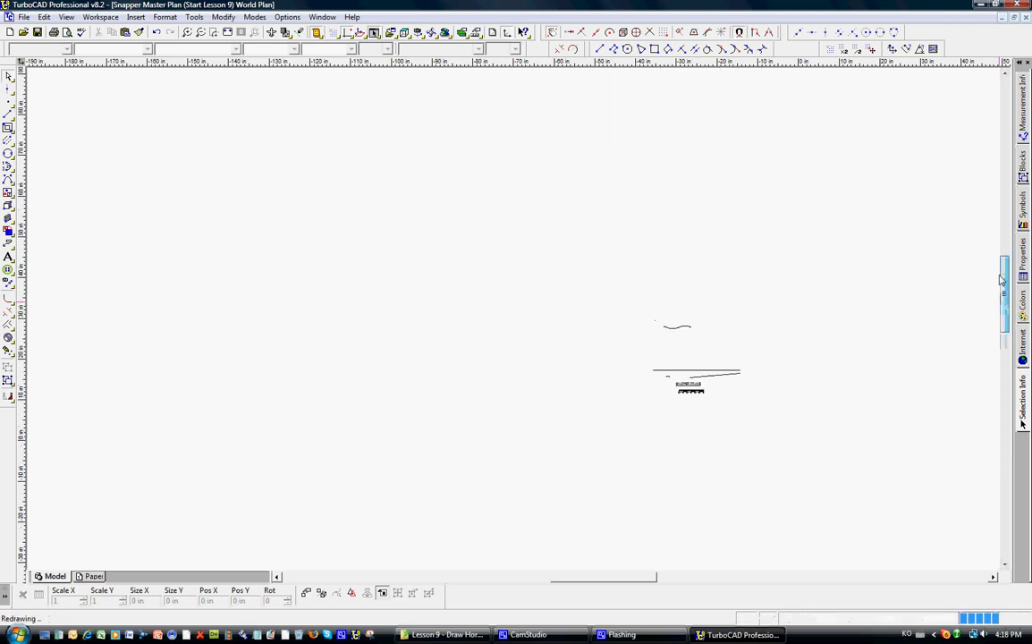
pyautogui.scroll(2, 905, 228)
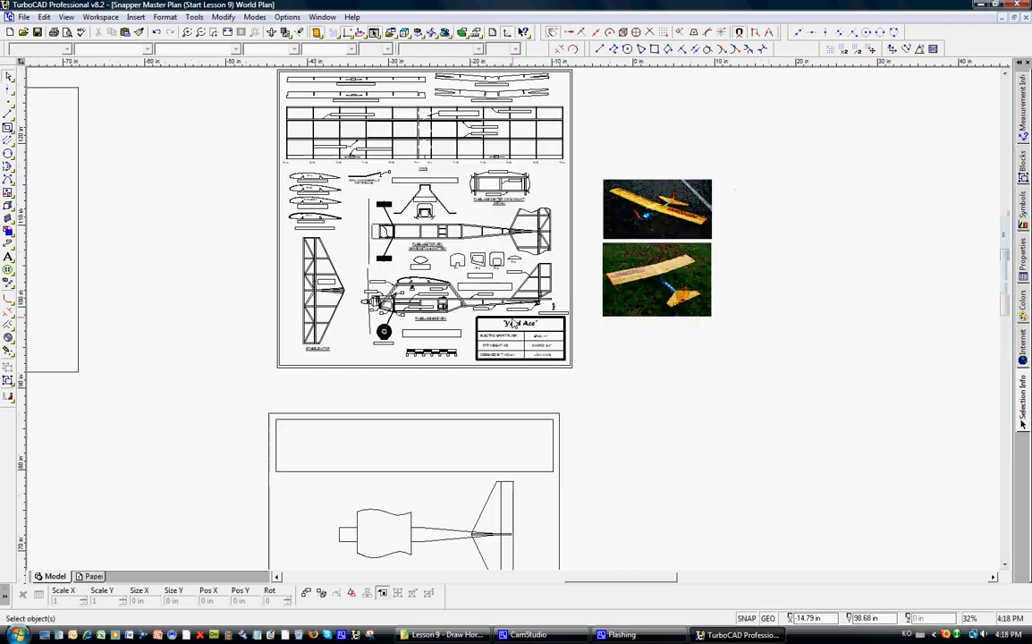
pyautogui.scroll(4, 511, 324)
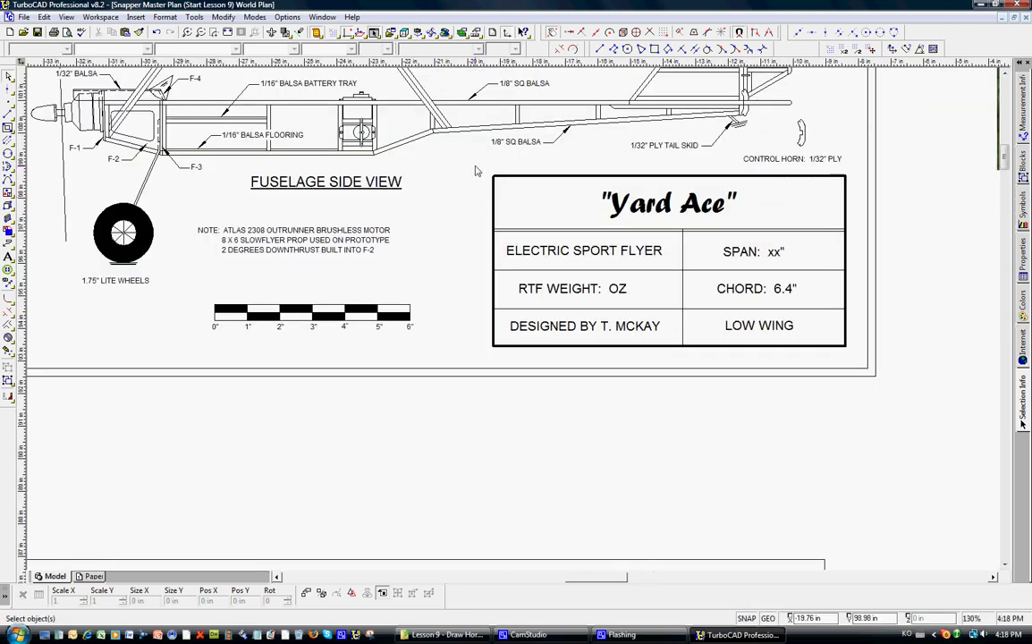
pyautogui.click(475, 165)
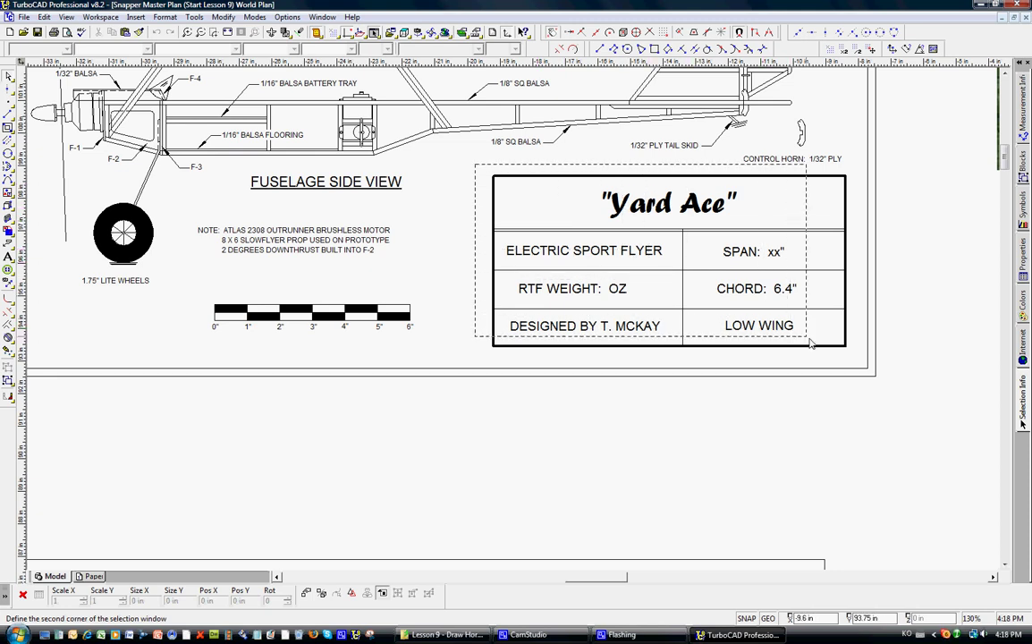
pyautogui.click(770, 326)
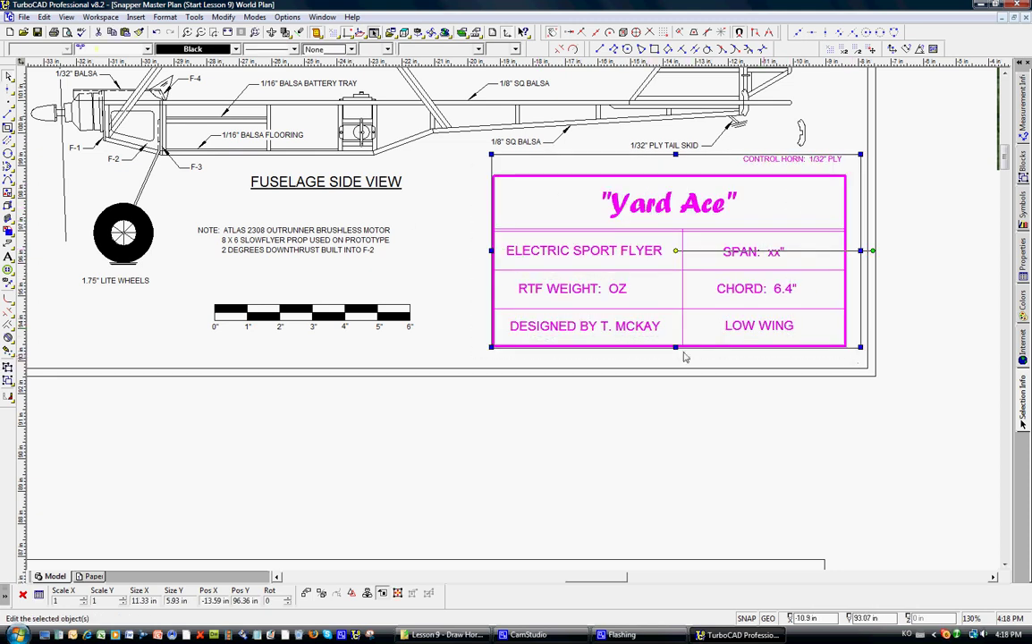
pyautogui.click(111, 32)
# Paste the title block and place it beside the tail of the Snapper fuselage side view, at about X -0.2 in, Y -26.8 in
pyautogui.scroll(-5, 613, 472)
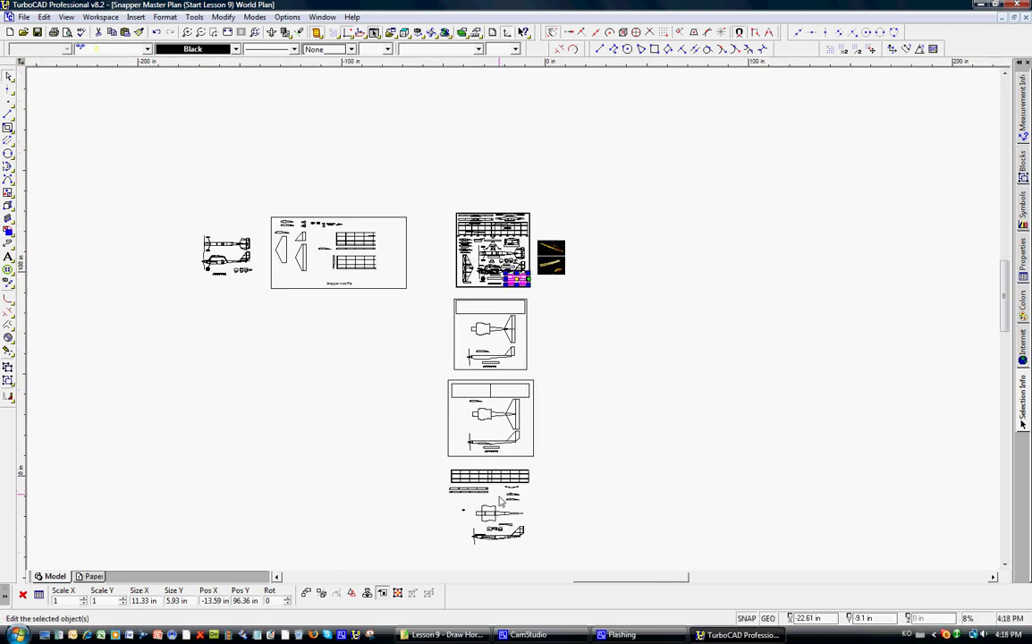
pyautogui.scroll(3, 513, 340)
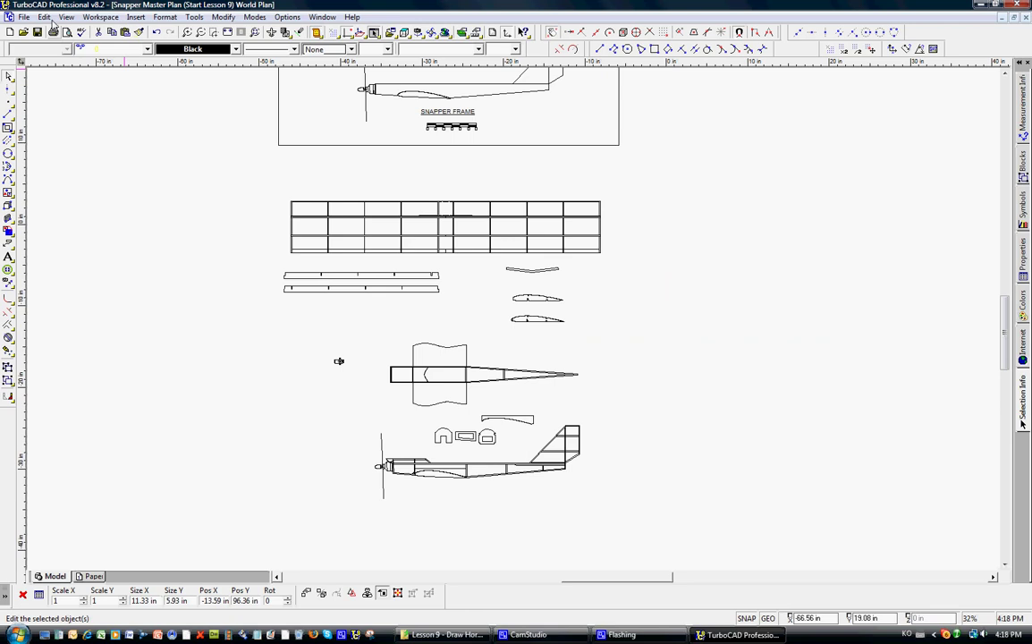
pyautogui.click(123, 32)
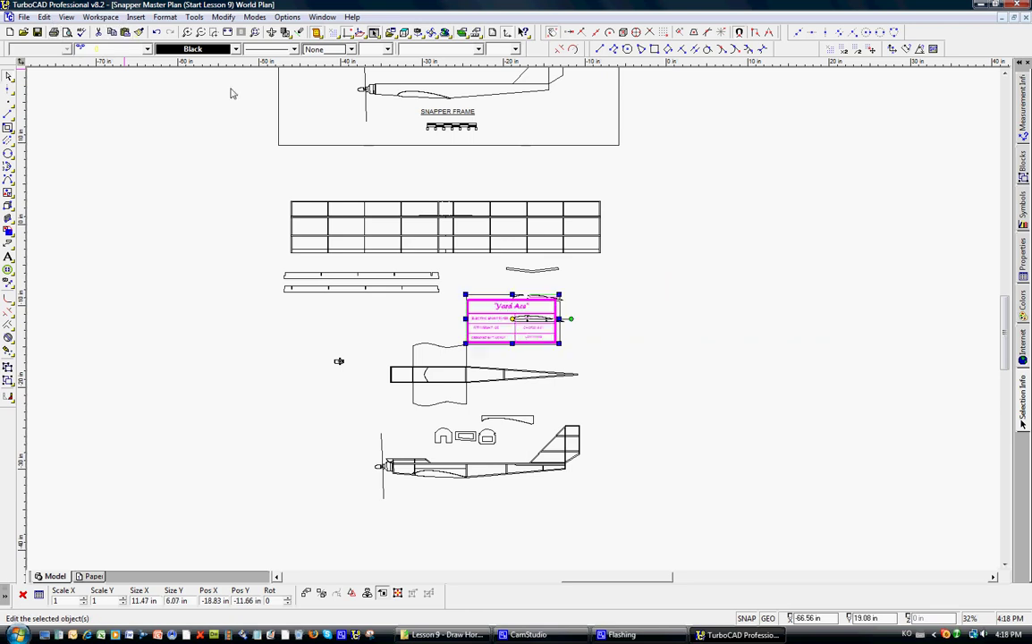
pyautogui.click(512, 319)
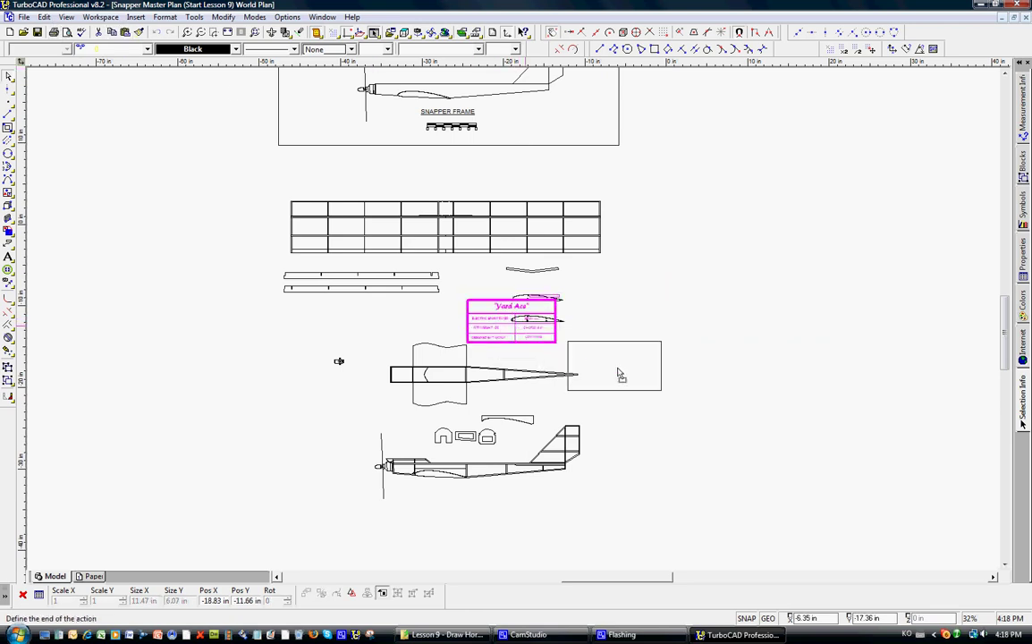
pyautogui.click(667, 450)
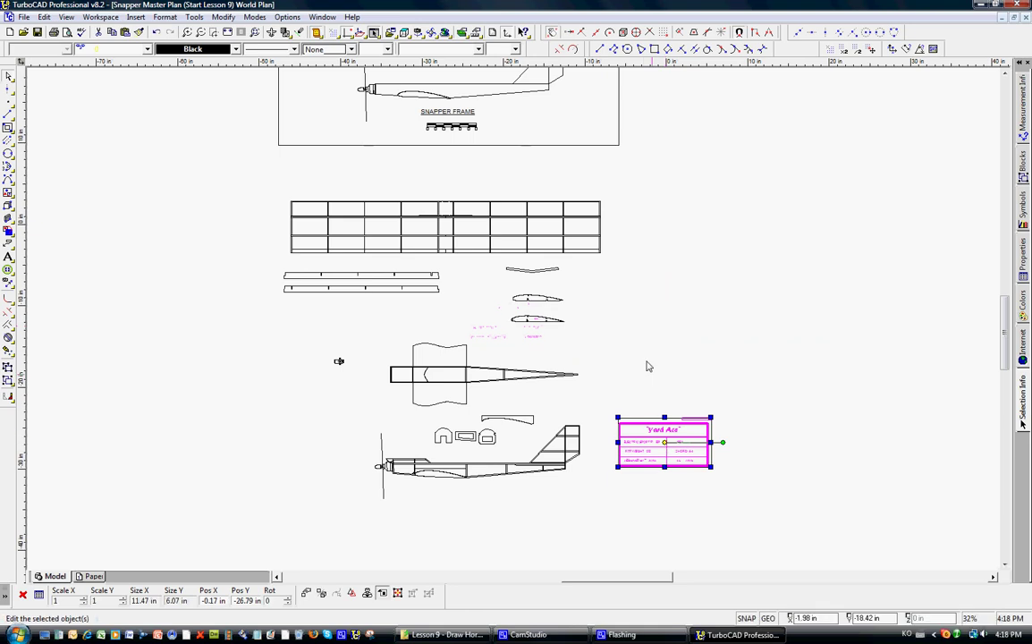
pyautogui.click(644, 365)
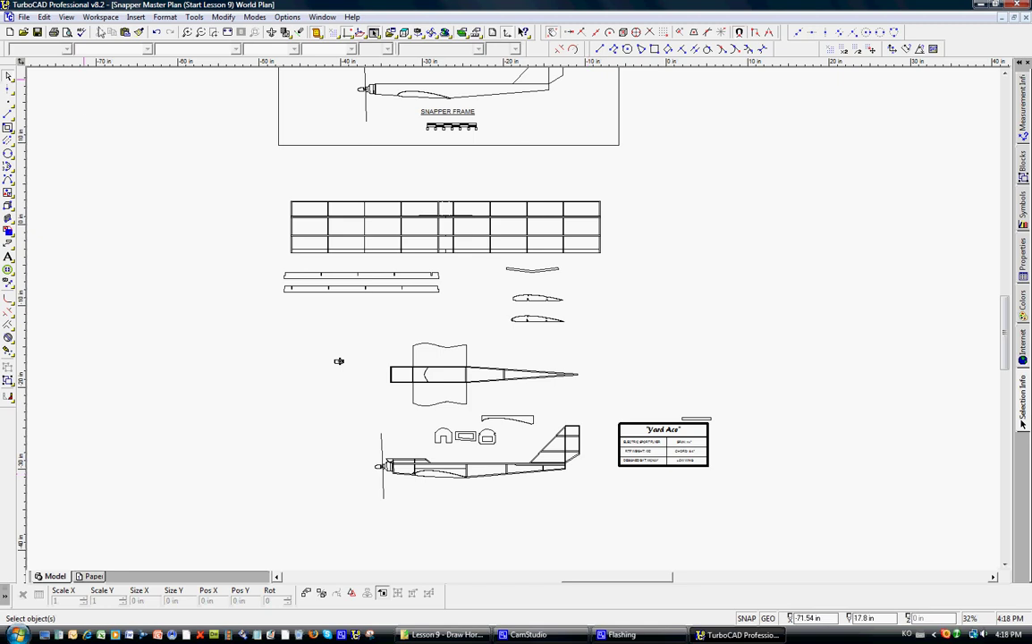
pyautogui.click(126, 32)
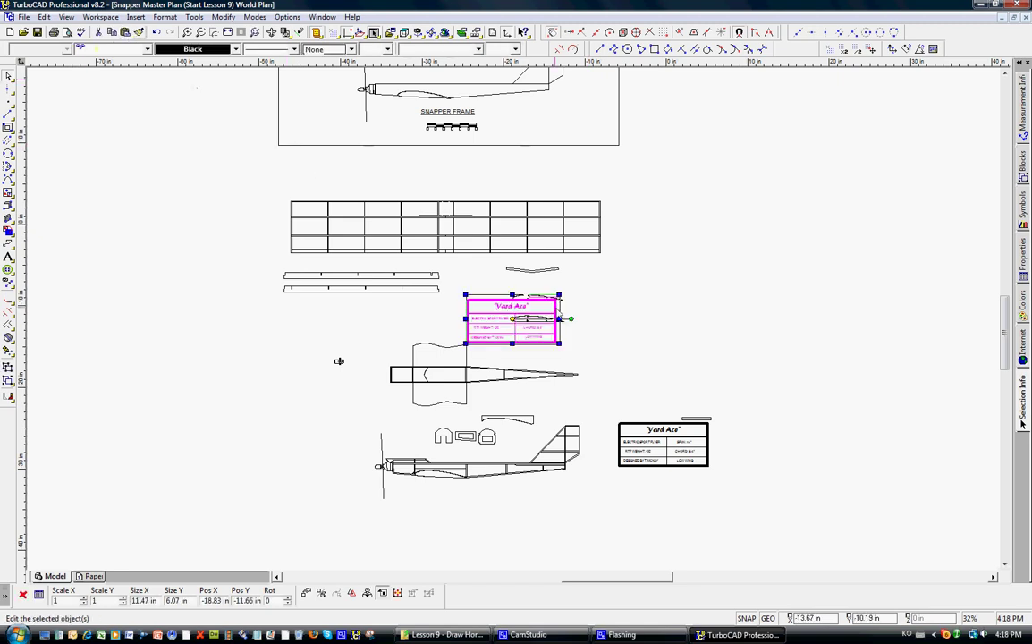
pyautogui.moveTo(515, 318); pyautogui.dragTo(707, 307)
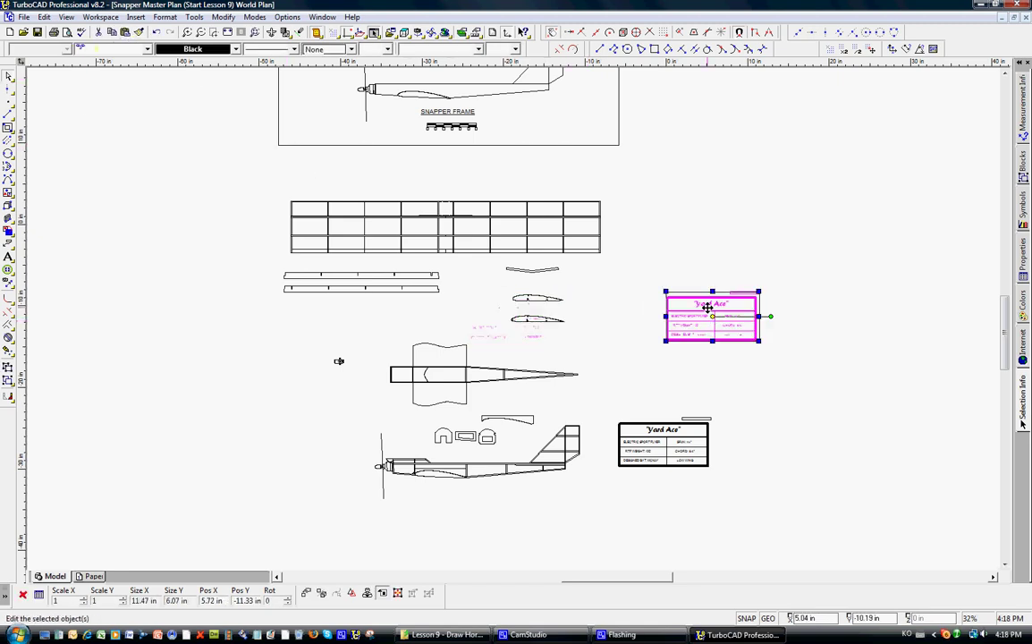
pyautogui.press('Delete')
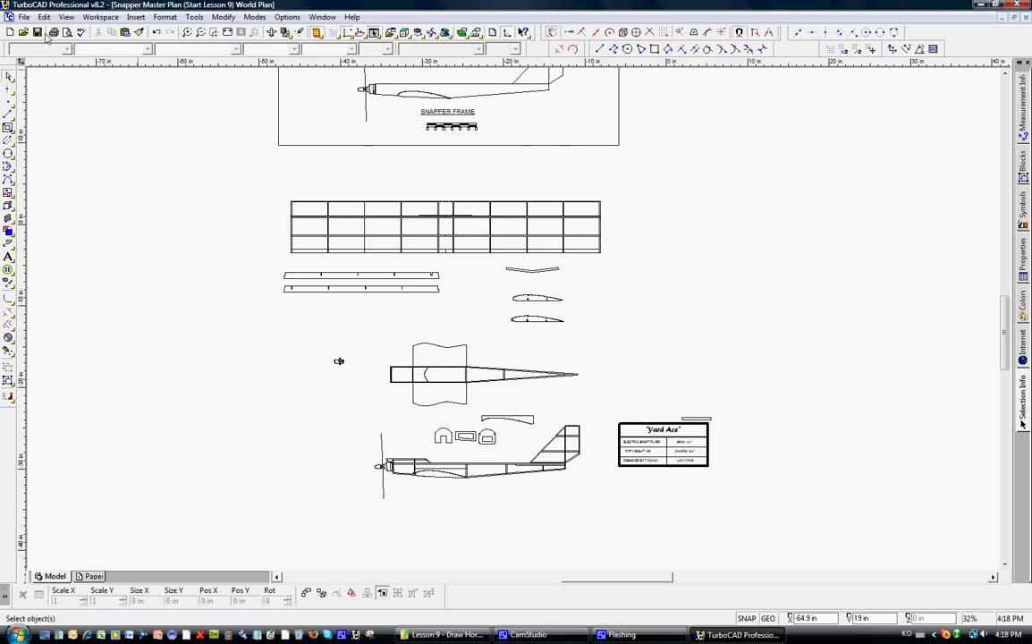
# Delete the stray "CONTROL HORN: 1/32" PLY" text above the pasted title block
pyautogui.scroll(2, 505, 328)
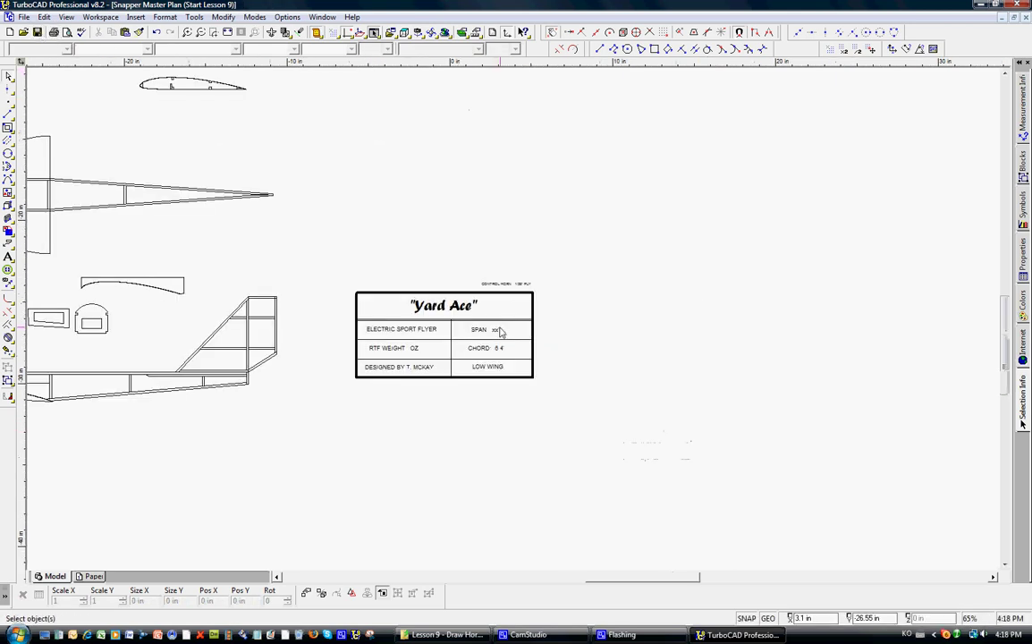
pyautogui.scroll(2, 555, 277)
pyautogui.click(577, 270)
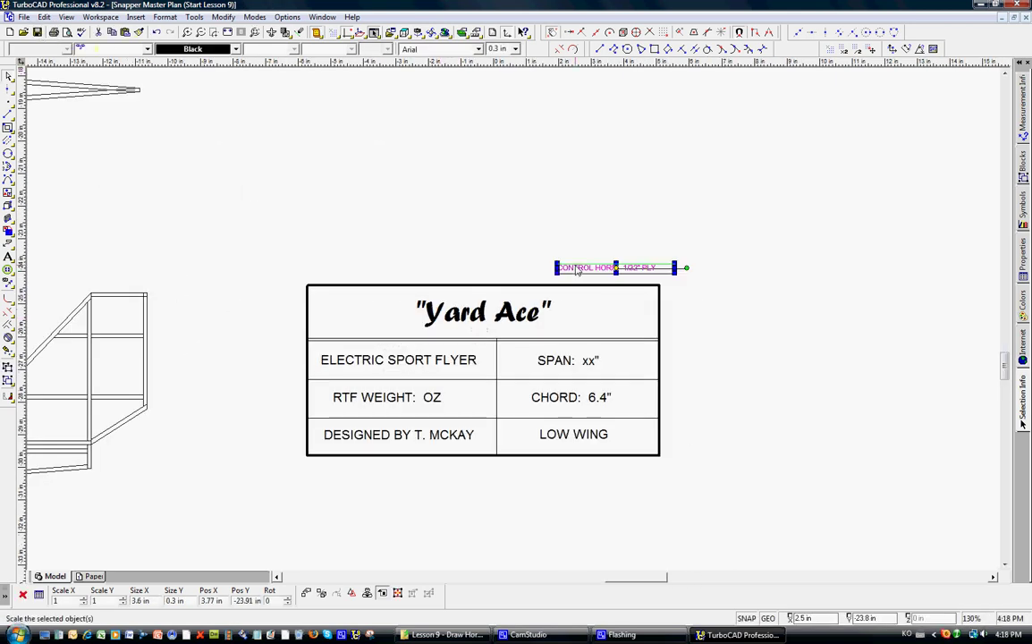
pyautogui.press('Delete')
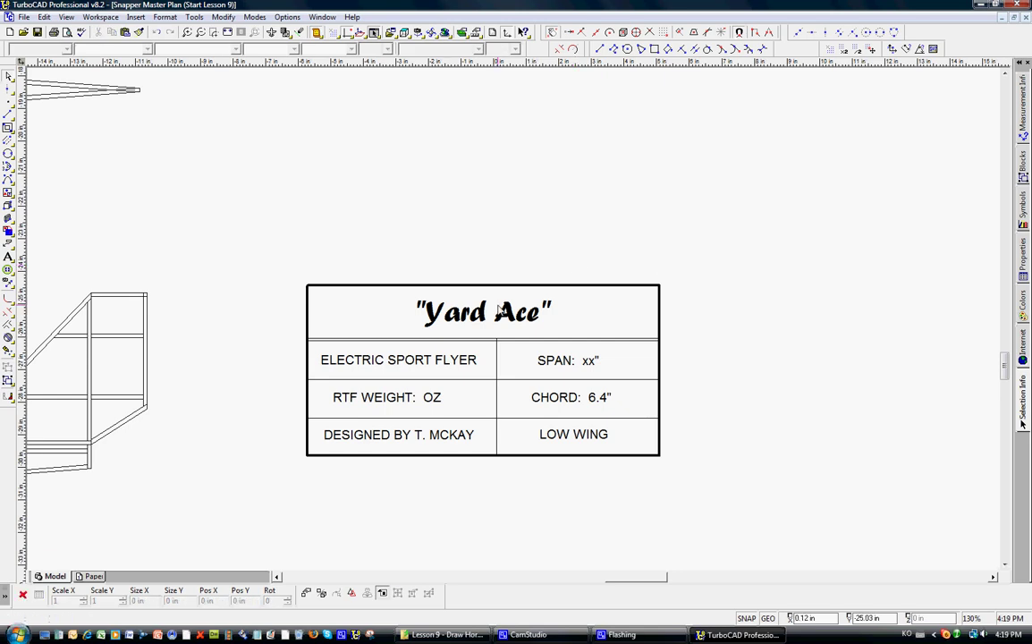
# Change the title block's "Yard Ace" heading to "Snapper" in quotation marks and recentre it in its cell
pyautogui.click(499, 312)
pyautogui.doubleClick(499, 315)
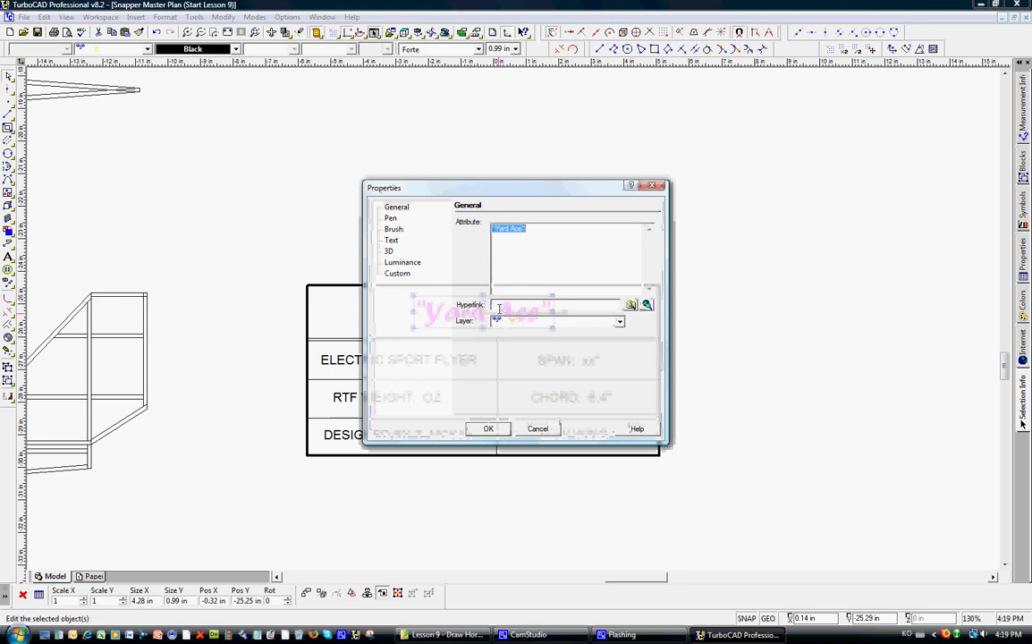
pyautogui.click(517, 235)
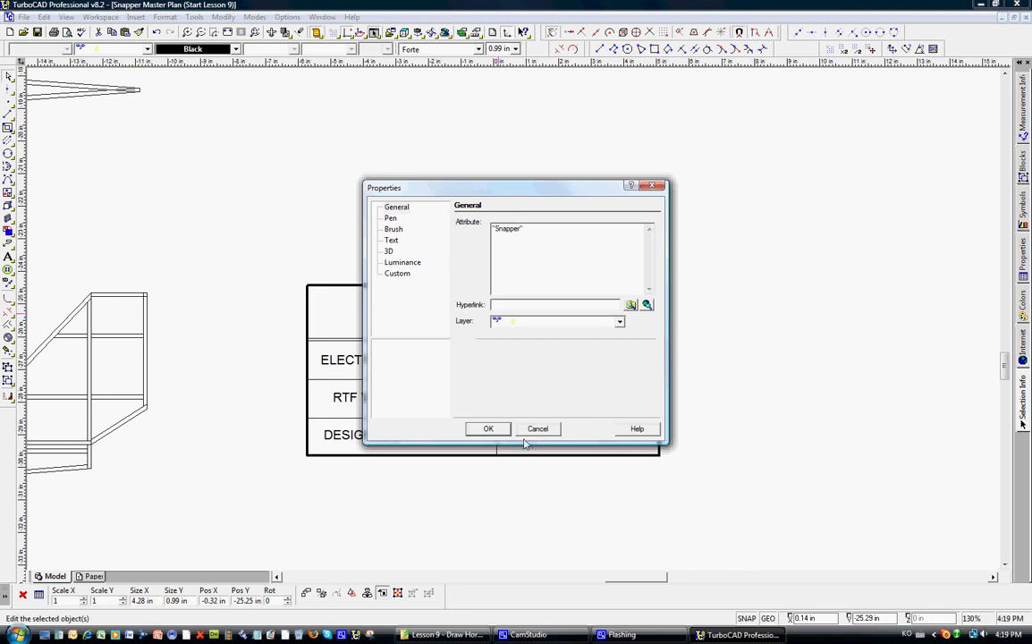
pyautogui.click(488, 428)
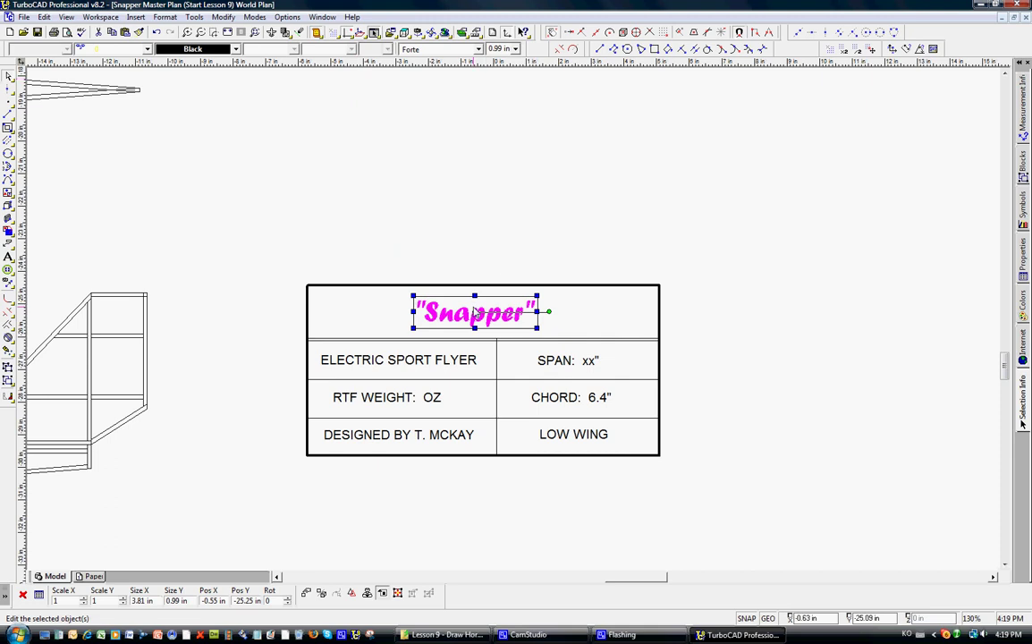
pyautogui.moveTo(477, 313)
pyautogui.mouseDown()
pyautogui.moveTo(488, 322)
pyautogui.moveTo(477, 275)
pyautogui.moveTo(489, 318)
pyautogui.mouseUp()
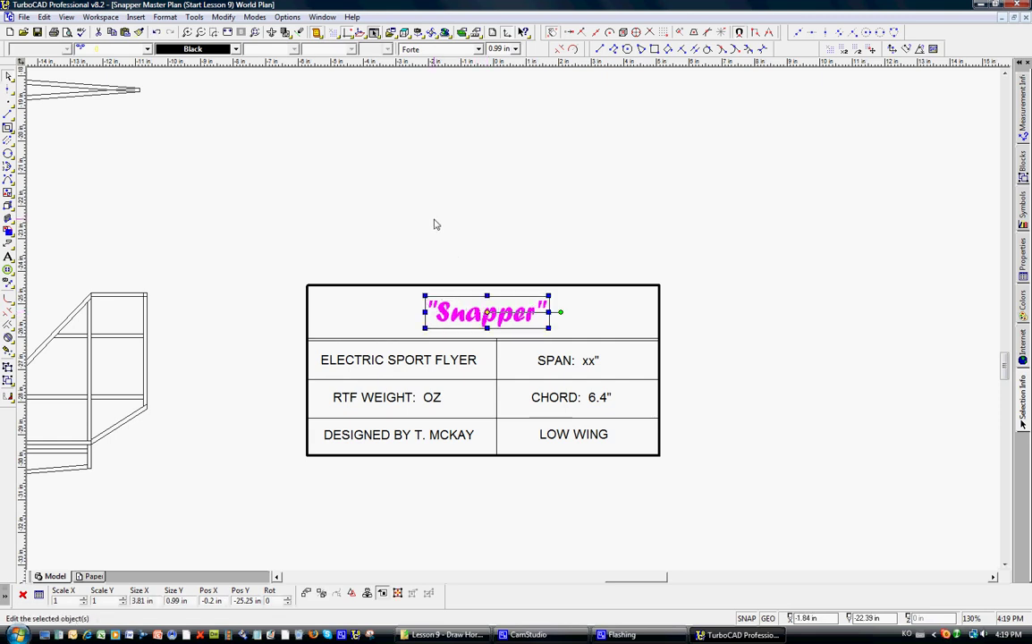
pyautogui.press('Escape')
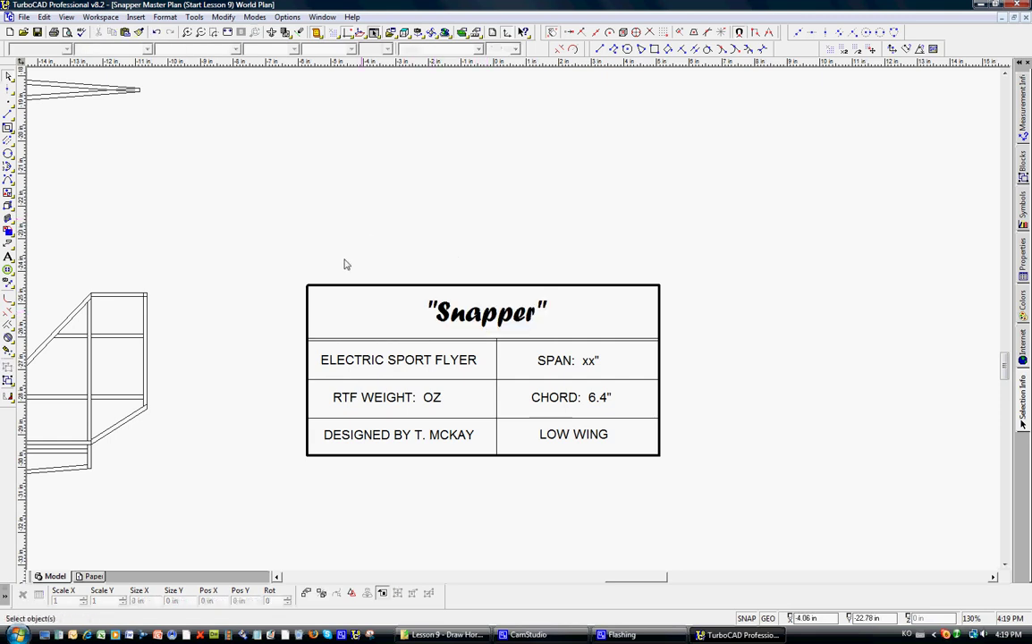
# Change the span entry in the title block to read SPAN: 38"
pyautogui.doubleClick(589, 361)
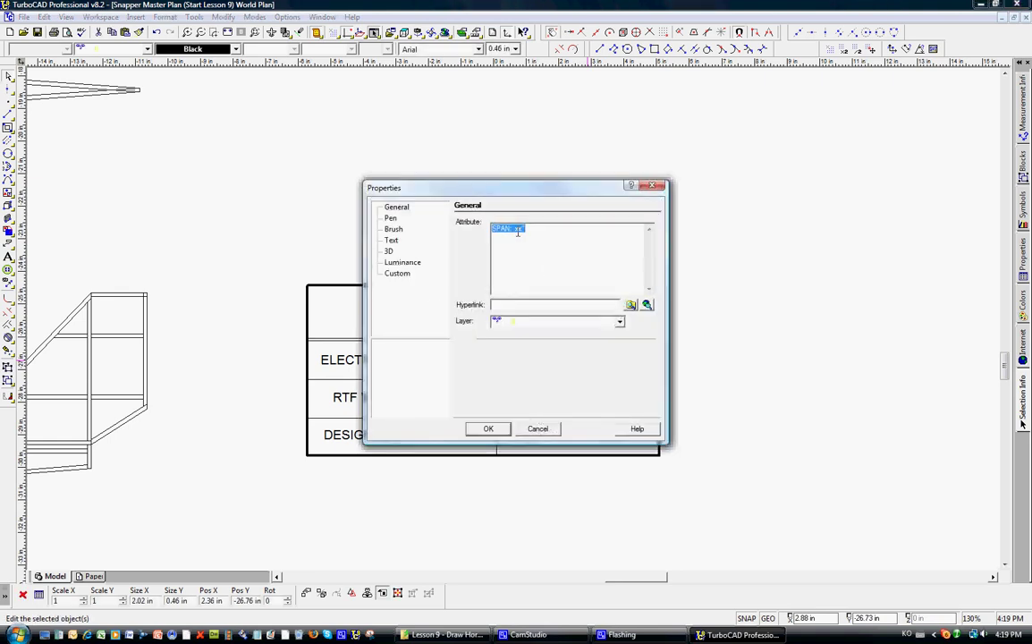
pyautogui.click(517, 233)
pyautogui.click(491, 429)
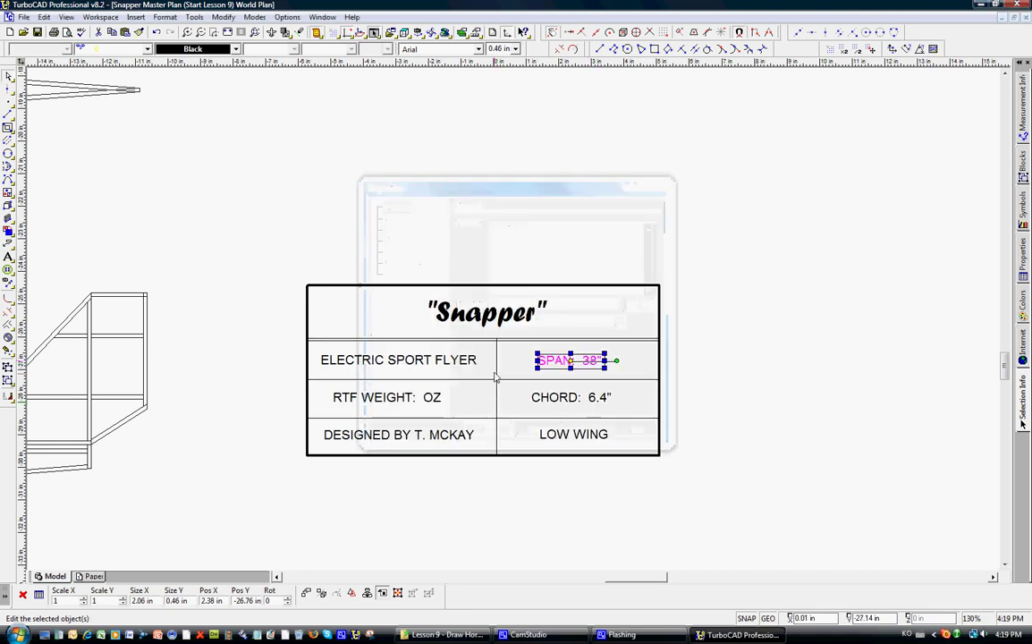
pyautogui.click(776, 336)
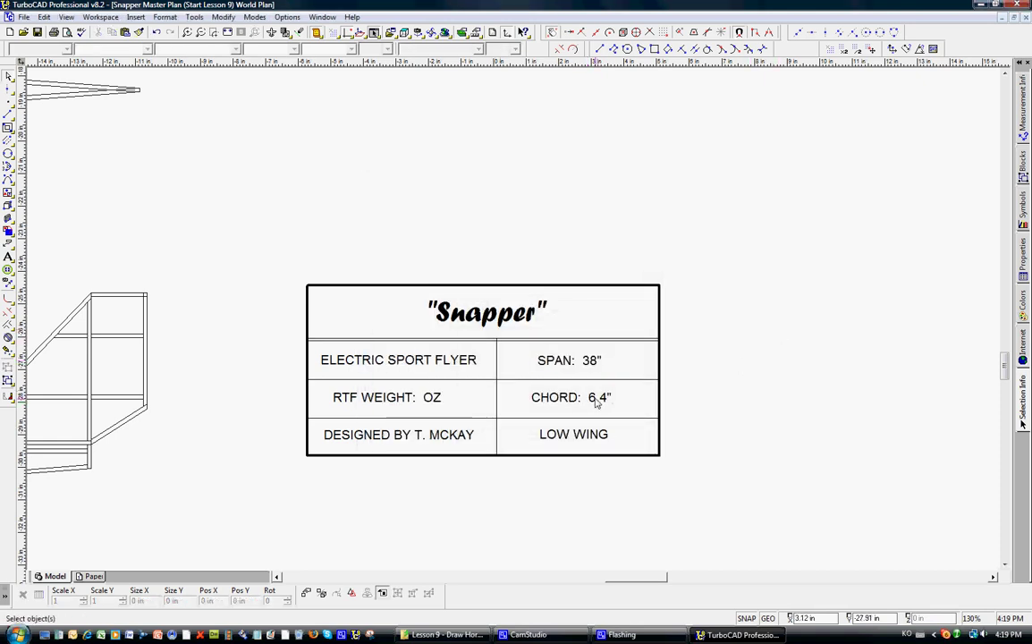
# Change the weight entry in the title block to read RTF WEIGHT: 10 OZ
pyautogui.doubleClick(399, 402)
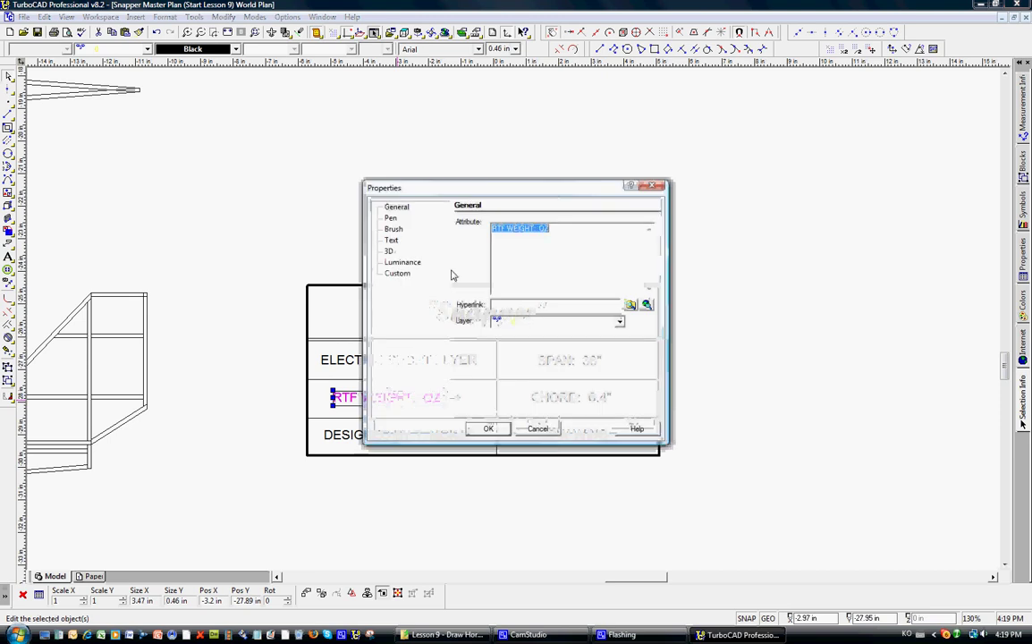
pyautogui.click(540, 229)
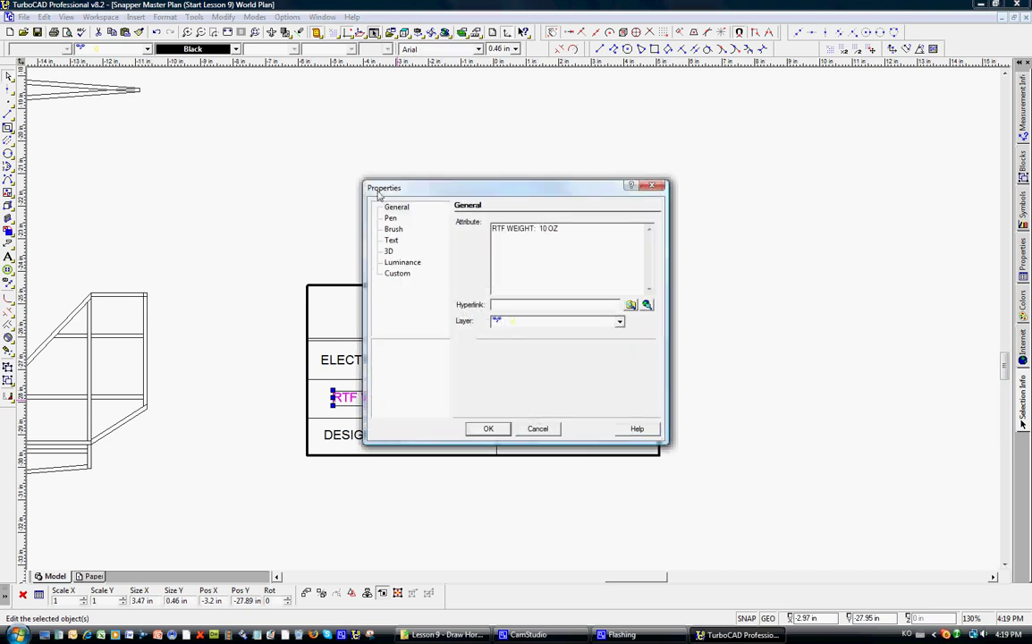
pyautogui.click(489, 429)
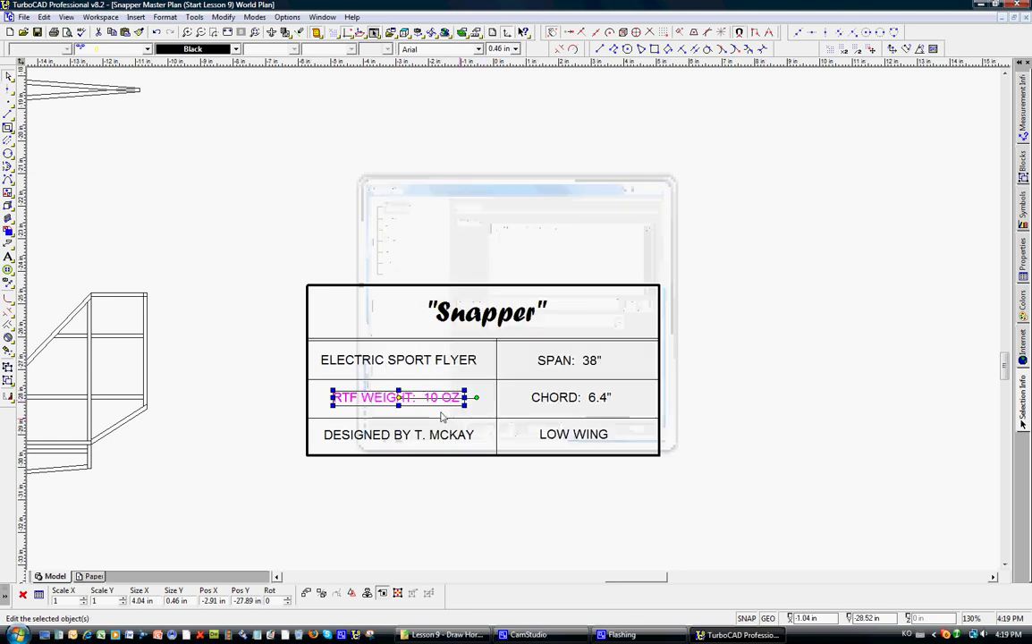
pyautogui.click(230, 355)
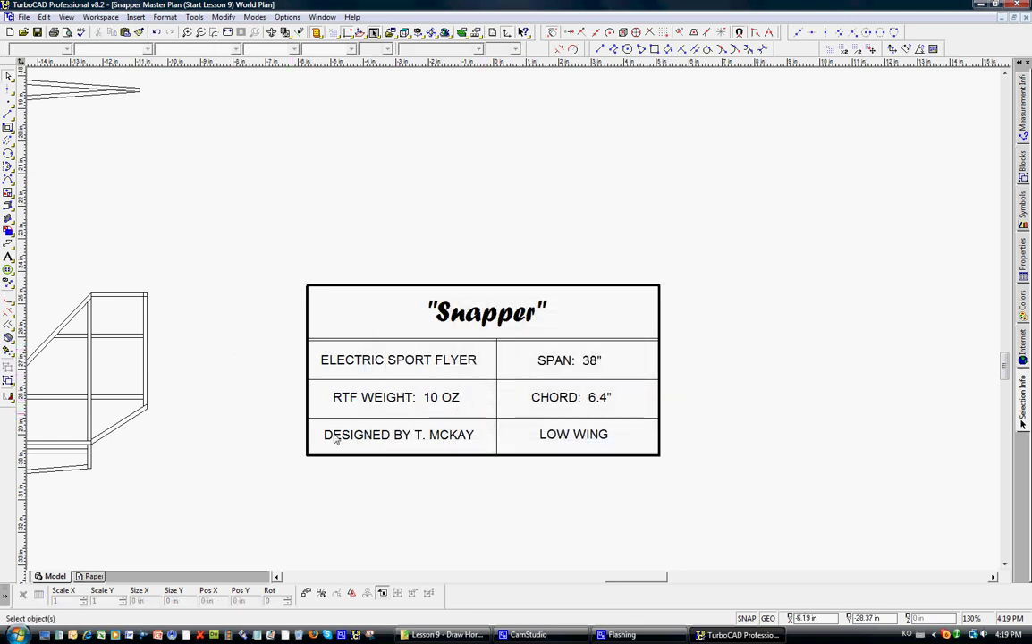
# Nudge the LOW WING text slightly so it is centred in its title block cell
pyautogui.click(574, 434)
pyautogui.moveTo(574, 433); pyautogui.dragTo(573, 434)
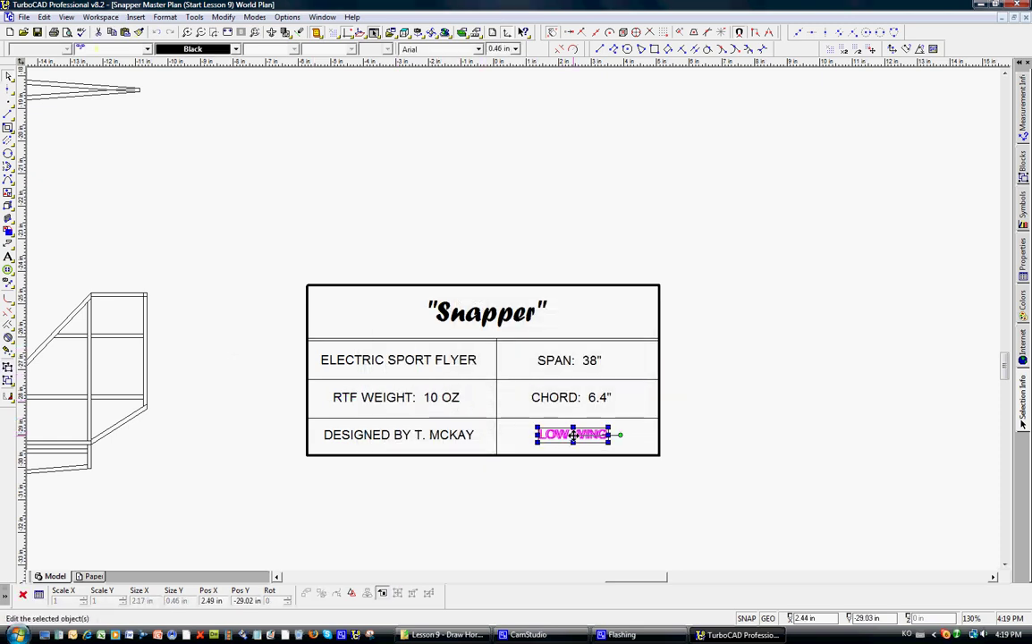
pyautogui.click(577, 476)
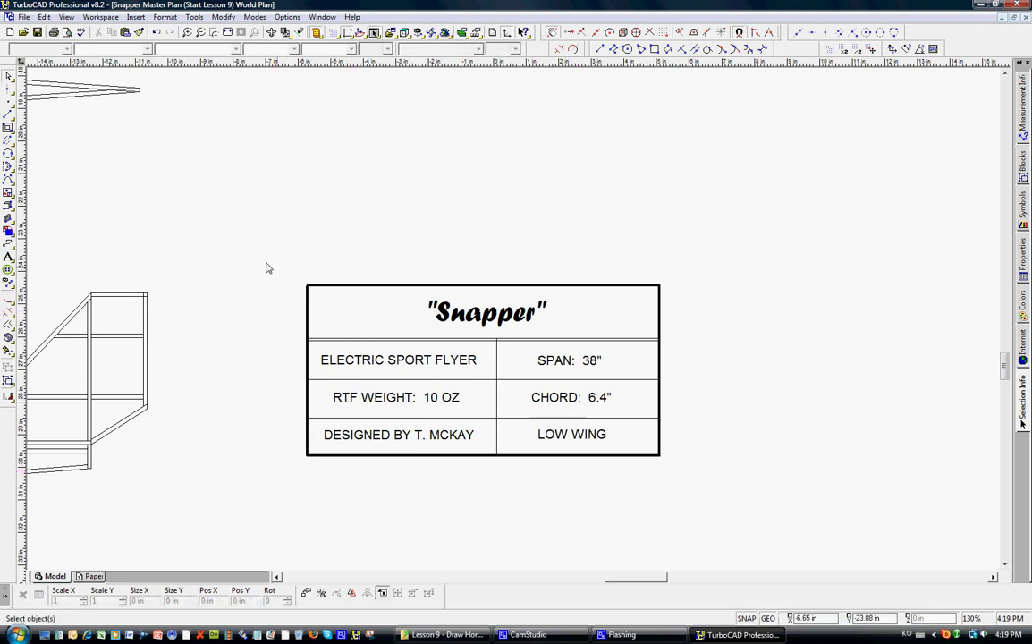
# Group all lines and texts of the title block into one object and shift it slightly downwards
pyautogui.moveTo(265, 264); pyautogui.dragTo(723, 504)
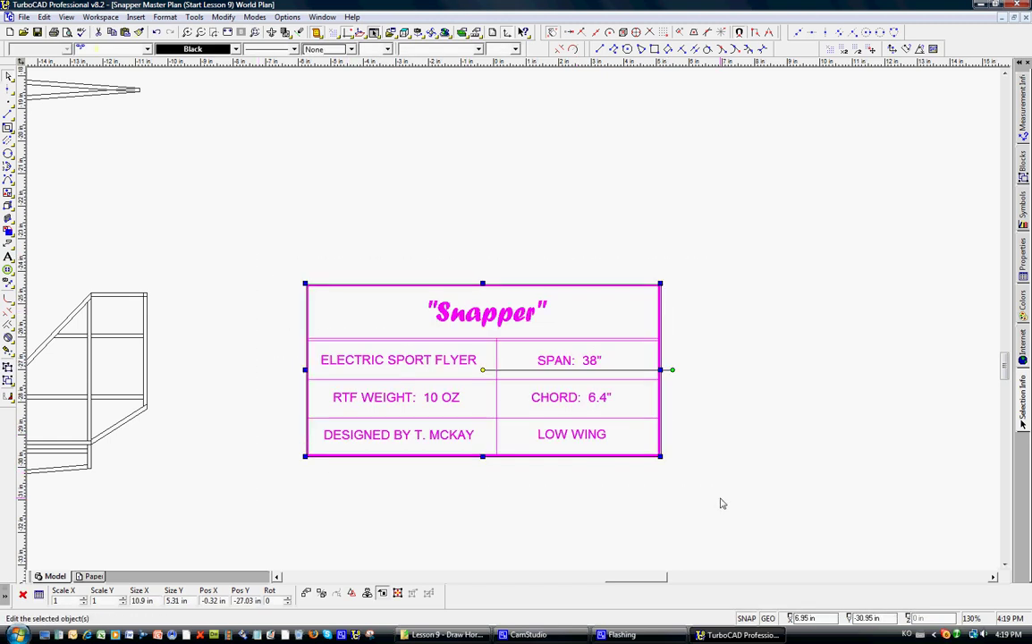
pyautogui.click(8, 380)
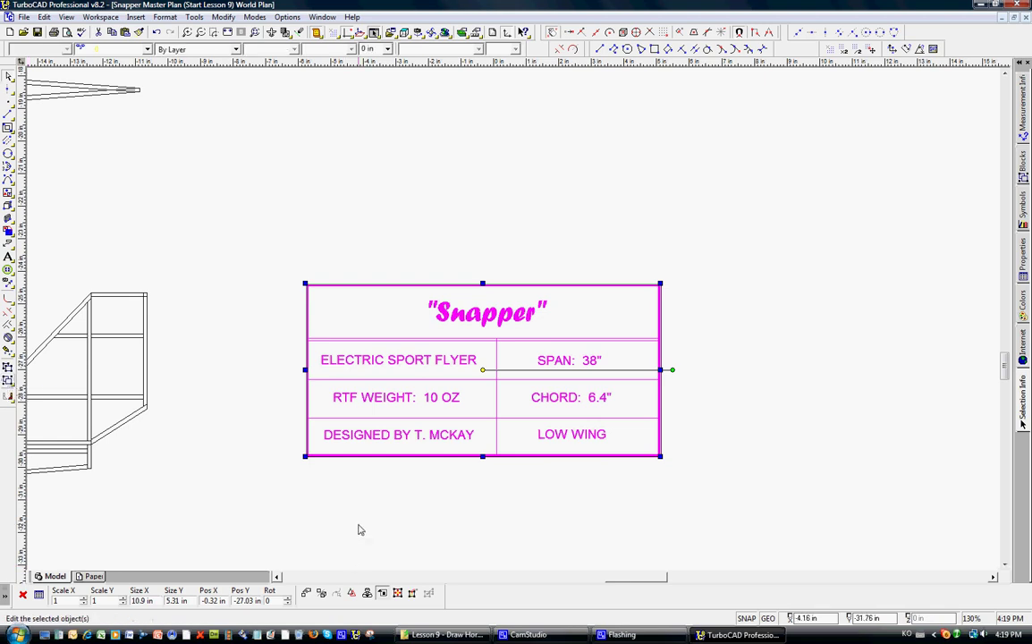
pyautogui.click(414, 465)
pyautogui.click(411, 396)
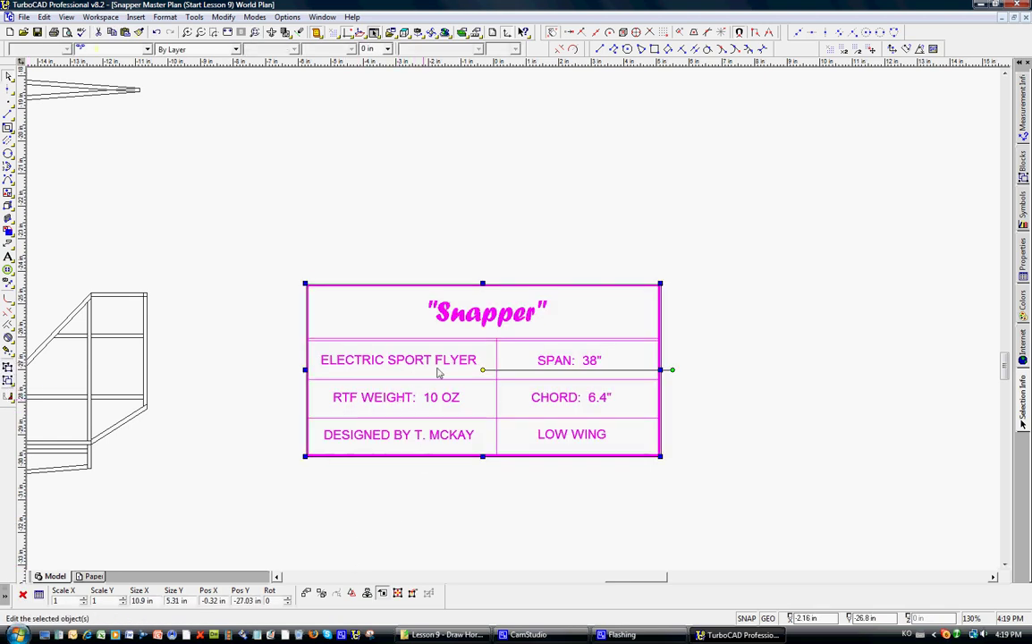
pyautogui.moveTo(484, 368); pyautogui.dragTo(490, 399)
pyautogui.click(498, 495)
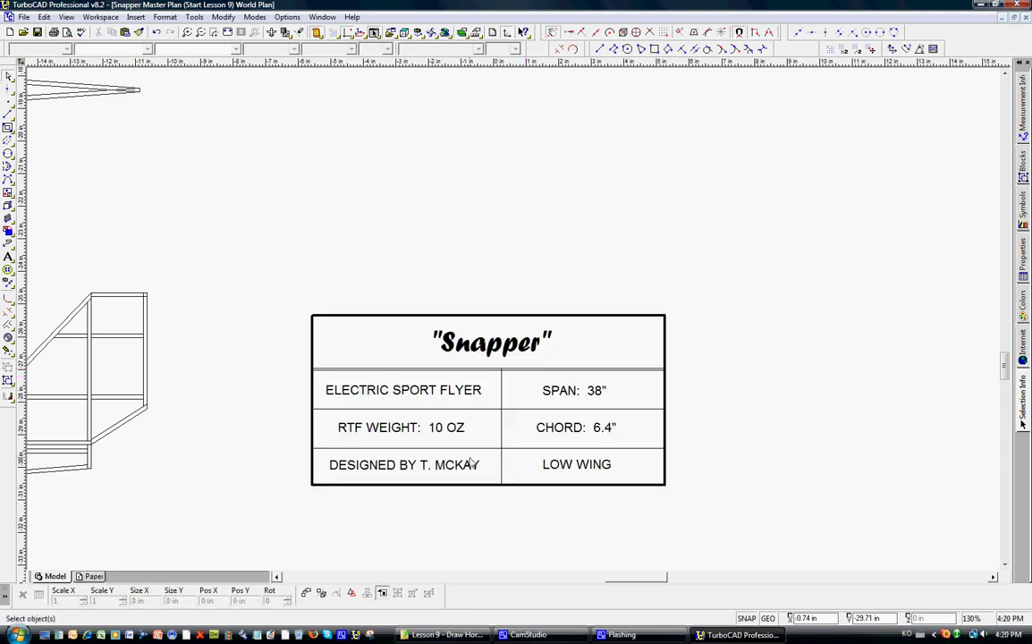
# Try moving the grouped title block under the fuselage side view, then undo the move
pyautogui.scroll(-2, 514, 323)
pyautogui.scroll(-2, 514, 324)
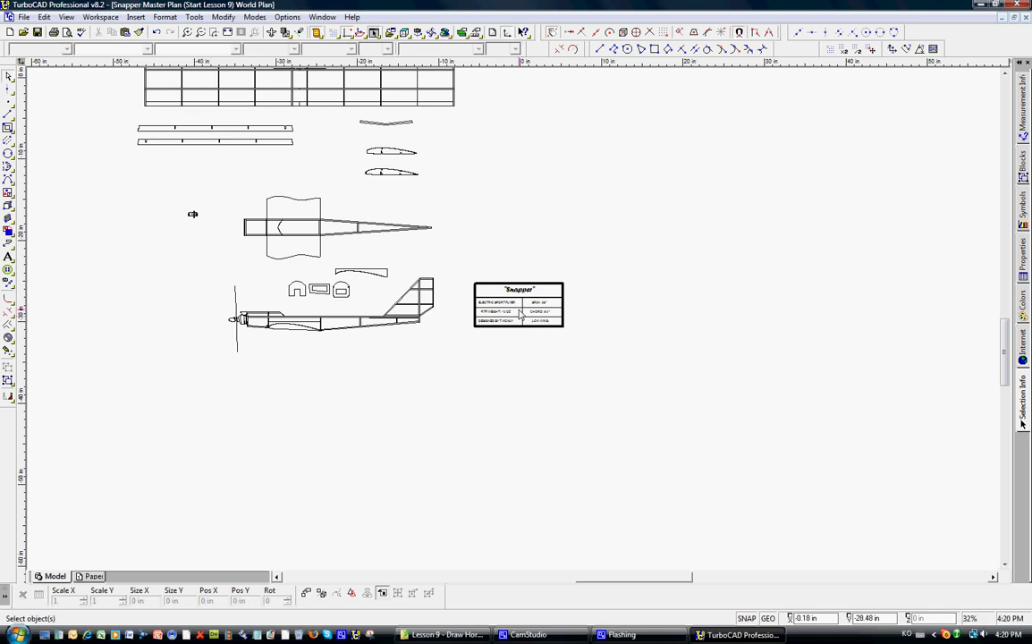
pyautogui.click(521, 306)
pyautogui.moveTo(520, 309); pyautogui.dragTo(318, 382)
pyautogui.click(465, 387)
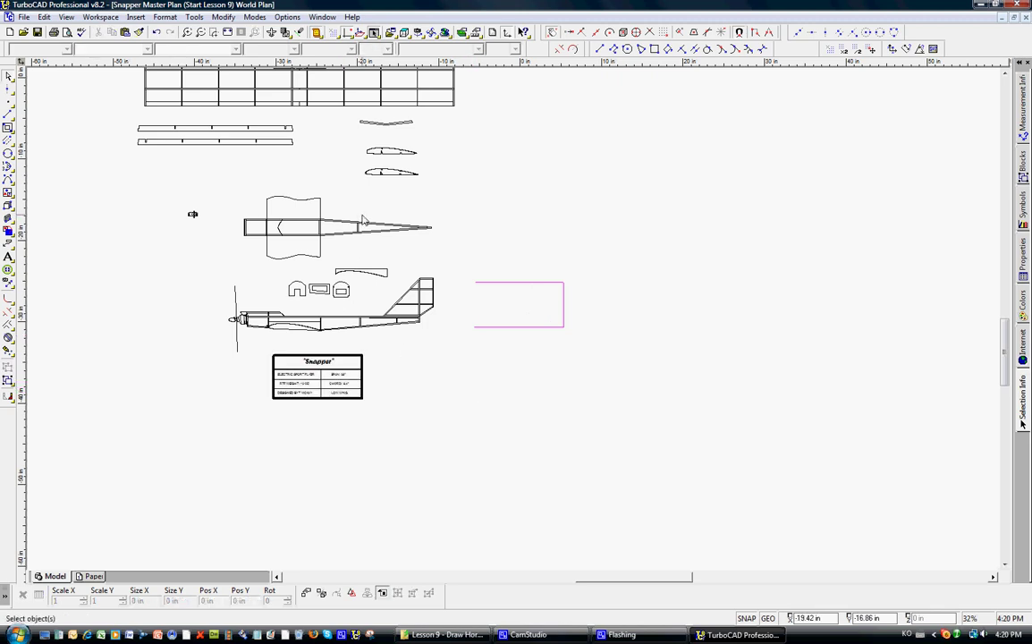
pyautogui.click(140, 31)
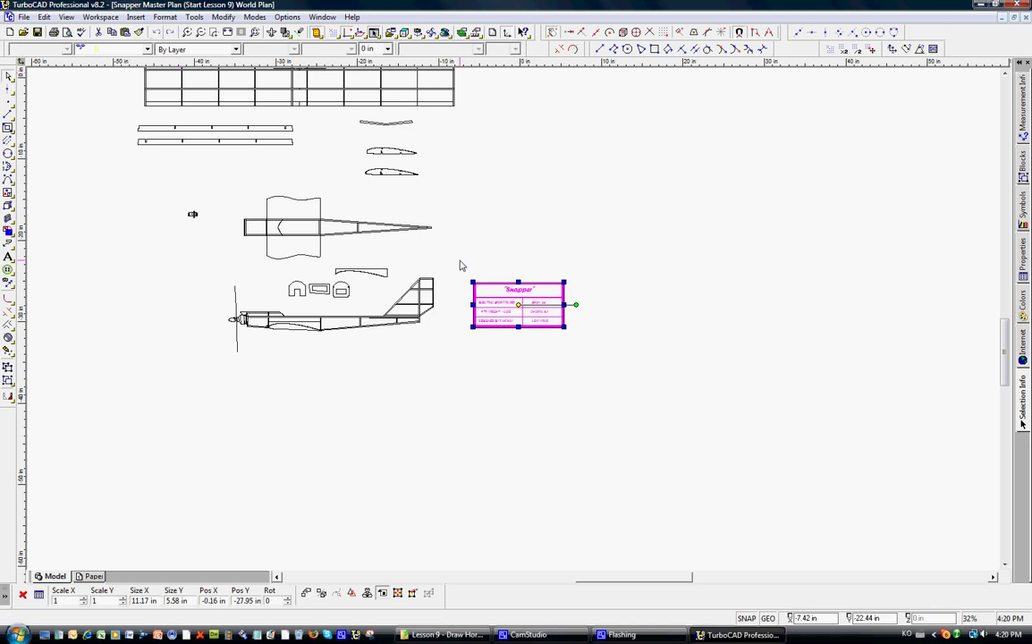
# Move the complete title block below the fuselage side view, to about X -24.5, Y -36.9 in, and save the drawing
pyautogui.moveTo(452, 259); pyautogui.dragTo(575, 340)
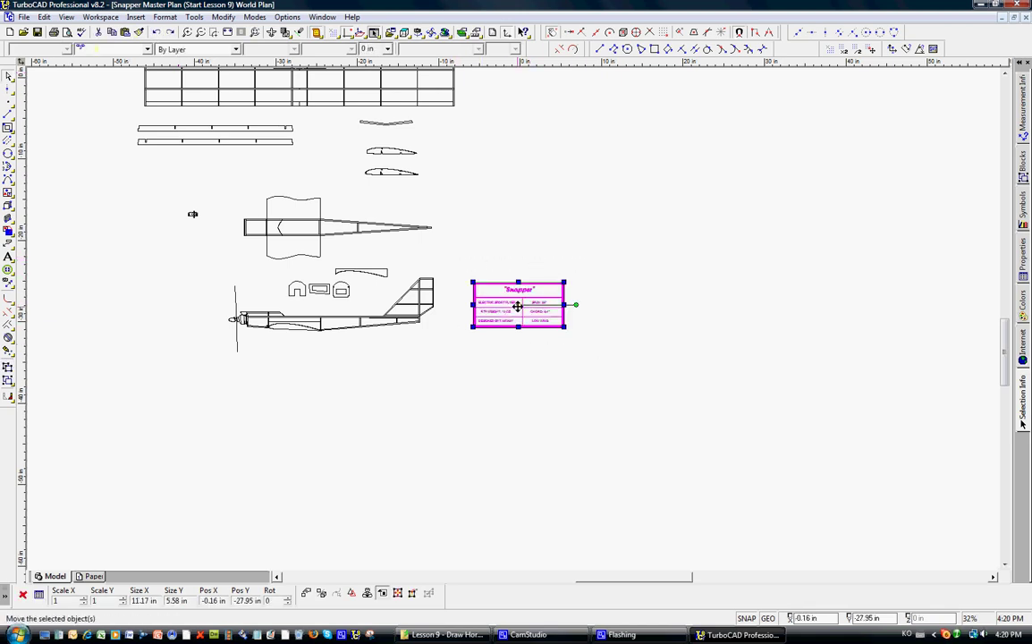
pyautogui.moveTo(519, 304); pyautogui.dragTo(325, 385)
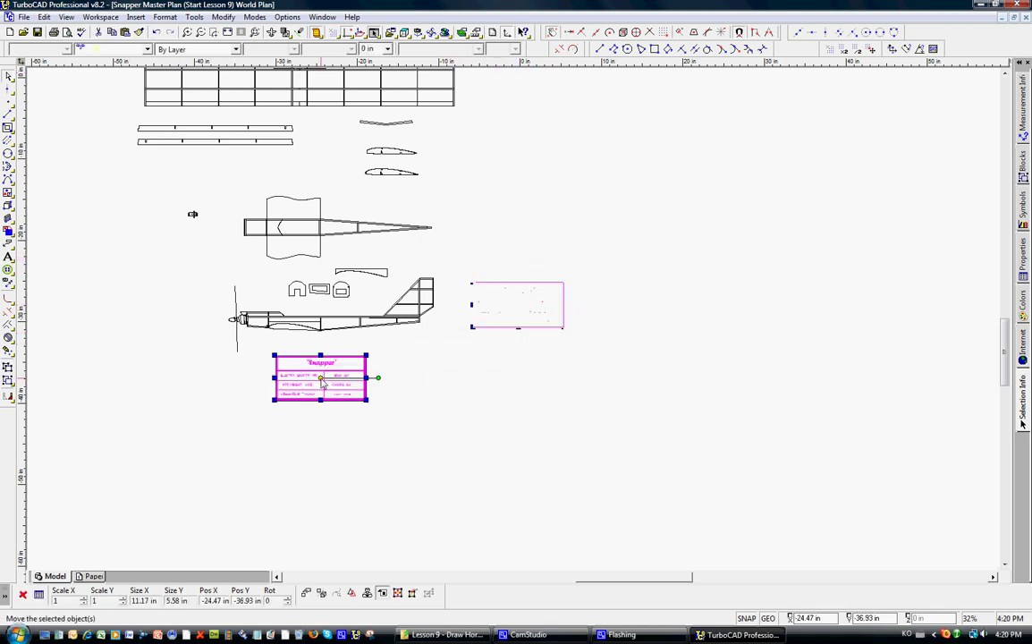
pyautogui.click(464, 341)
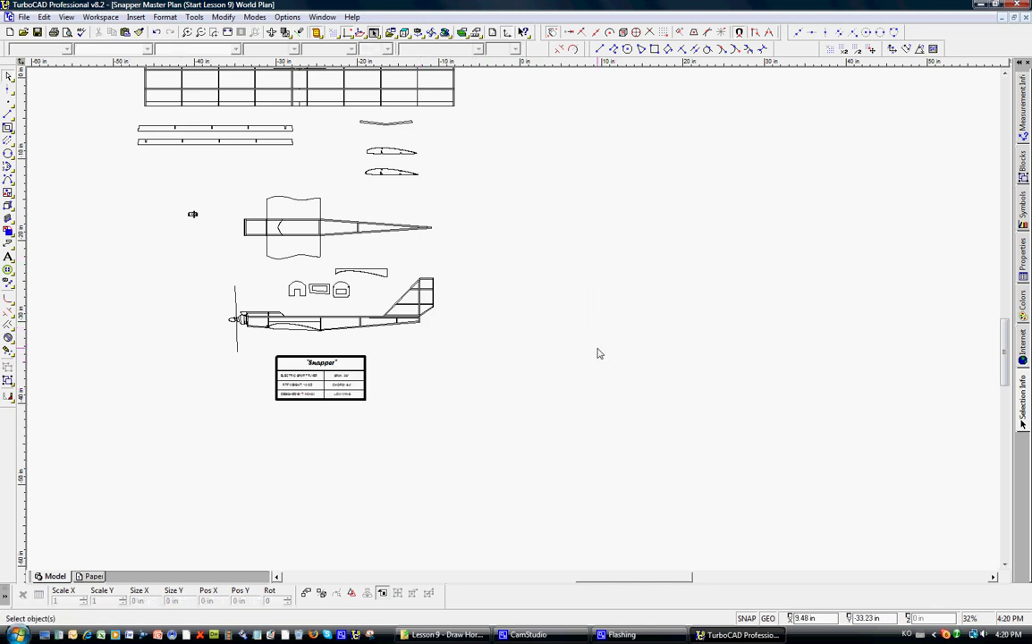
pyautogui.click(37, 31)
# Copy the horizontal tail and rear fuselage lines from the Snapper frame's top view and place the copy to the left of the frame
pyautogui.scroll(1, 514, 323)
pyautogui.scroll(-1, 515, 323)
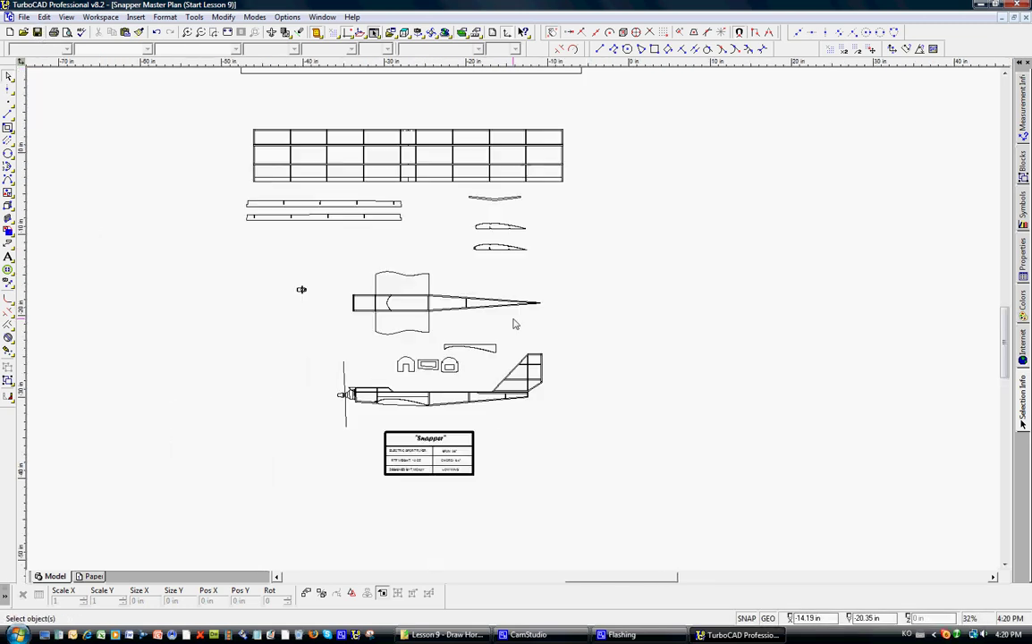
pyautogui.scroll(-1, 511, 321)
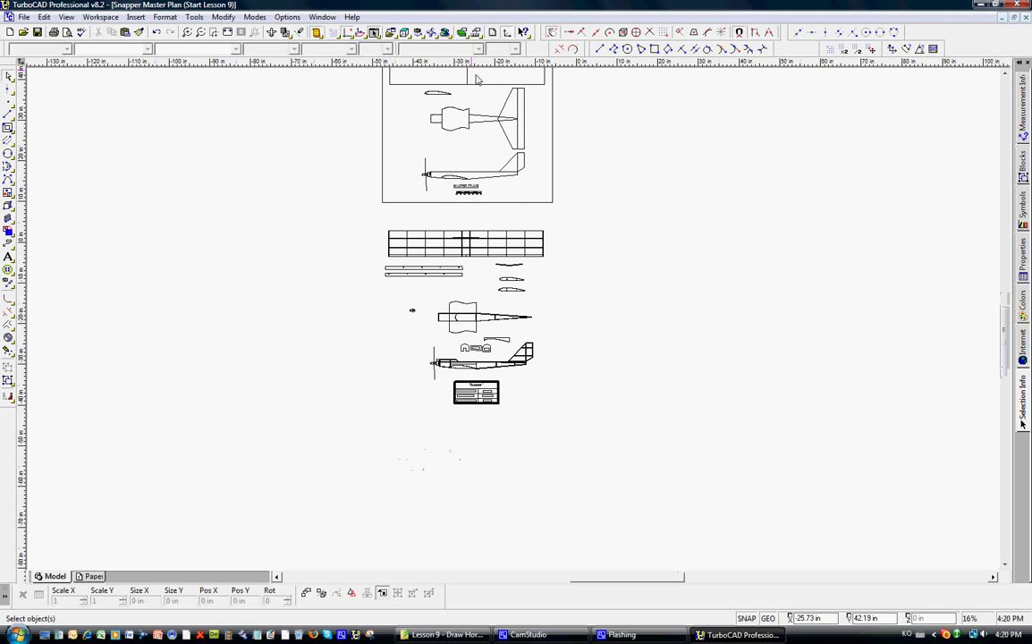
pyautogui.scroll(1, 514, 324)
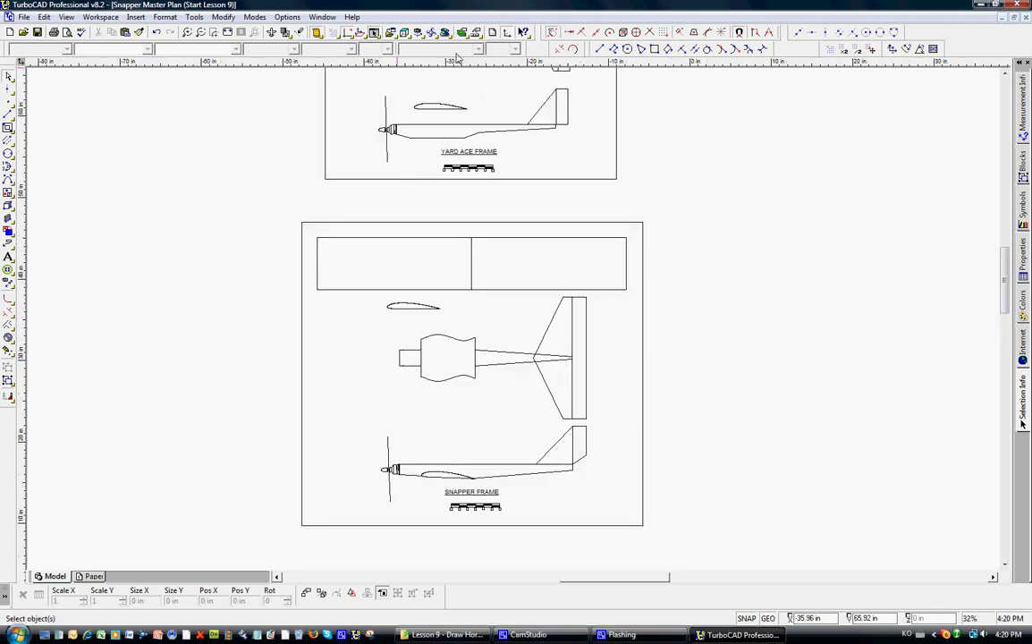
pyautogui.moveTo(506, 295); pyautogui.dragTo(605, 428)
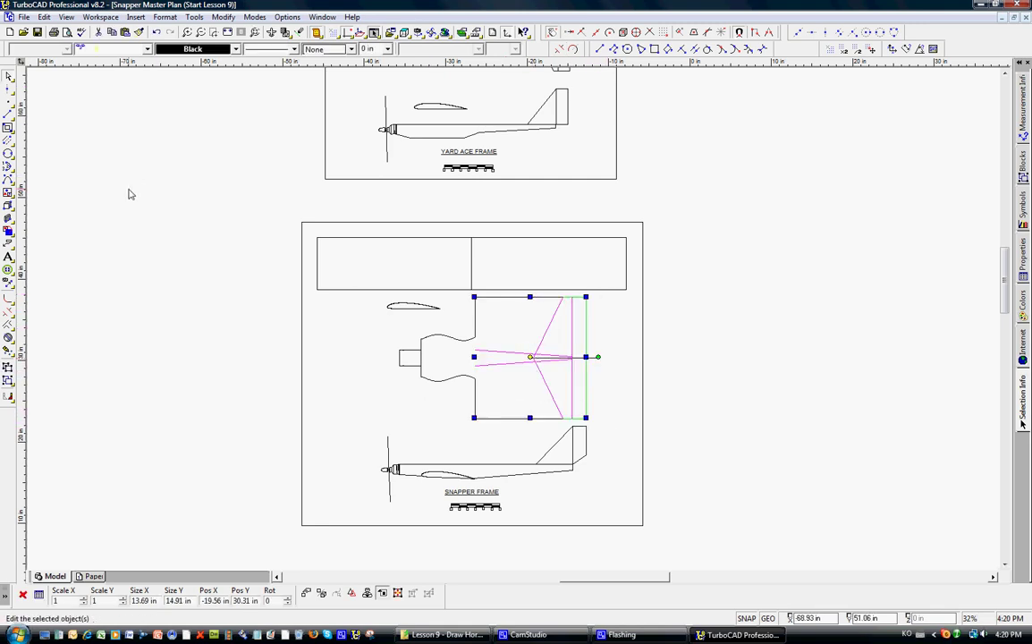
pyautogui.click(112, 32)
pyautogui.click(126, 32)
pyautogui.moveTo(512, 318); pyautogui.dragTo(128, 348)
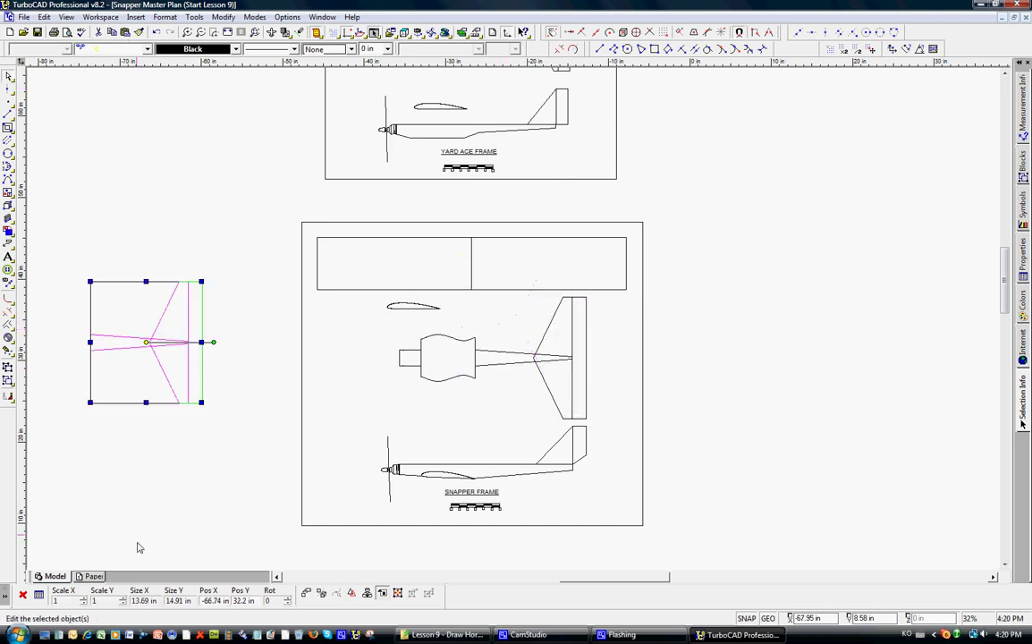
pyautogui.click(146, 502)
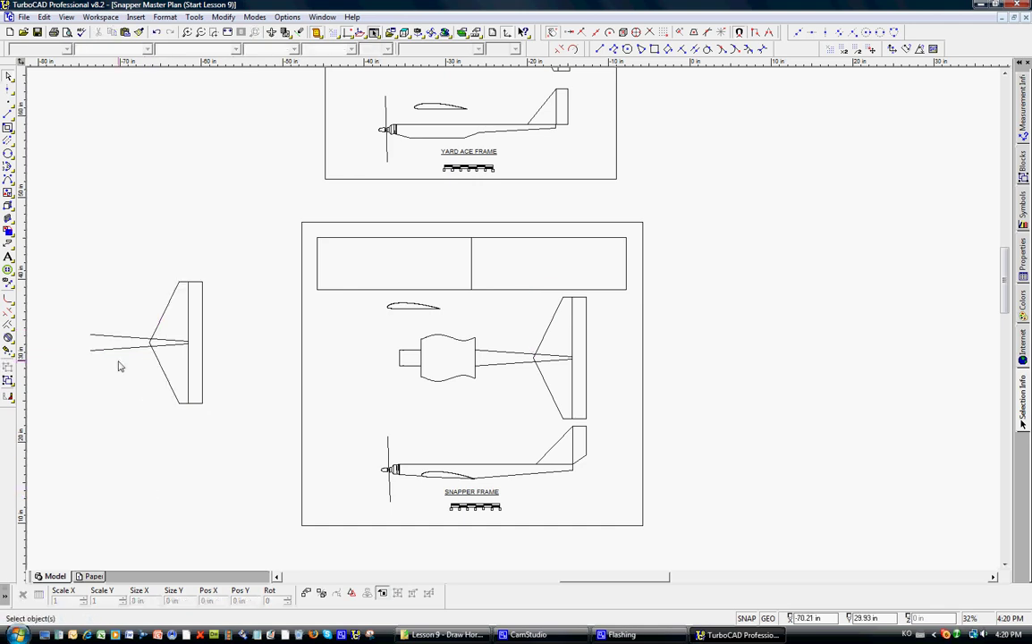
# Delete the upper half of the copied horizontal tail: its slanted leading edge, hinge line, trailing edge and tip line
pyautogui.click(214, 32)
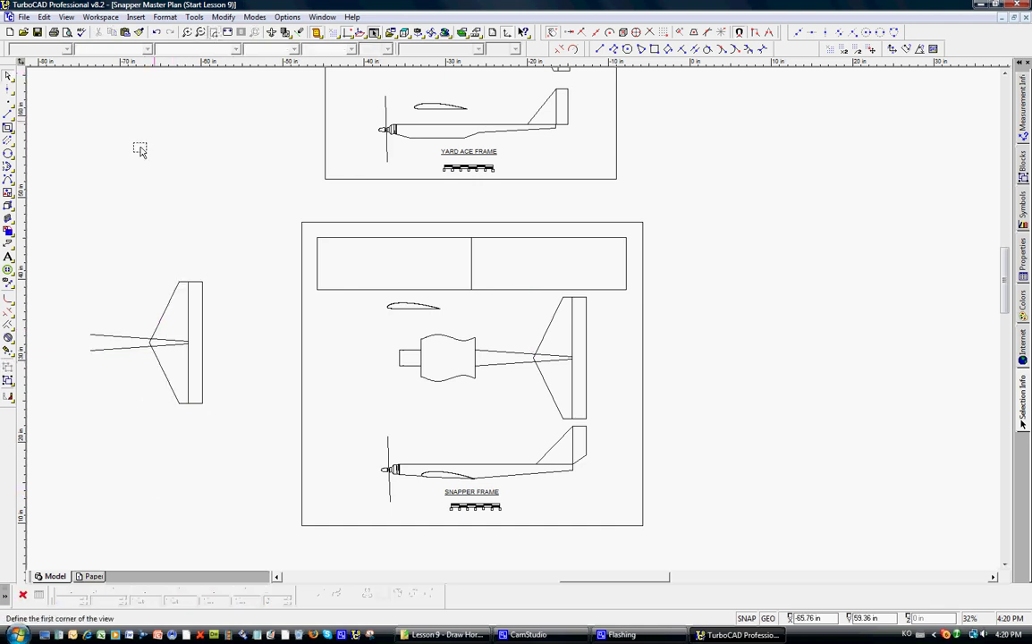
pyautogui.click(56, 254)
pyautogui.click(223, 416)
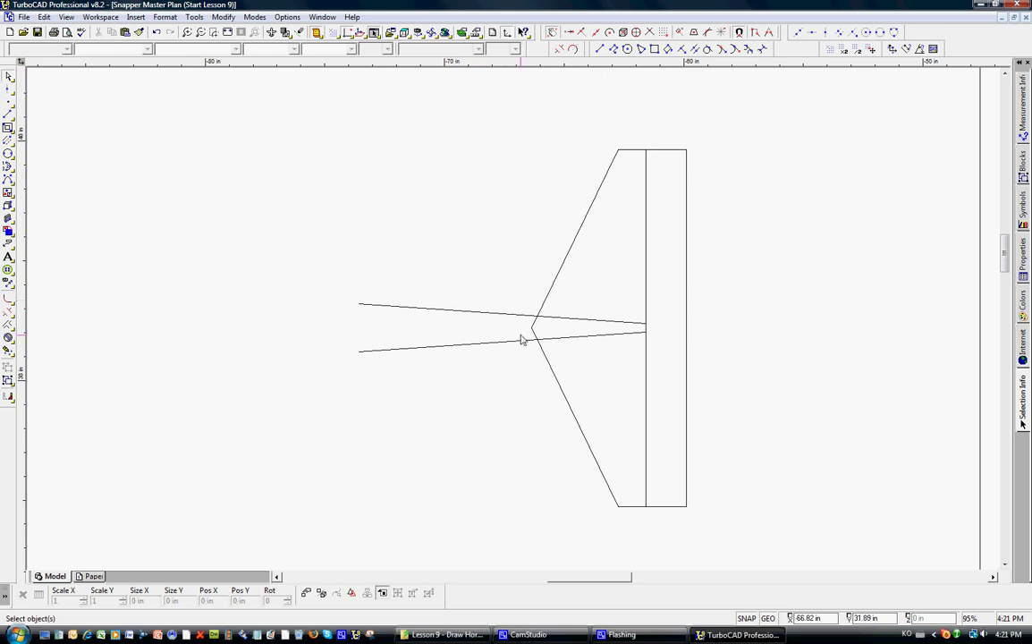
pyautogui.click(550, 296)
pyautogui.press('Delete')
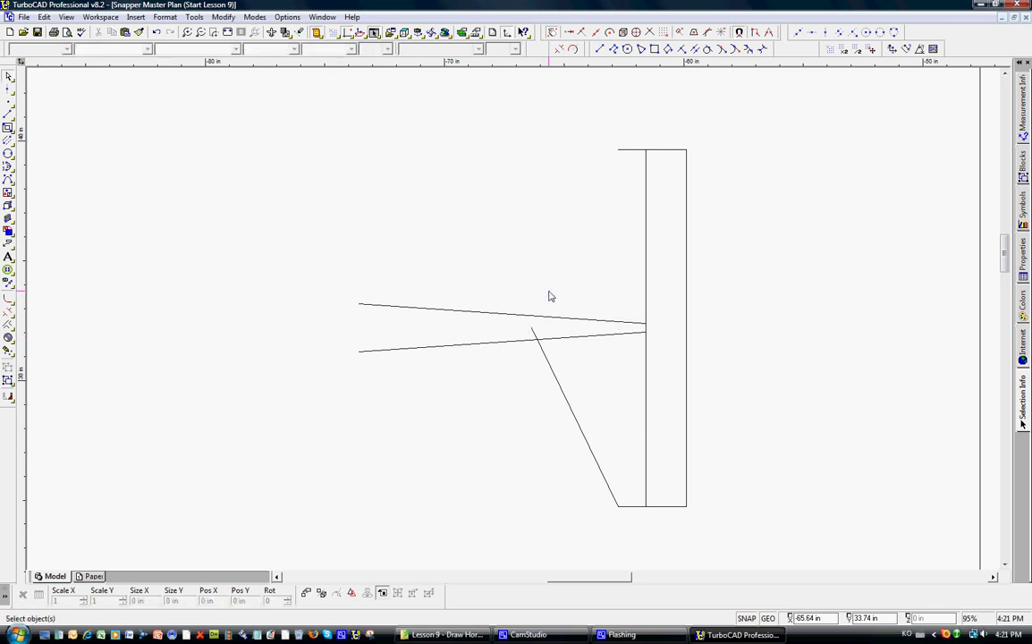
pyautogui.click(643, 282)
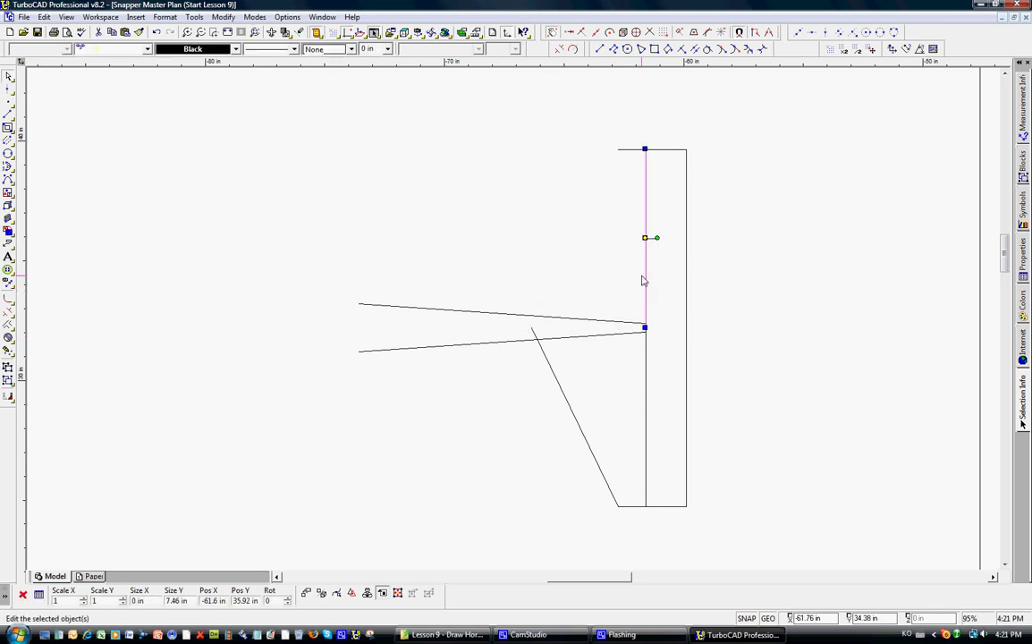
pyautogui.press('Delete')
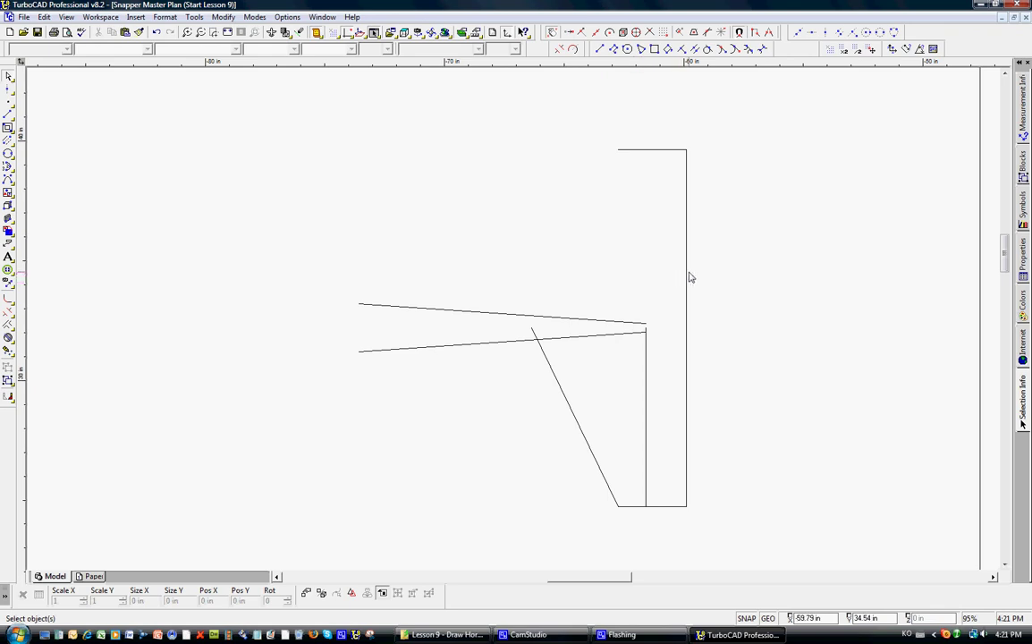
pyautogui.click(687, 276)
pyautogui.click(687, 276)
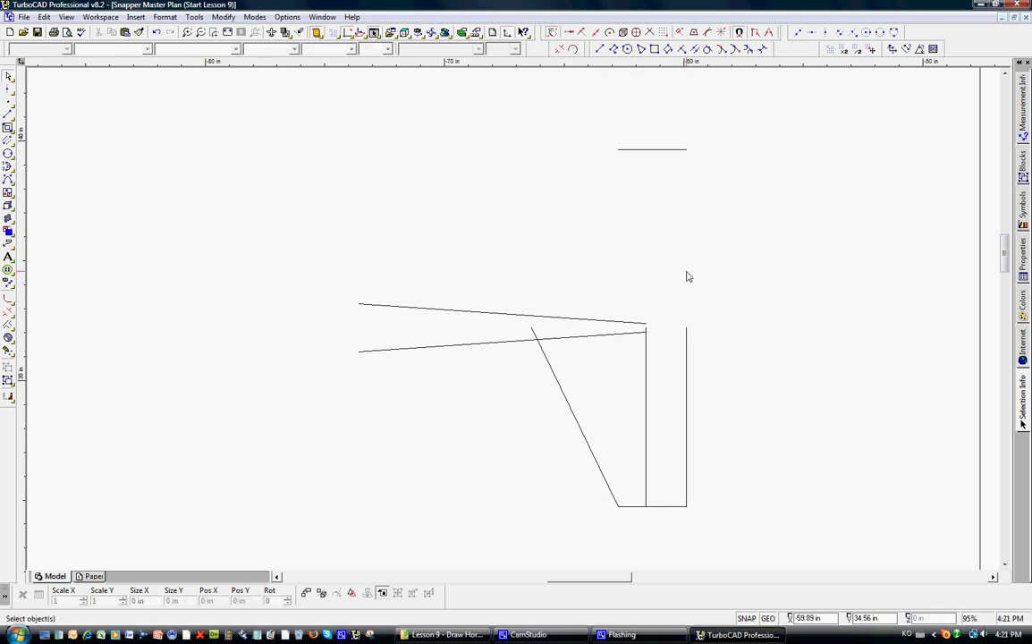
pyautogui.click(630, 150)
pyautogui.press('Delete')
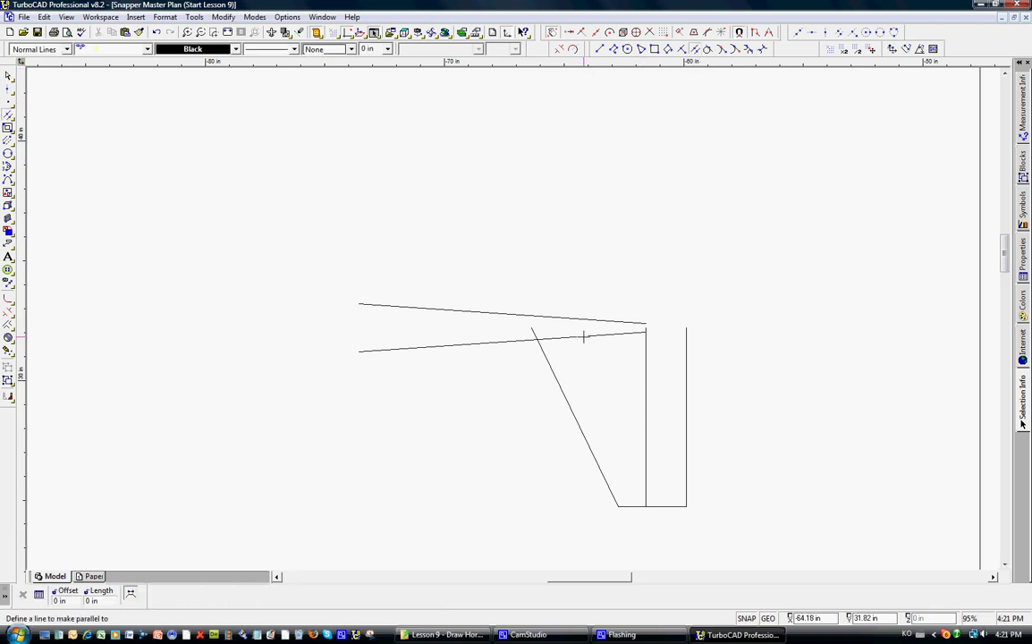
# Draw a line parallel to the lower fuselage line on its inner side at an offset of 1/8 in
pyautogui.click(583, 336)
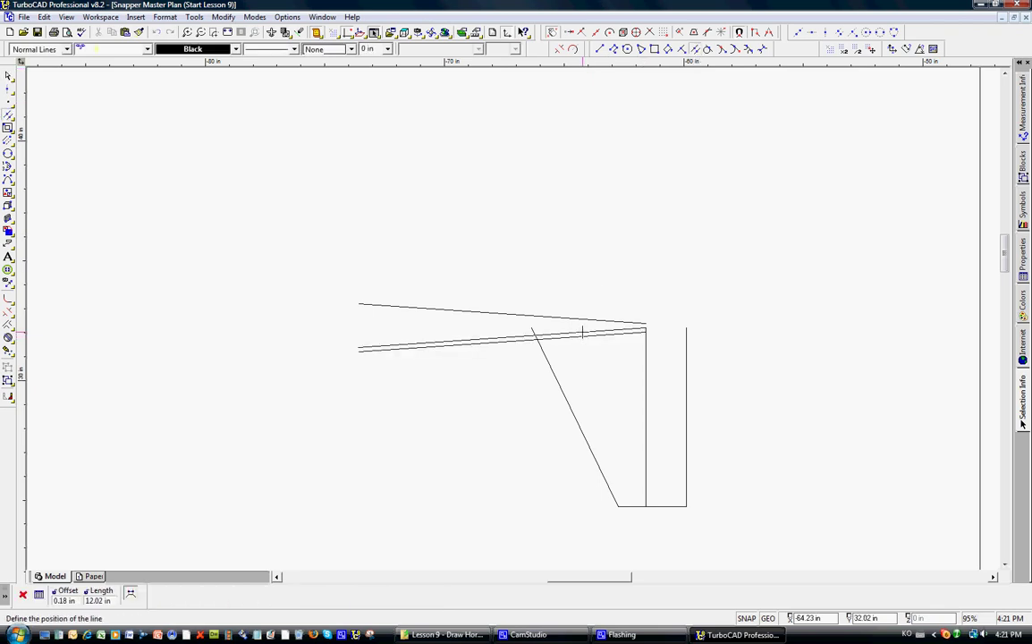
pyautogui.write('1/8')
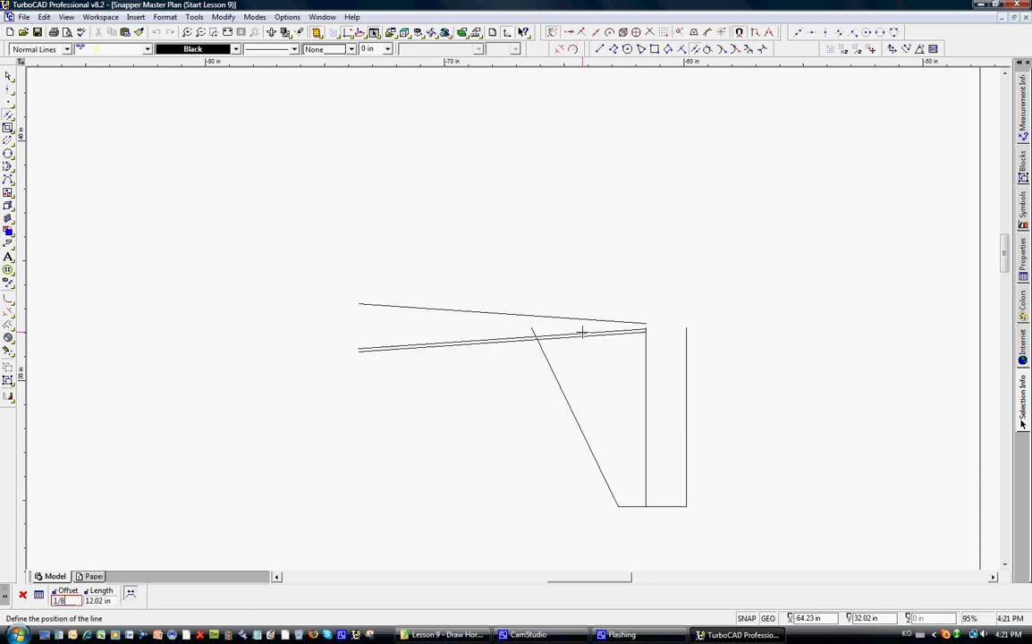
pyautogui.press('Return')
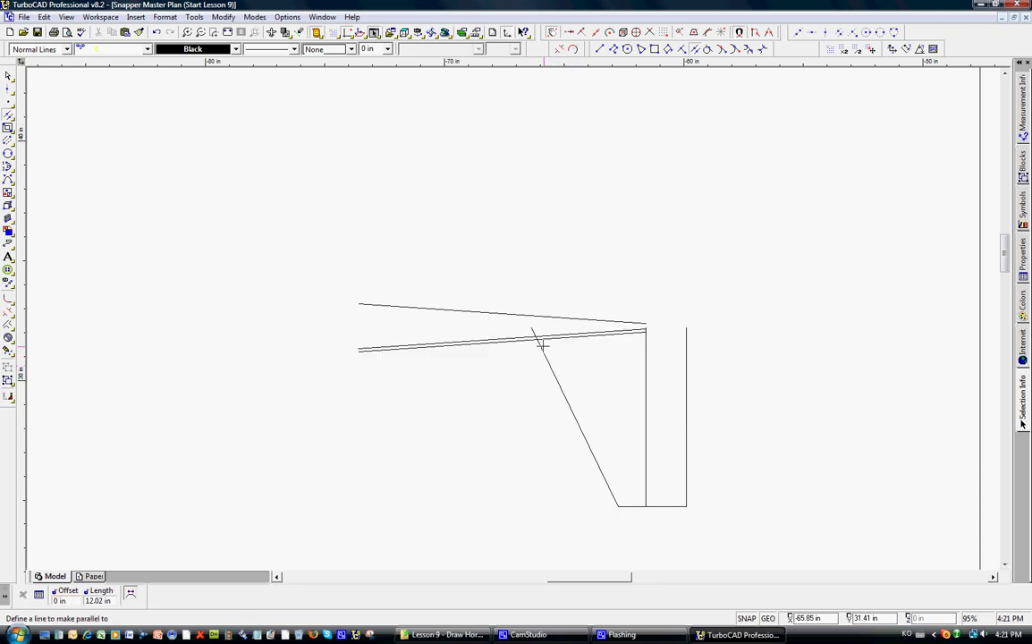
# Trim the lower fuselage line and its parallel at the tail's slanted leading edge, removing the parts ahead of it
pyautogui.click(506, 33)
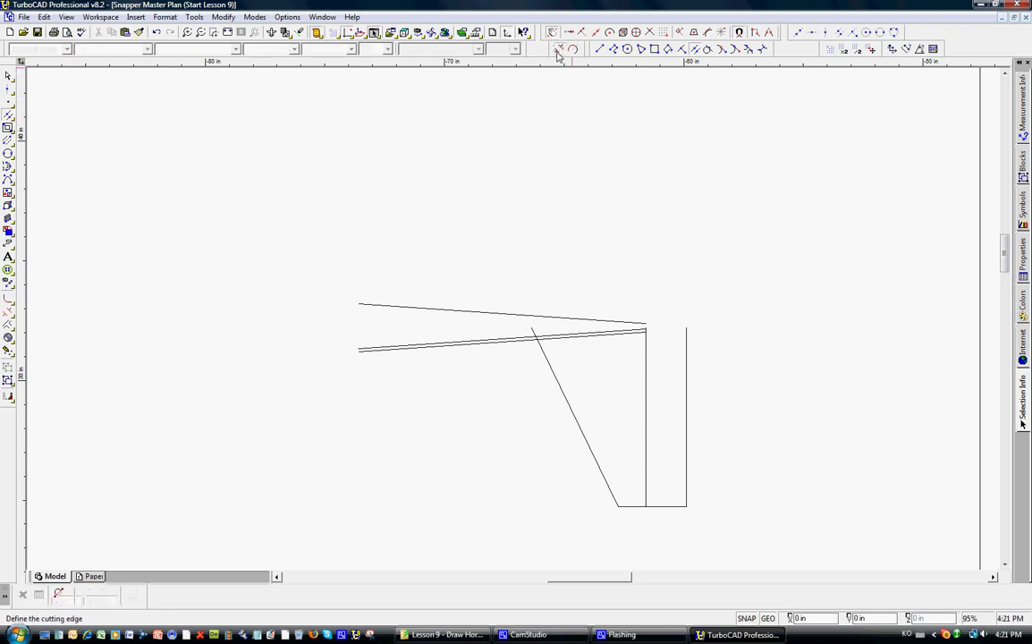
pyautogui.click(535, 338)
pyautogui.click(534, 343)
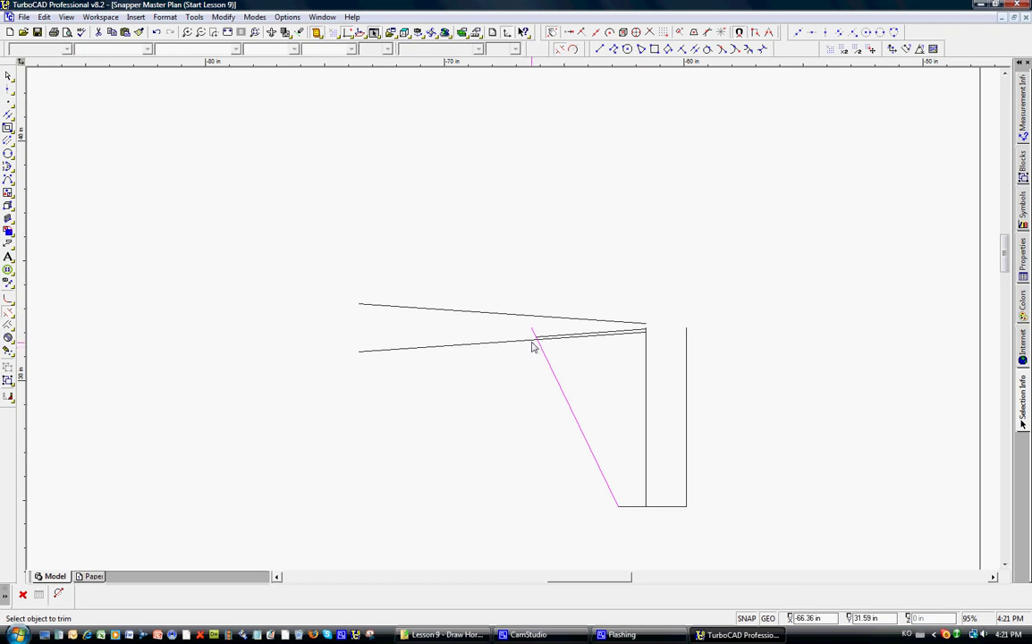
pyautogui.click(531, 345)
pyautogui.press('Escape')
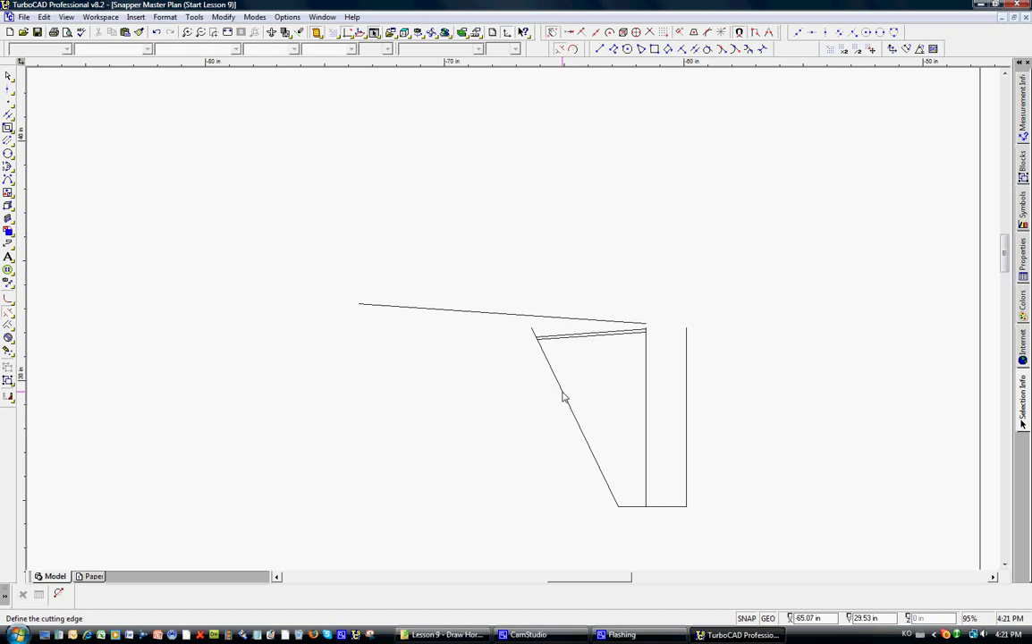
# Draw a line parallel to the tail's slanted leading edge on its inner side at an offset of 1/8 in
pyautogui.click(699, 51)
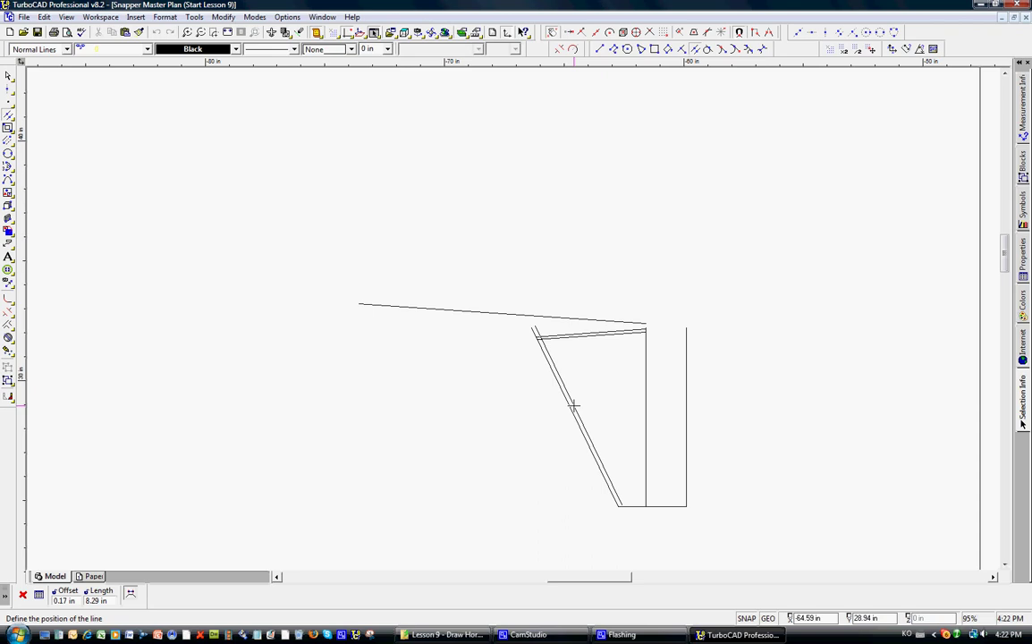
pyautogui.write('1/')
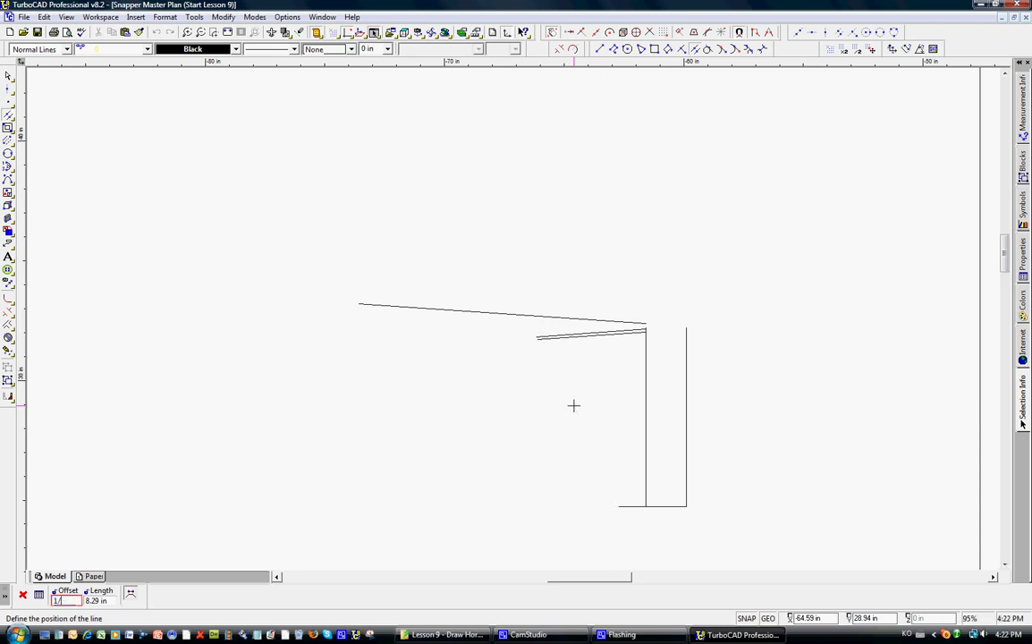
pyautogui.write('2')
pyautogui.press('Return')
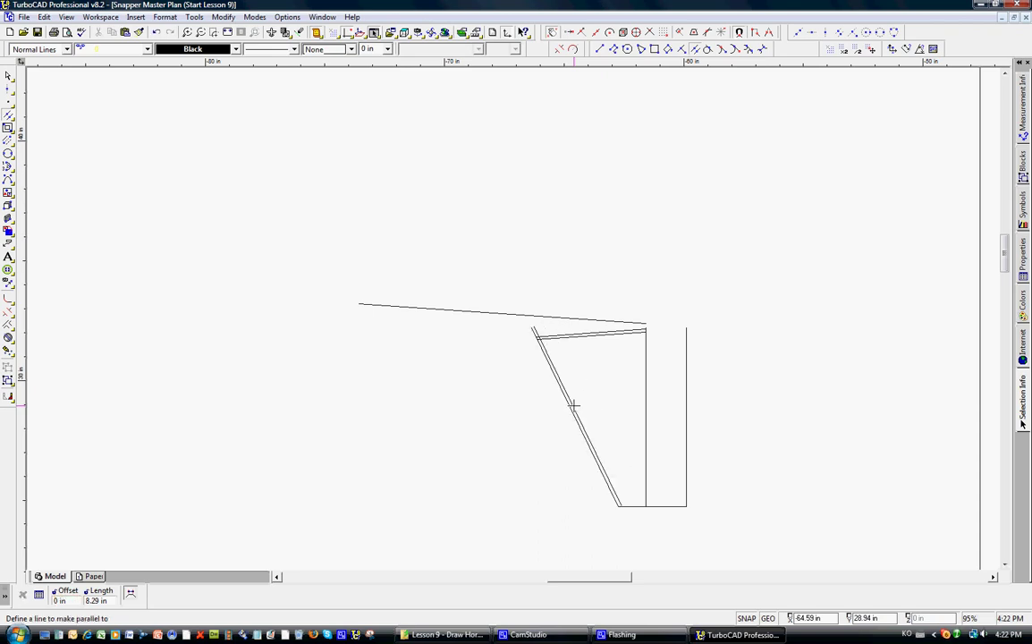
# Draw a line parallel to the tail's vertical hinge line on its forward side at an offset of 1/8 in
pyautogui.click(645, 391)
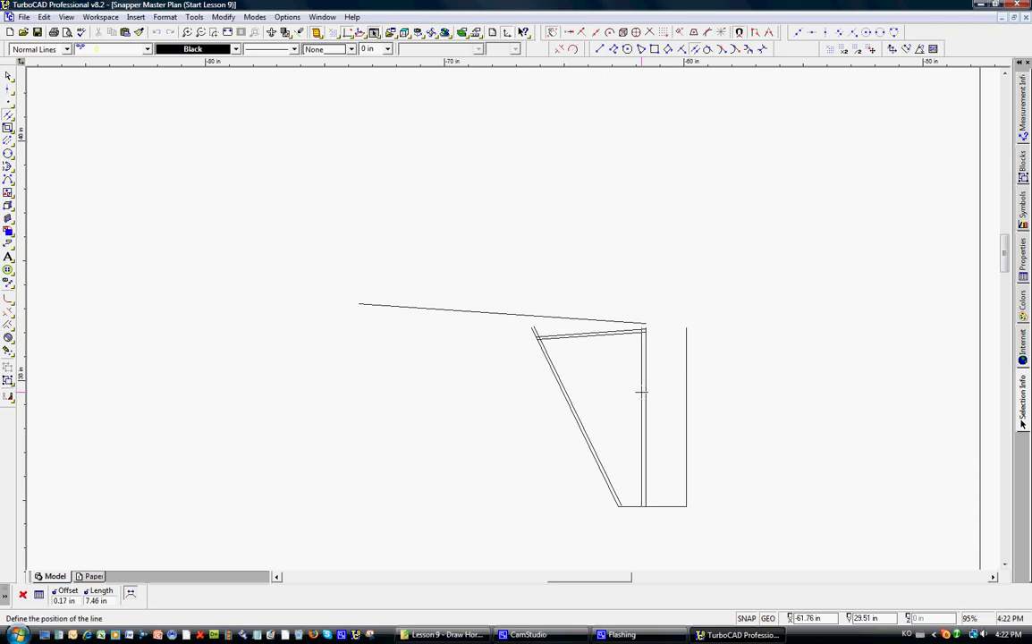
pyautogui.press('Tab')
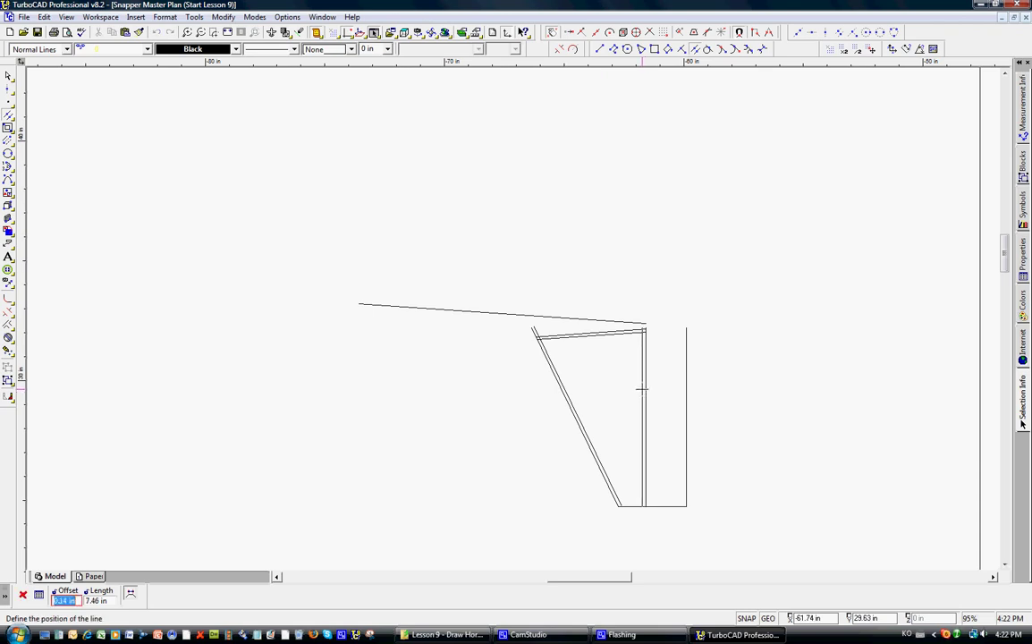
pyautogui.write('0')
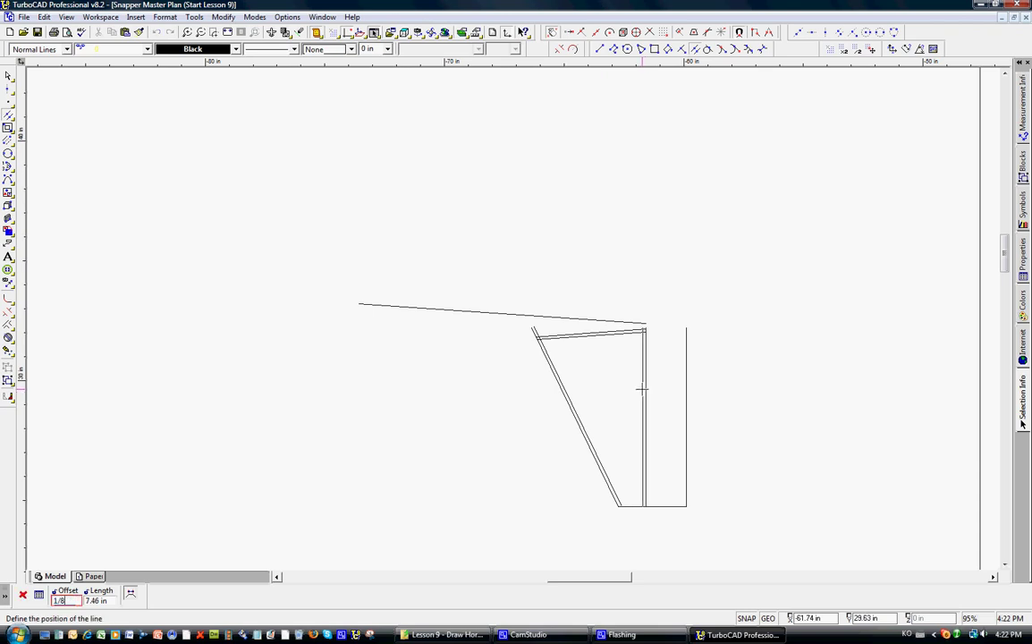
pyautogui.press('Return')
# Draw a second parallel to the original hinge line on its aft side at an offset of 1/8 in
pyautogui.click(642, 389)
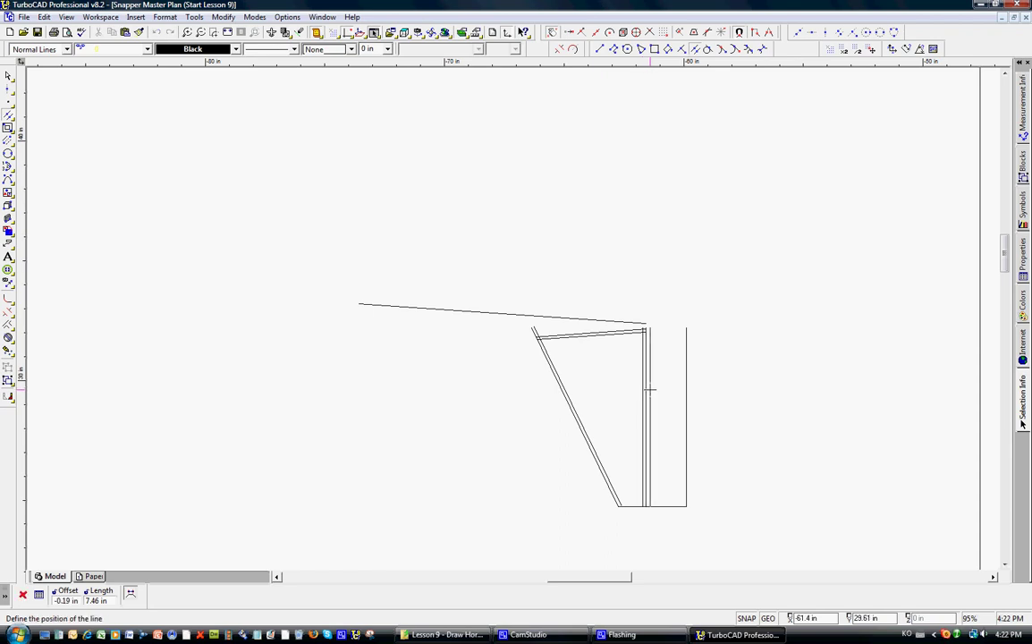
pyautogui.press('Tab')
pyautogui.write('-1/')
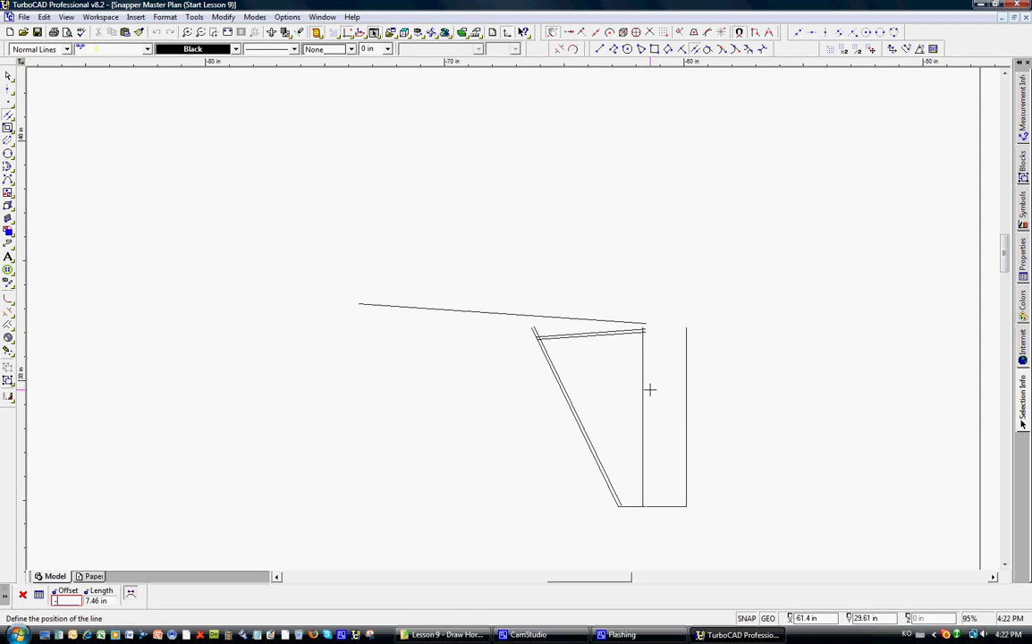
pyautogui.write('4')
pyautogui.press('Return')
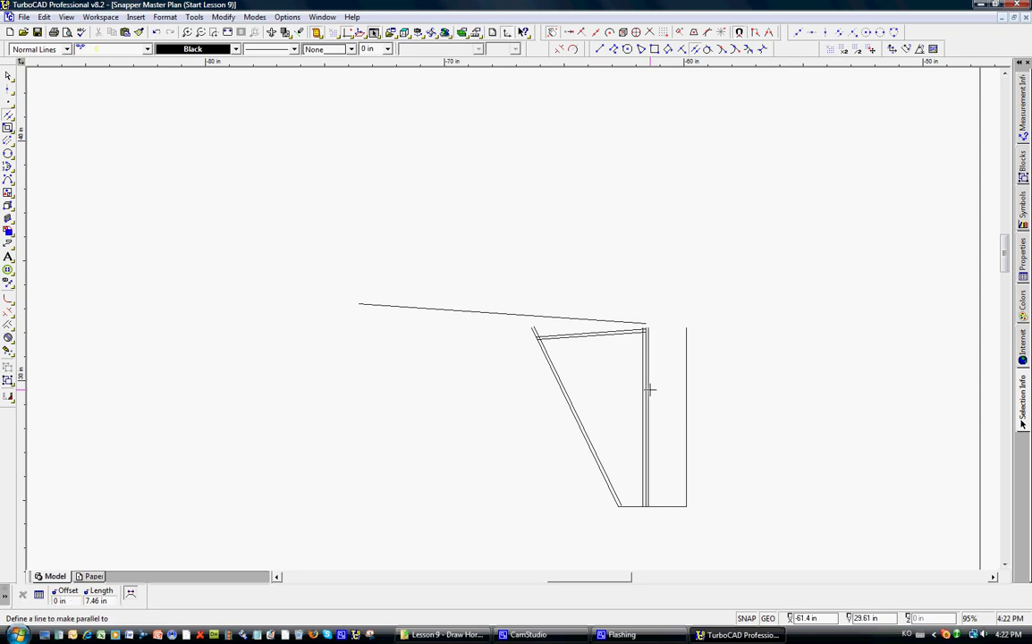
# Draw a line parallel to the tail's lower tip line on its inner side at an offset of 1/8 in
pyautogui.click(632, 506)
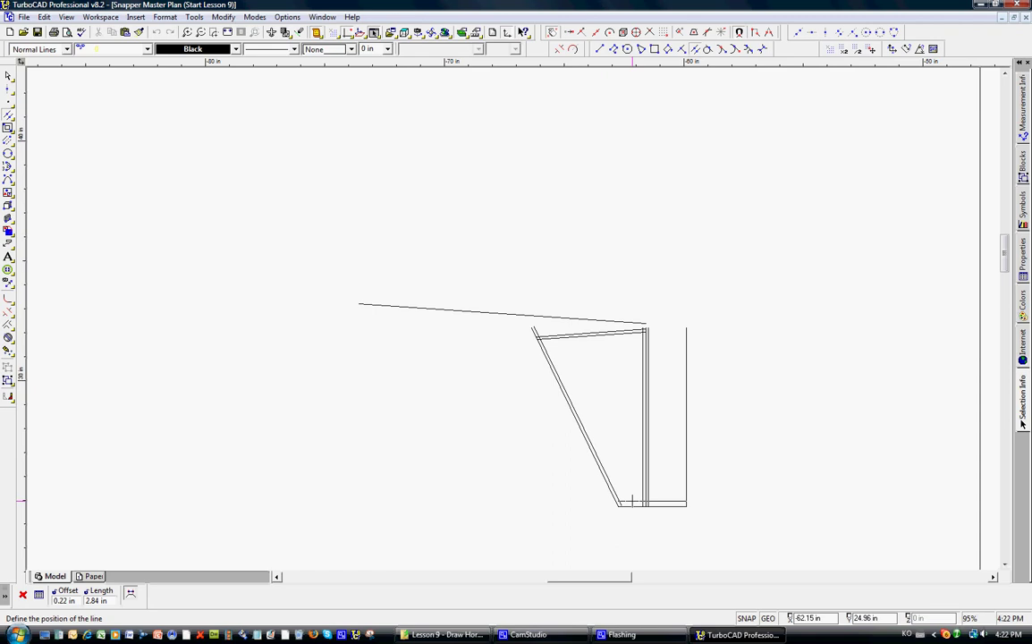
pyautogui.press('Tab')
pyautogui.write('1/')
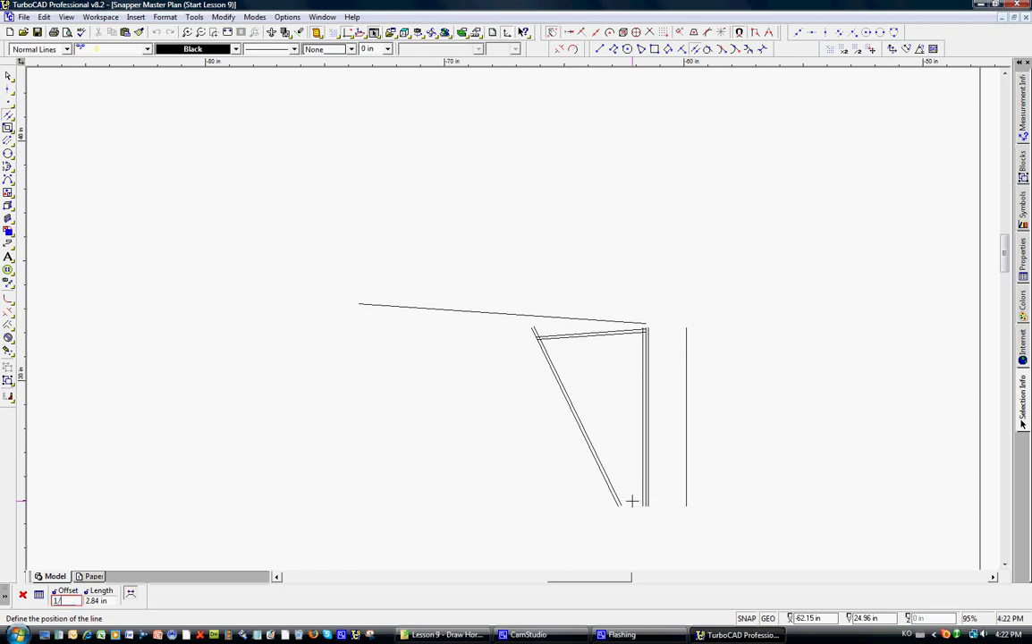
pyautogui.write('4')
pyautogui.press('Return')
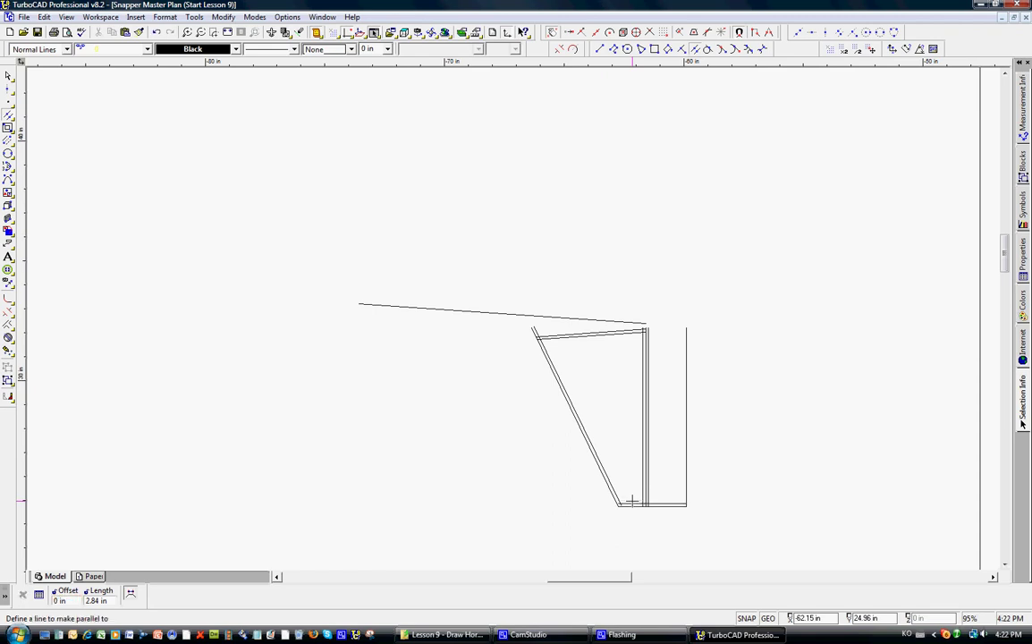
# Draw a line parallel to the tail's trailing edge on its inner side at an offset of 1/8 in
pyautogui.click(685, 469)
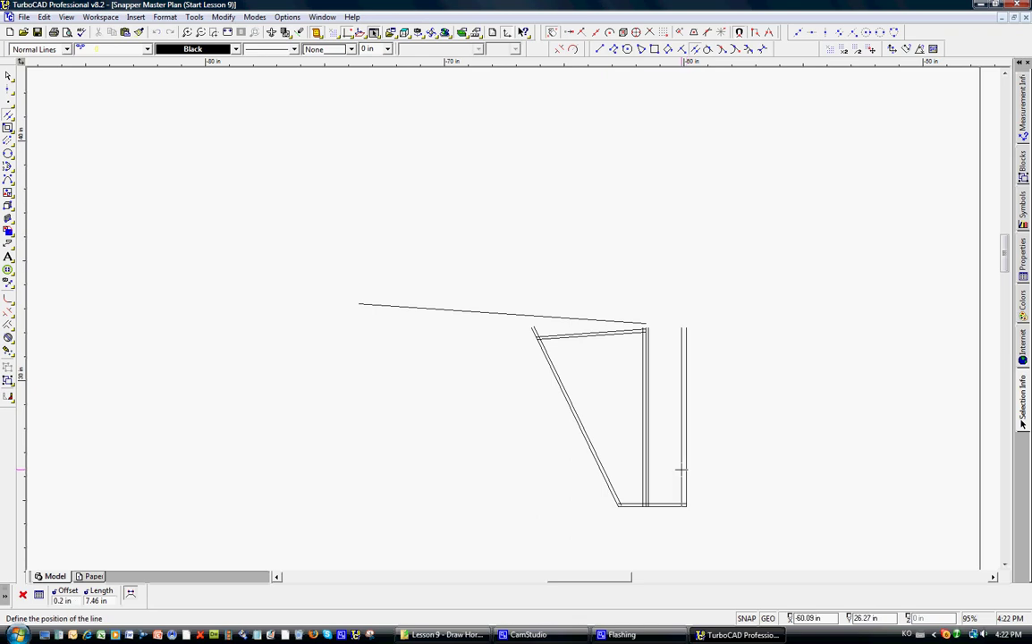
pyautogui.press('Tab')
pyautogui.write('1/8')
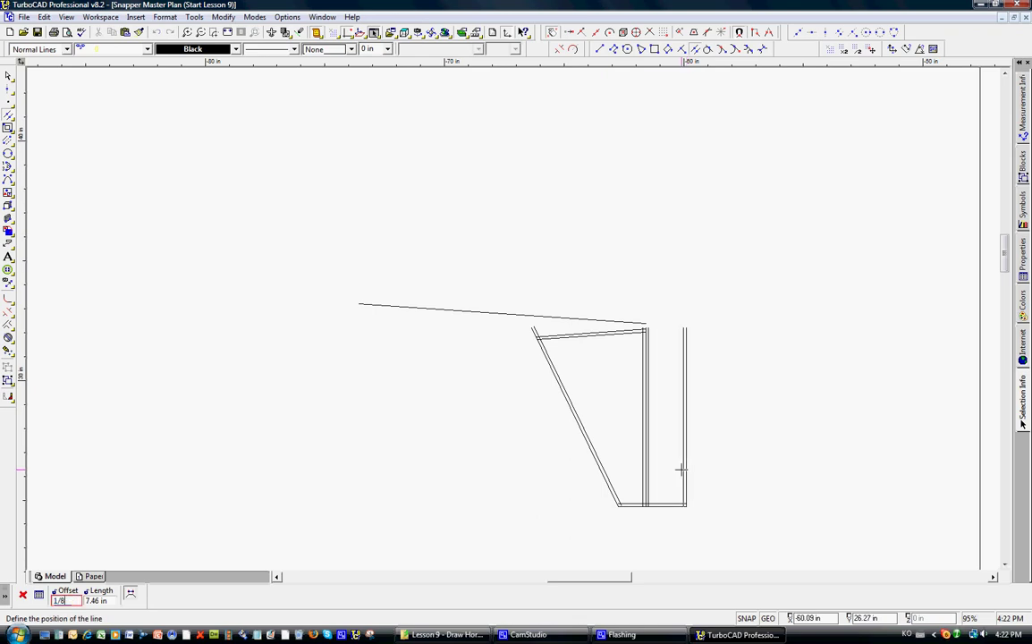
pyautogui.press('Return')
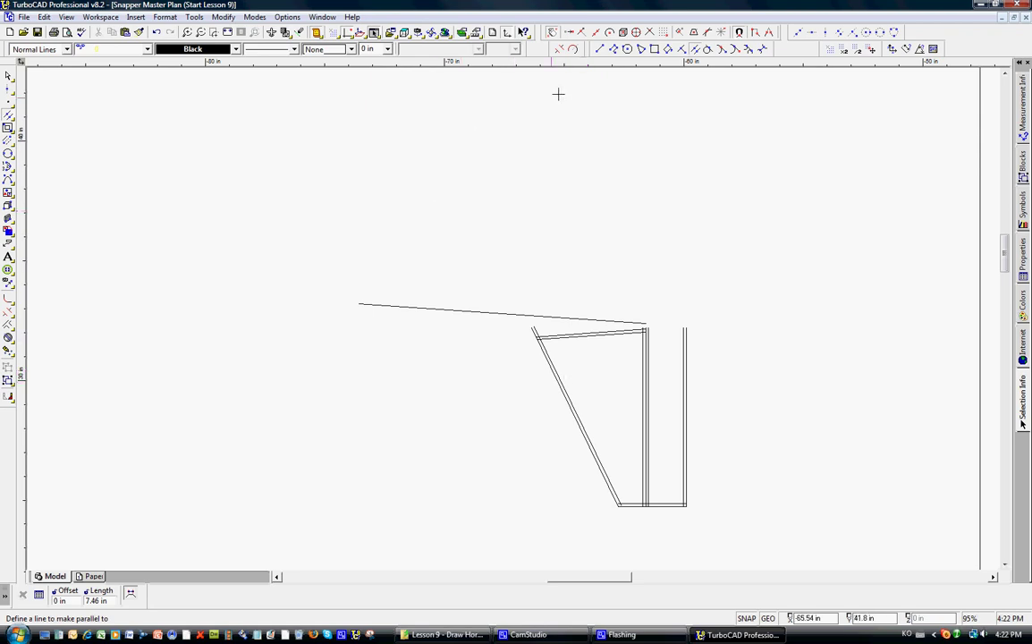
# Draw a horizontal rib line about 6.55 in long across the tail and a parallel line 1/8 in below it
pyautogui.click(539, 41)
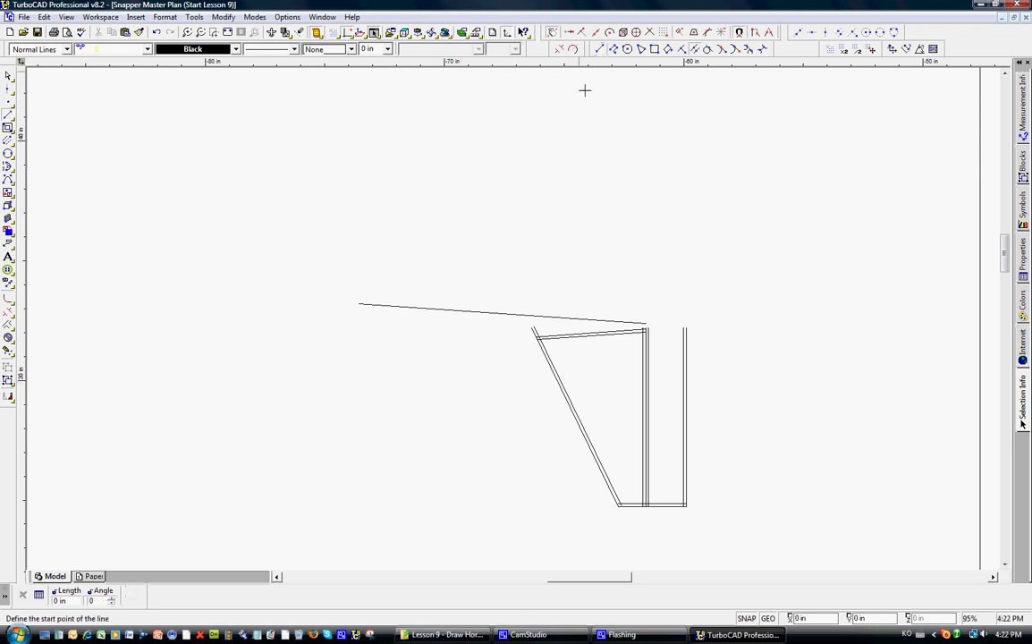
pyautogui.click(552, 402)
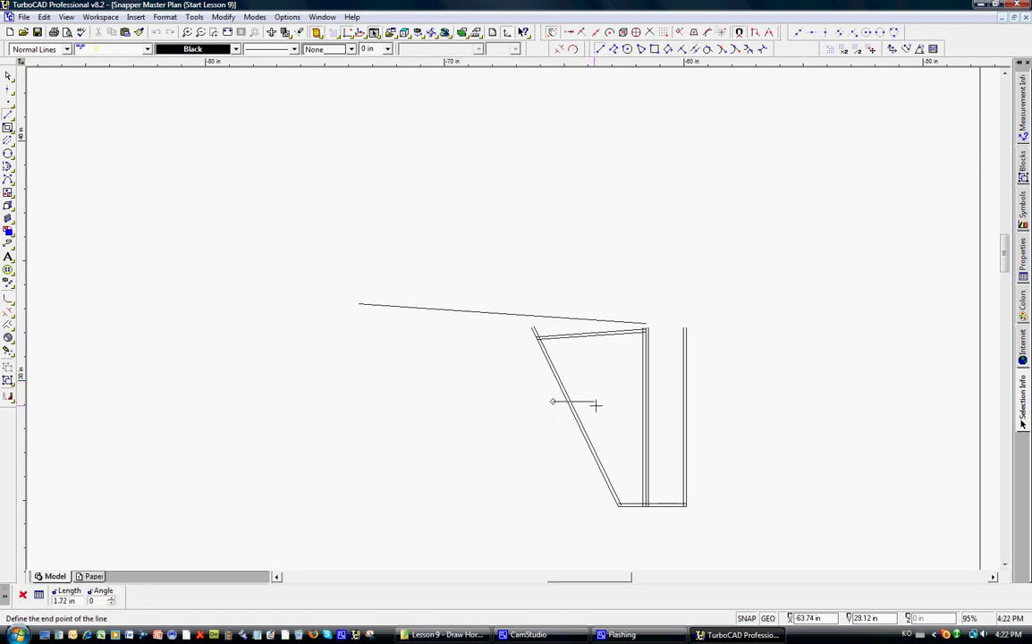
pyautogui.click(709, 410)
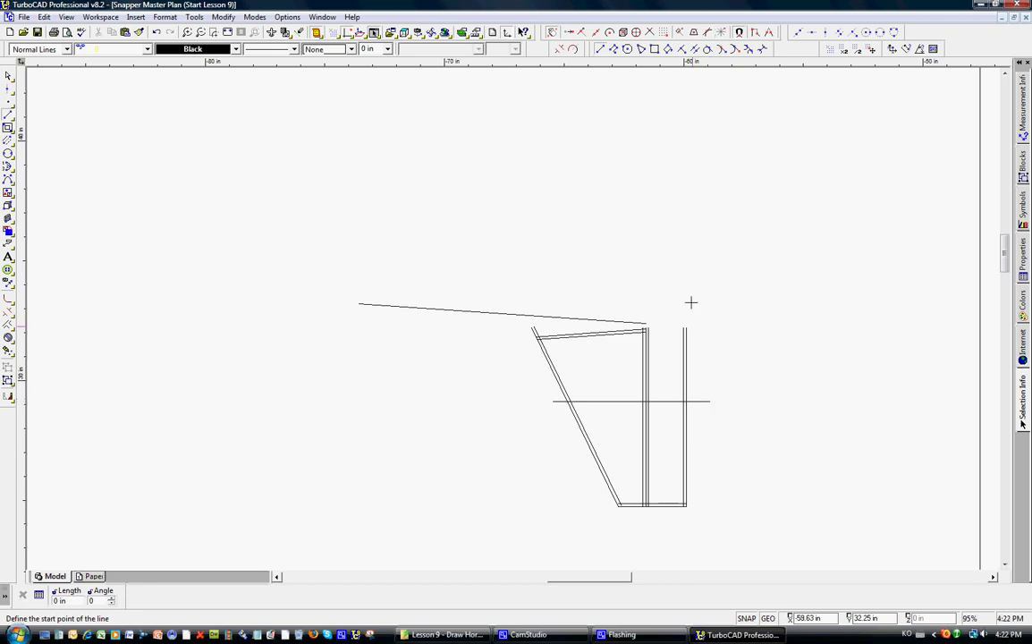
pyautogui.click(627, 48)
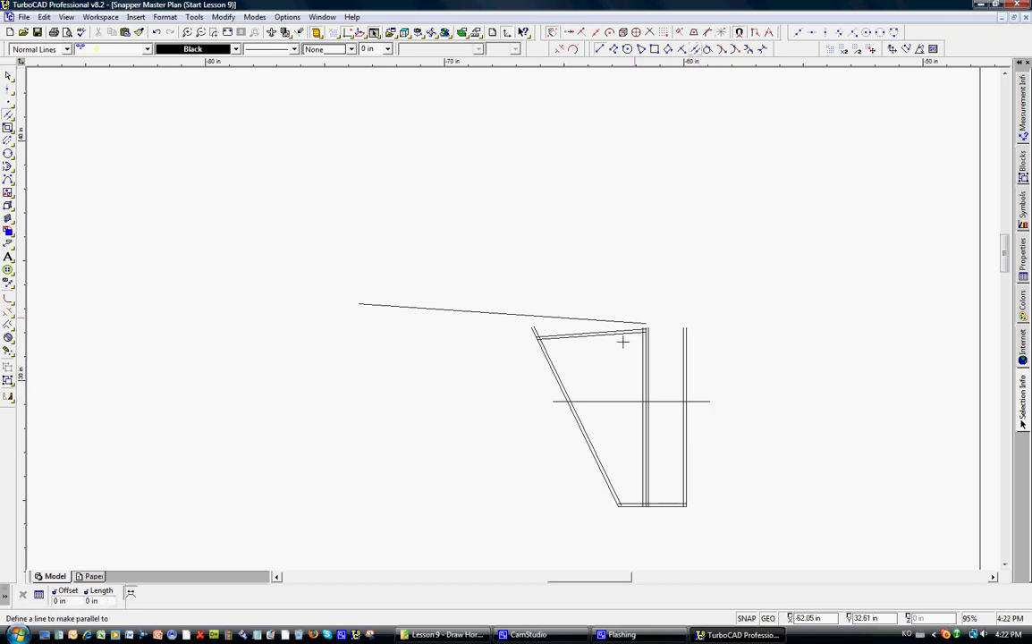
pyautogui.click(609, 402)
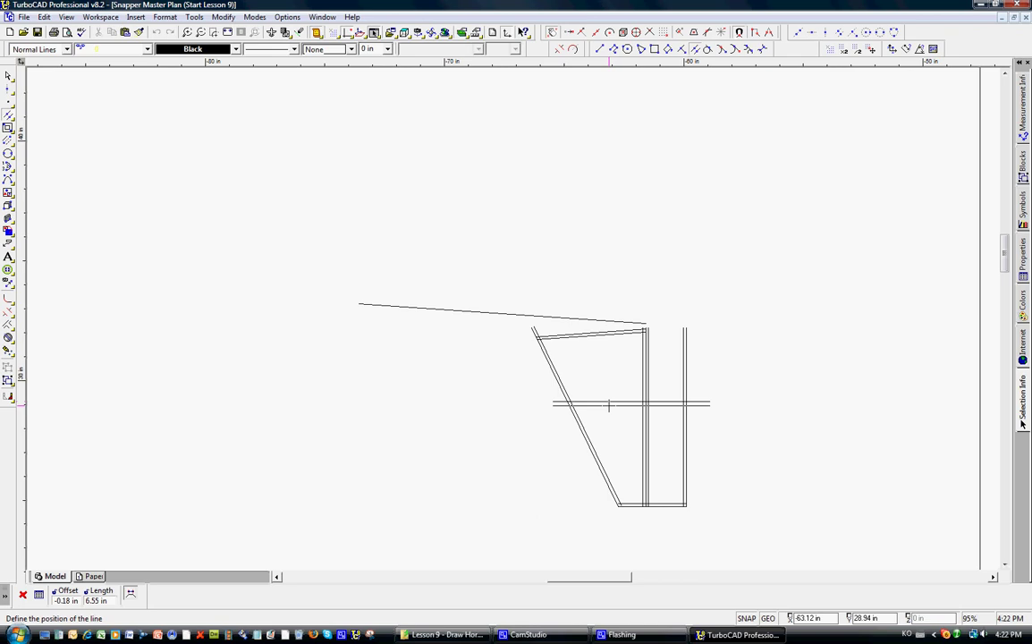
pyautogui.press('Tab')
pyautogui.write('-1/8')
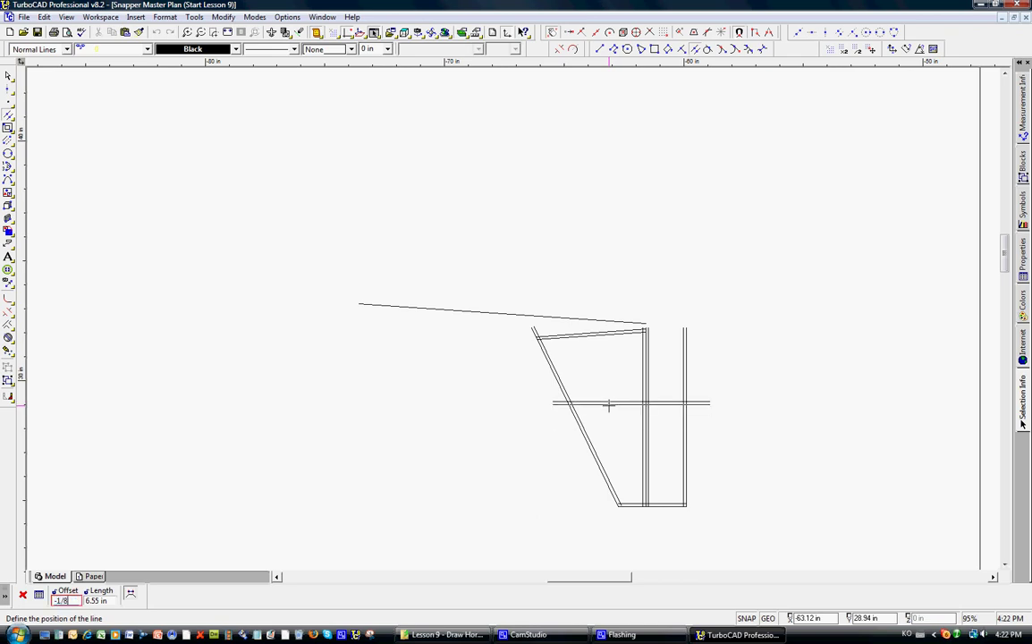
pyautogui.press('Return')
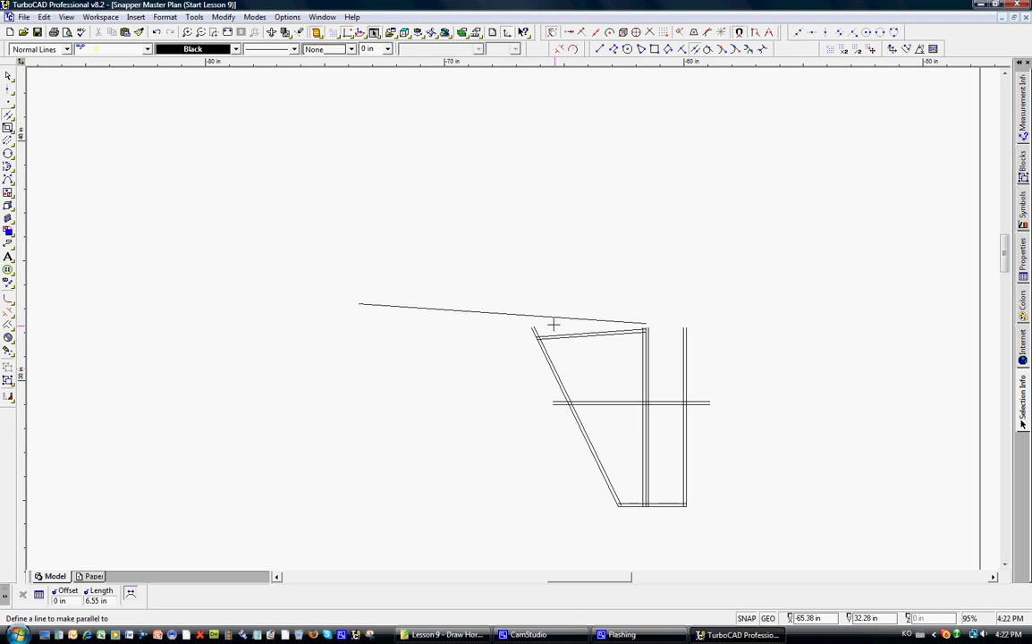
# Draw a horizontal line from the upper end of the tail's outer leading-edge line to just past the trailing edge
pyautogui.scroll(2, 531, 330)
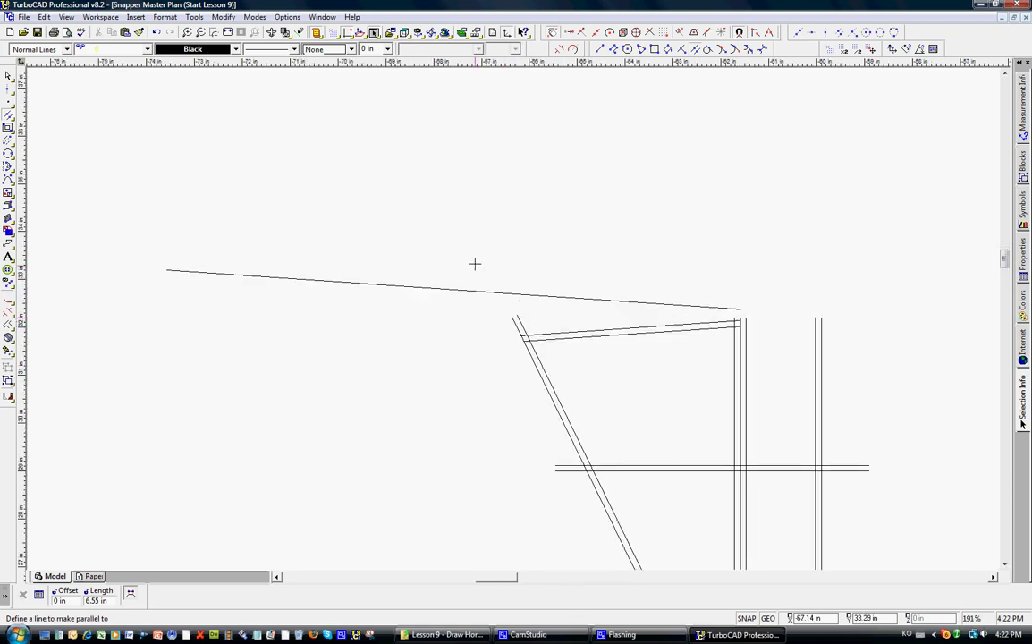
pyautogui.click(600, 50)
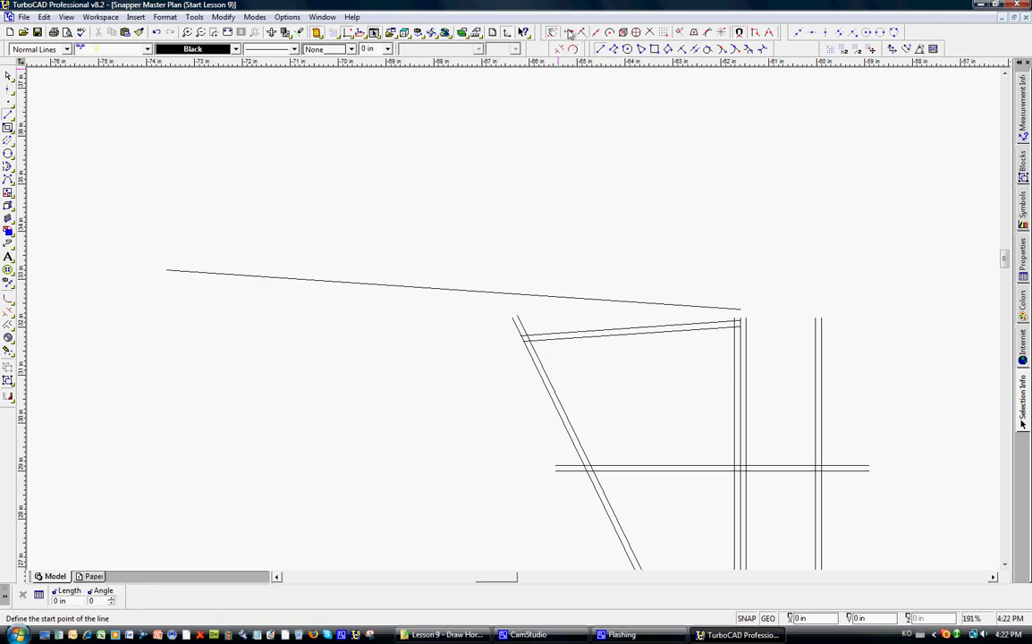
pyautogui.click(512, 318)
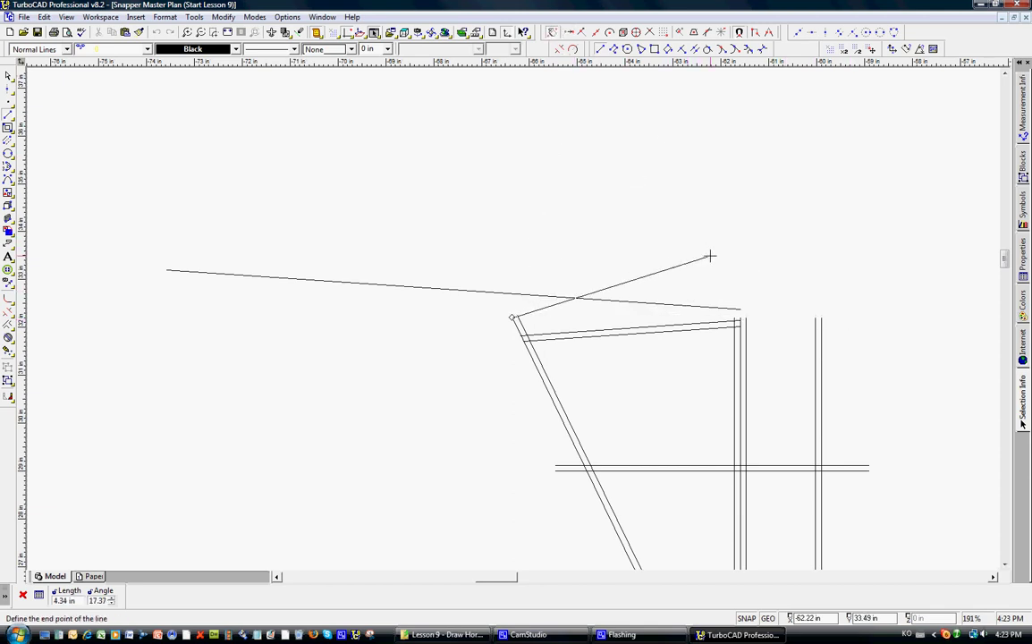
pyautogui.click(841, 315)
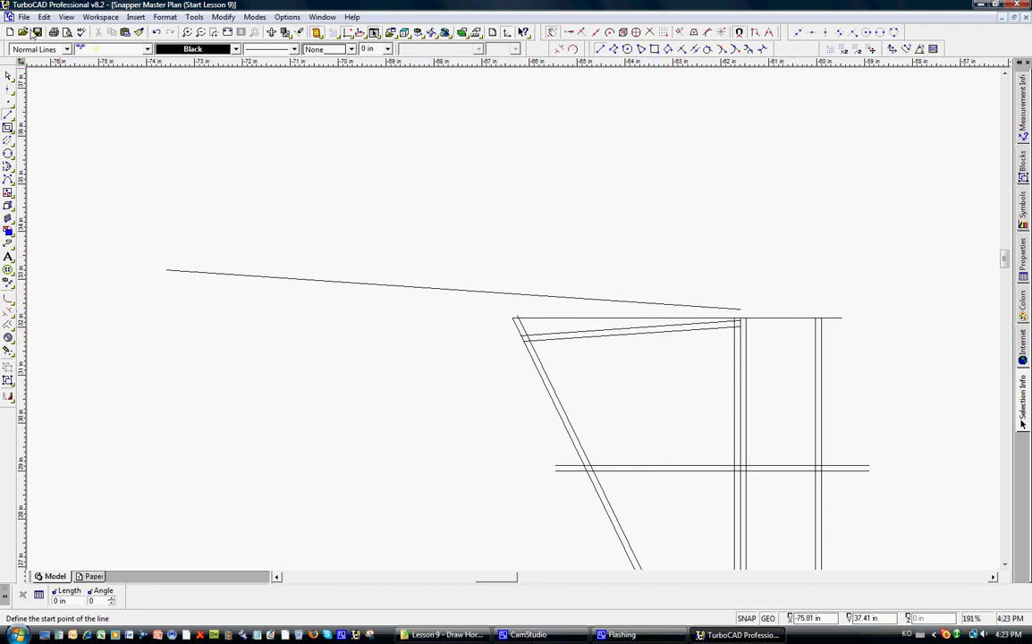
# Move the pair of horizontal rib lines up to about one third of the way from the tail's root to its tip
pyautogui.scroll(-1, 568, 382)
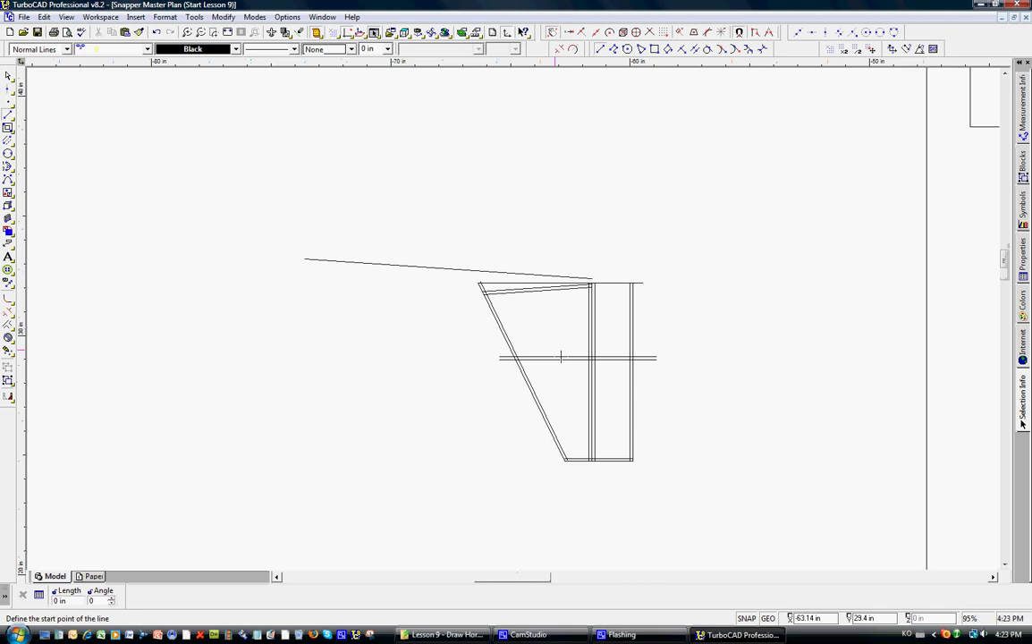
pyautogui.scroll(1, 565, 378)
pyautogui.scroll(-1, 513, 318)
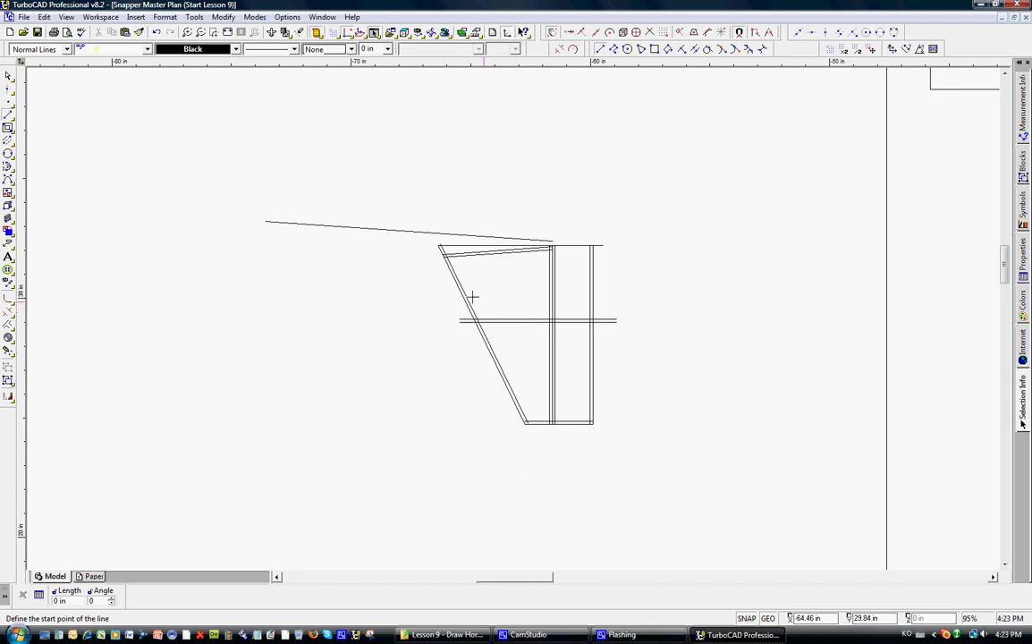
pyautogui.click(9, 76)
pyautogui.moveTo(502, 303); pyautogui.dragTo(532, 303)
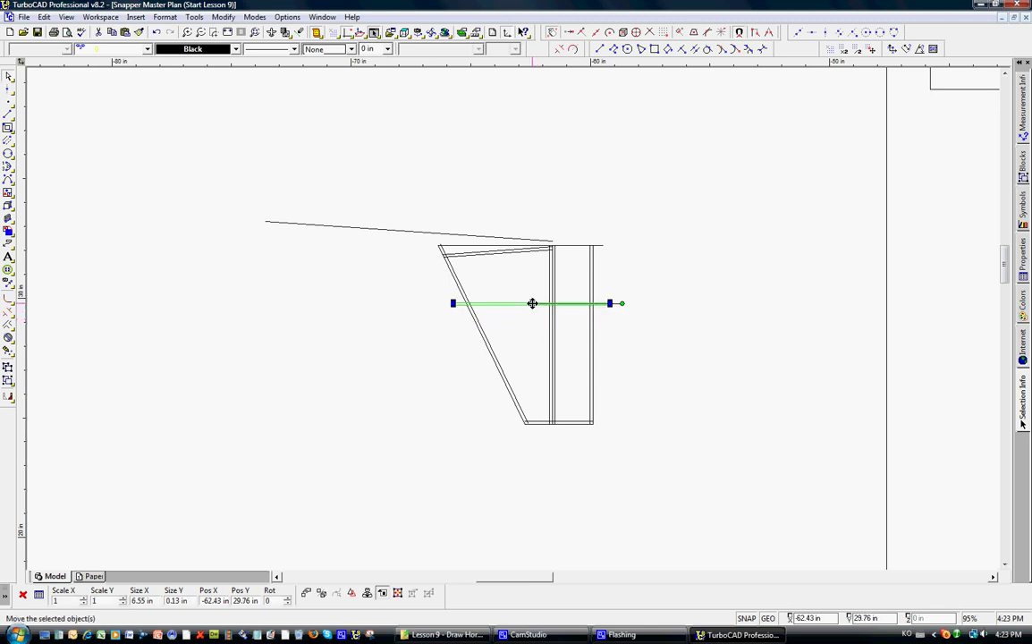
# Draw a second horizontal rib line about 6.16 in long nearer the tail tip, with a parallel line 1/8 in below it
pyautogui.click(599, 49)
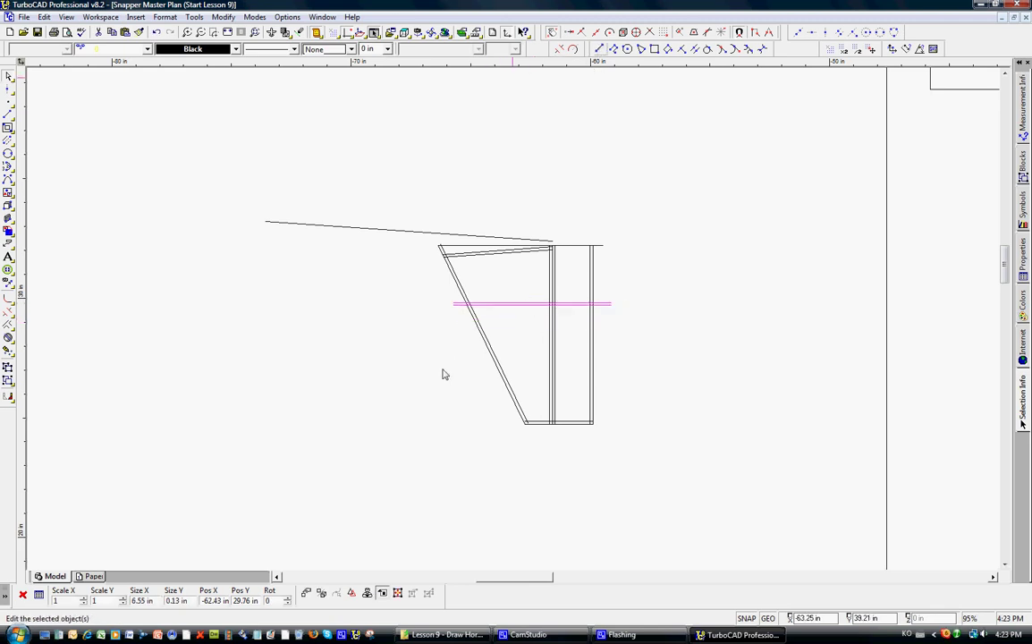
pyautogui.click(473, 362)
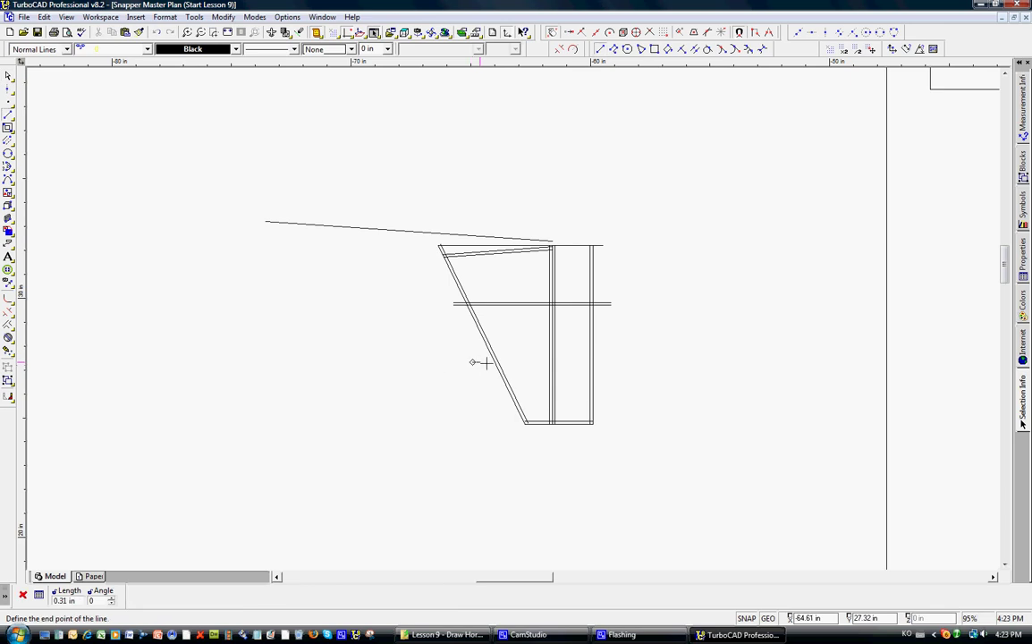
pyautogui.click(619, 362)
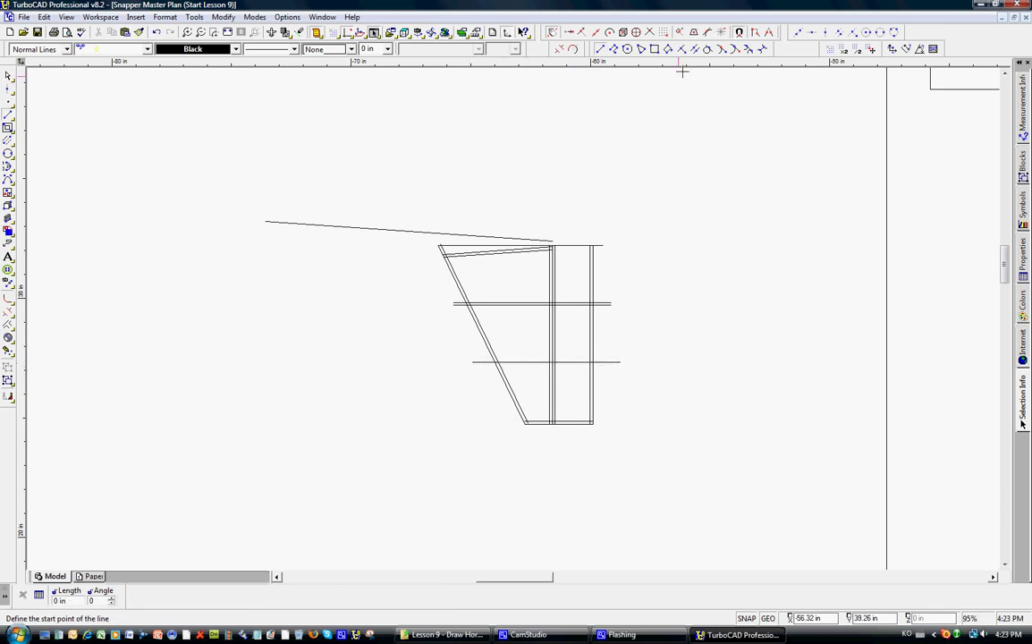
pyautogui.click(627, 49)
pyautogui.click(563, 362)
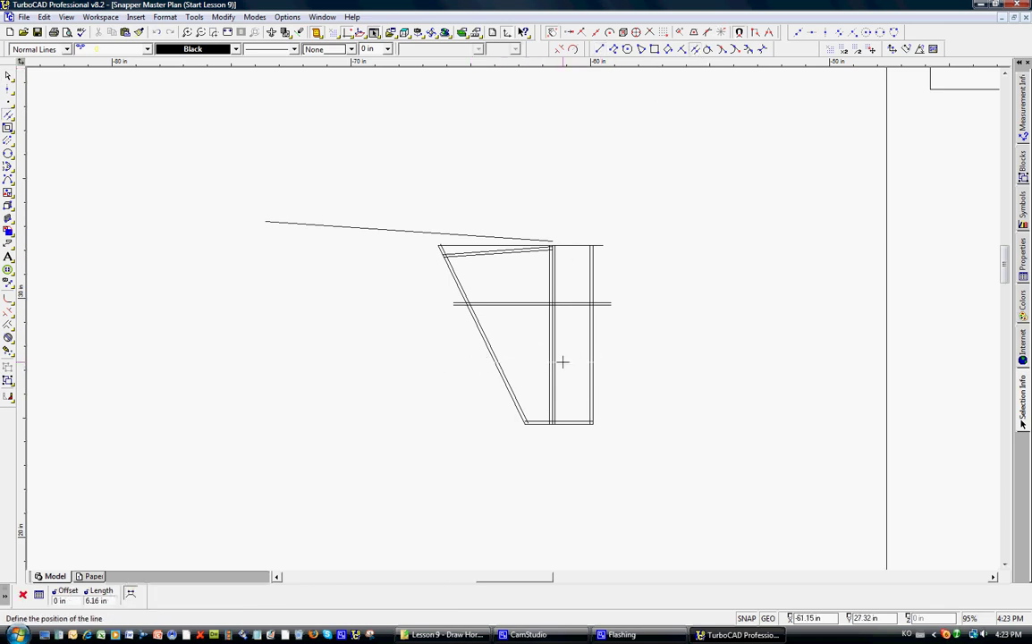
pyautogui.press('Tab')
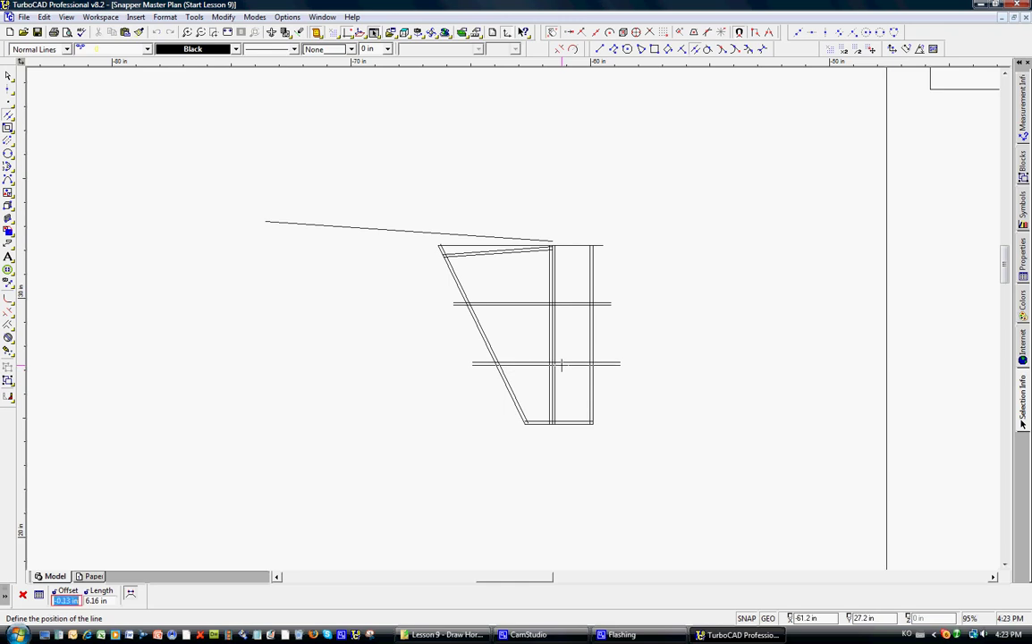
pyautogui.write('-1/8')
pyautogui.press('Return')
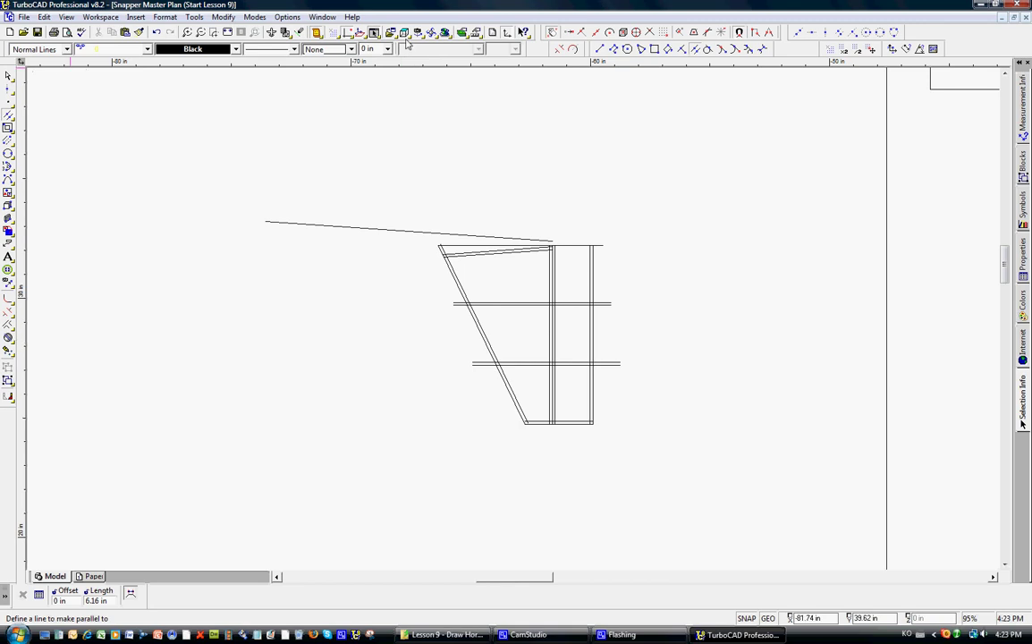
# Trim the leading-edge ends of both horizontal rib pairs back to the inner leading-edge line
pyautogui.click(8, 75)
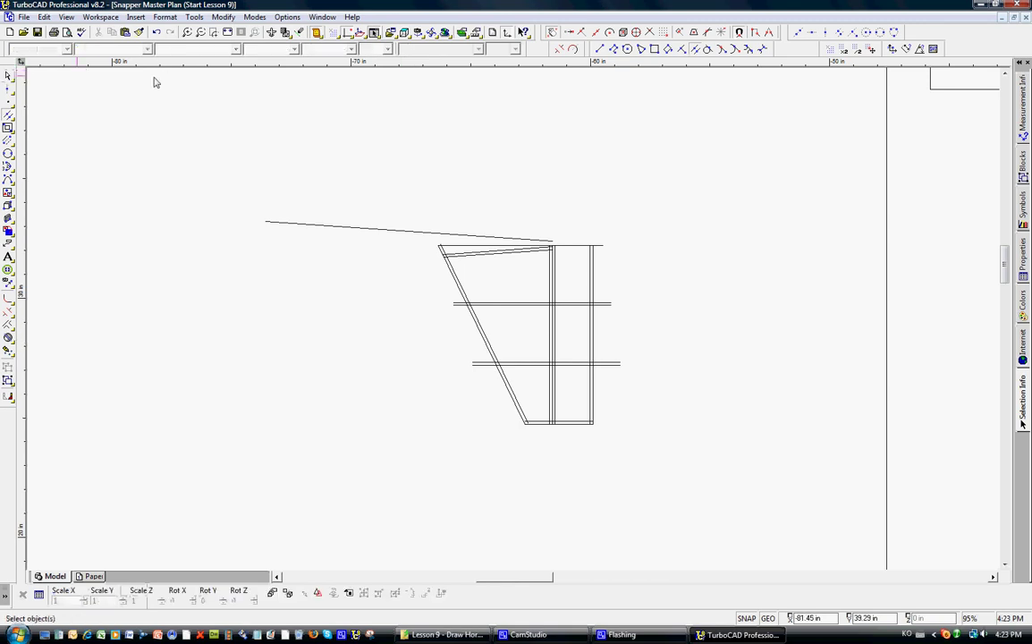
pyautogui.click(559, 48)
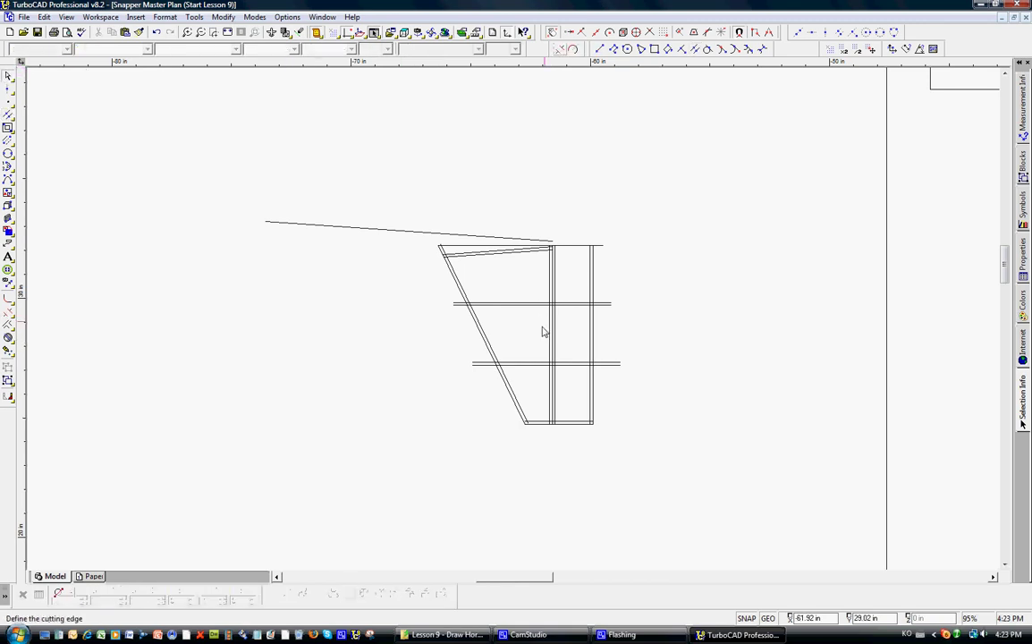
pyautogui.scroll(3, 537, 349)
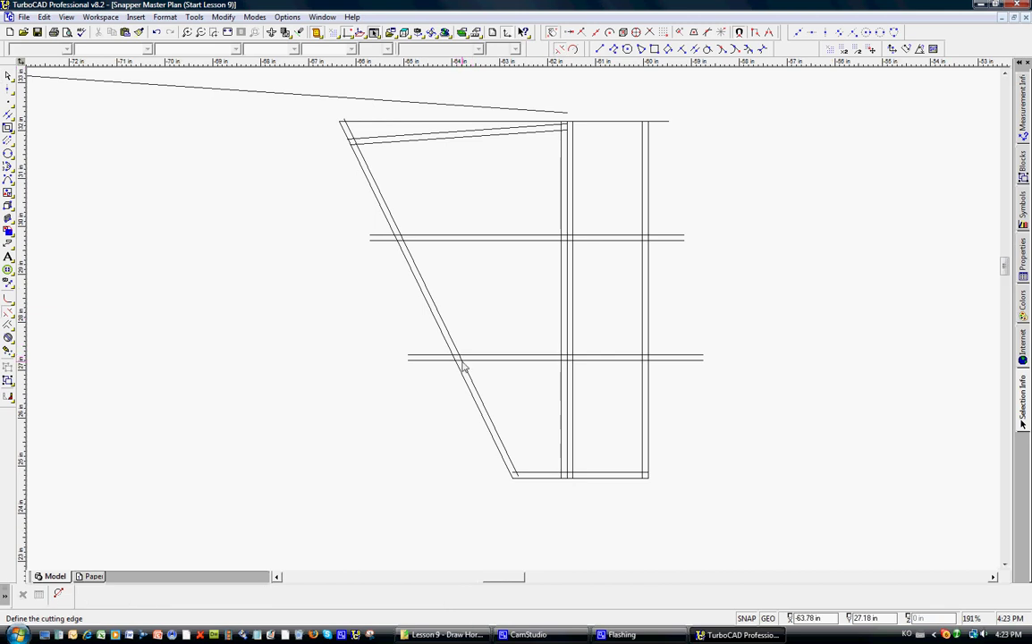
pyautogui.click(461, 365)
pyautogui.click(453, 356)
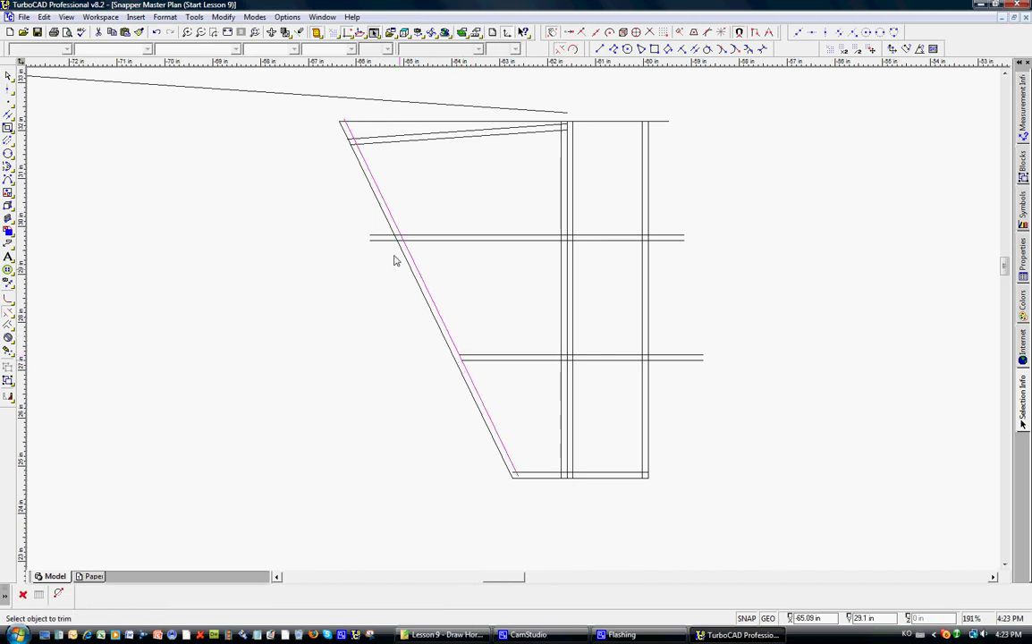
pyautogui.click(395, 237)
pyautogui.press('Escape')
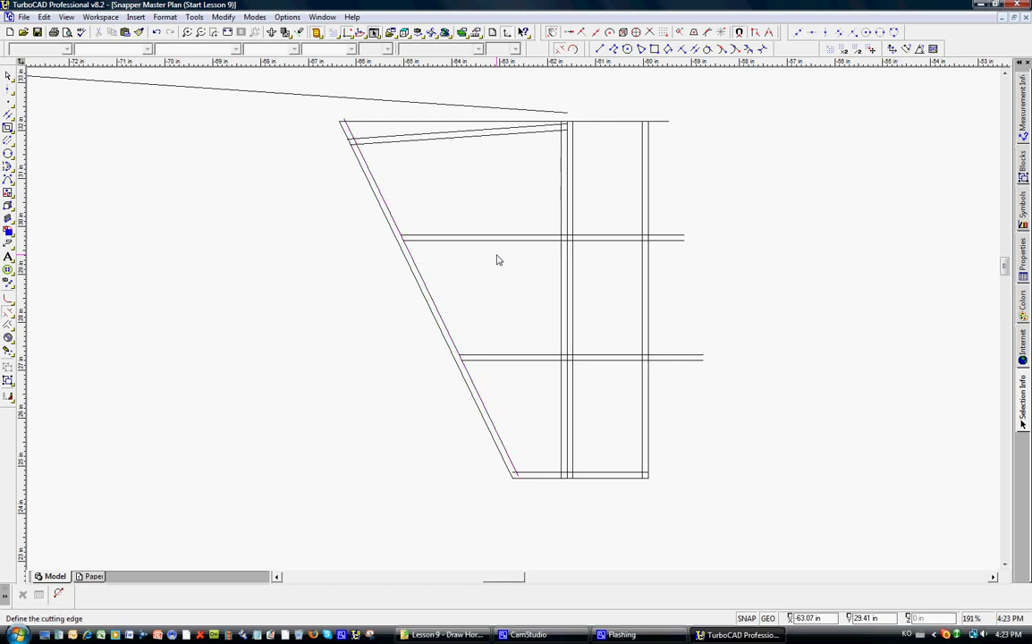
# Trim the trailing-edge ends of both horizontal rib pairs back to the inner trailing-edge line
pyautogui.click(642, 237)
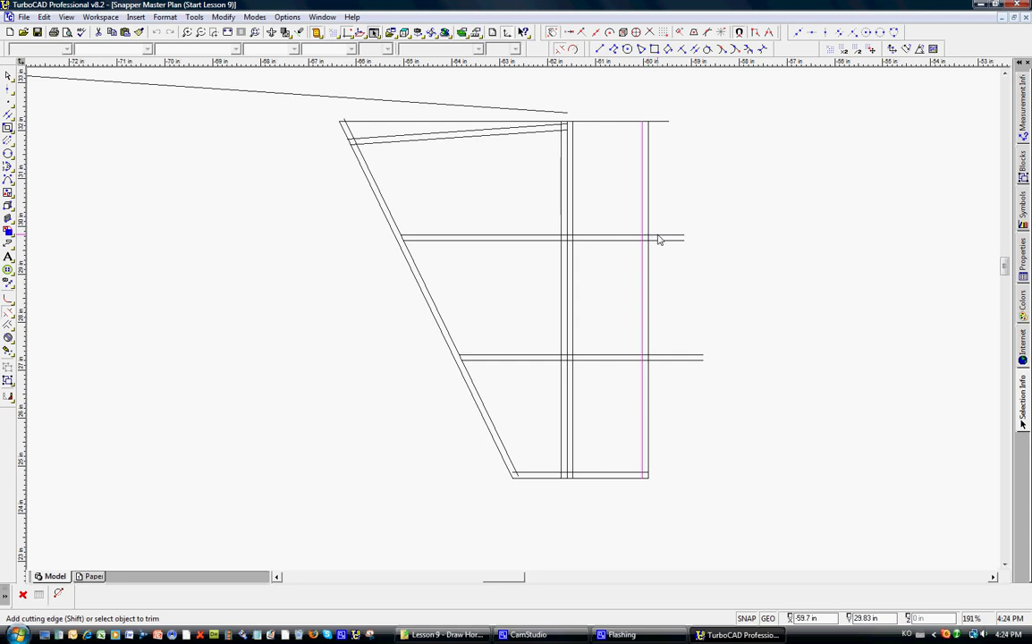
pyautogui.click(659, 237)
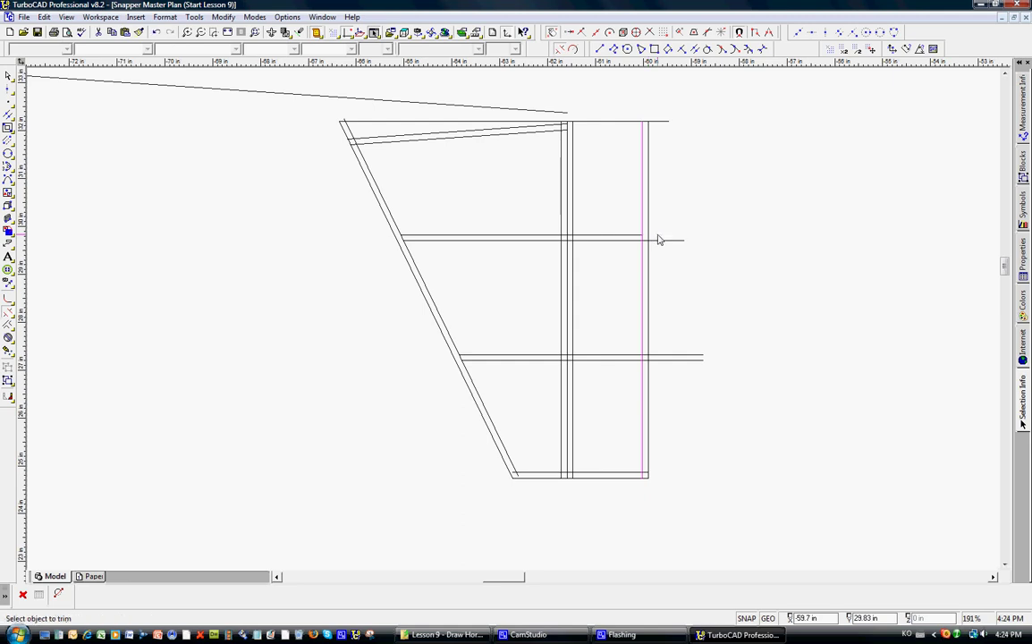
pyautogui.click(658, 362)
pyautogui.press('Escape')
# Split both lines of the rib pair nearer the tail tip between the middle and rear vertical spar lines
pyautogui.scroll(1, 574, 368)
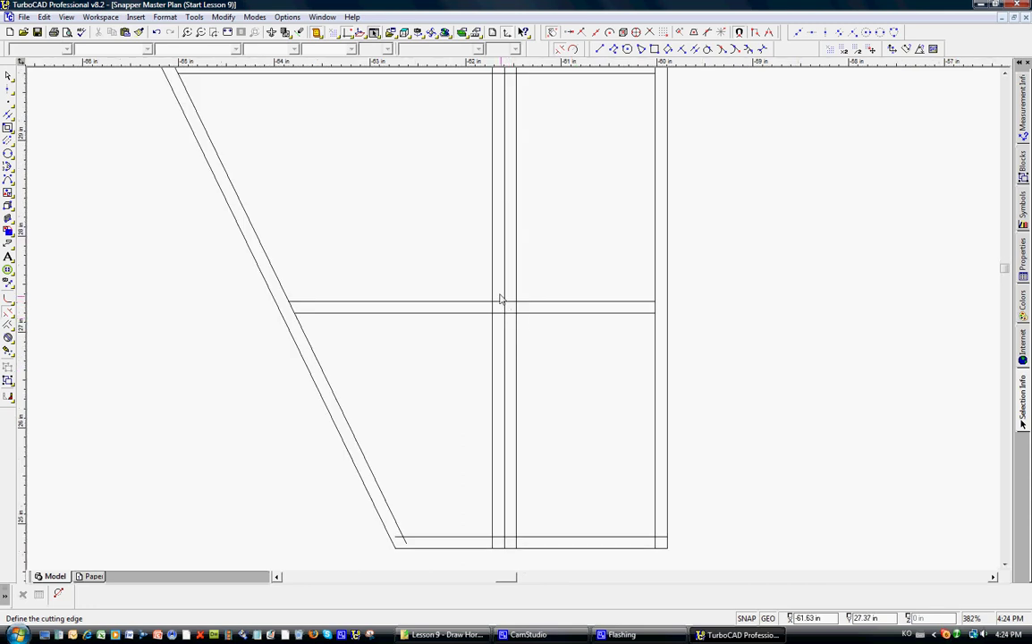
pyautogui.press('s')
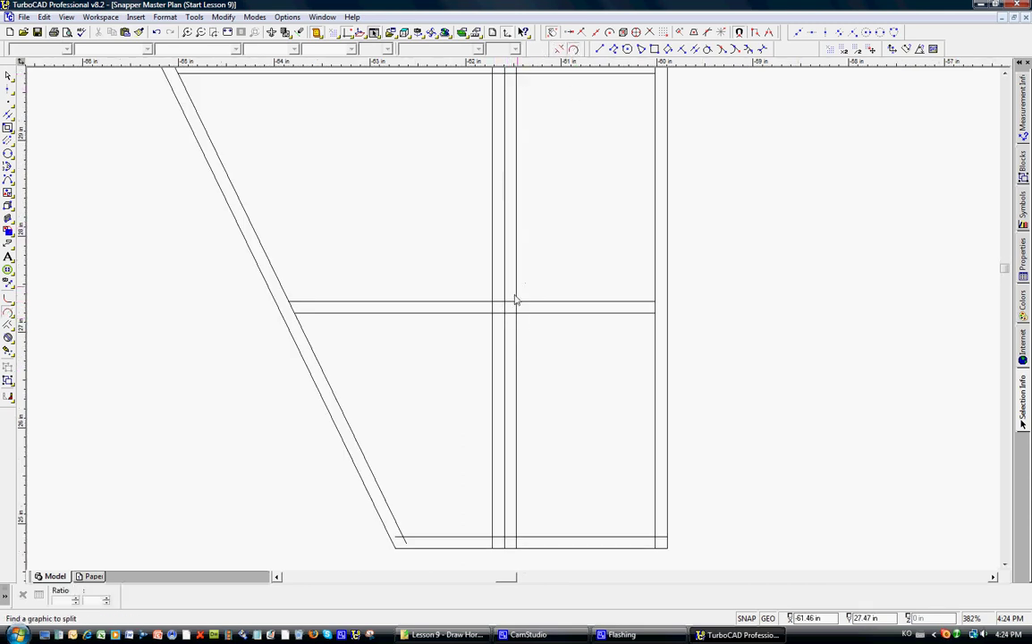
pyautogui.click(511, 305)
pyautogui.click(512, 313)
pyautogui.click(511, 313)
# Trim the split rib lines nearer the tip back to the front and rear vertical spar lines, clearing the spar area
pyautogui.click(561, 50)
pyautogui.click(516, 306)
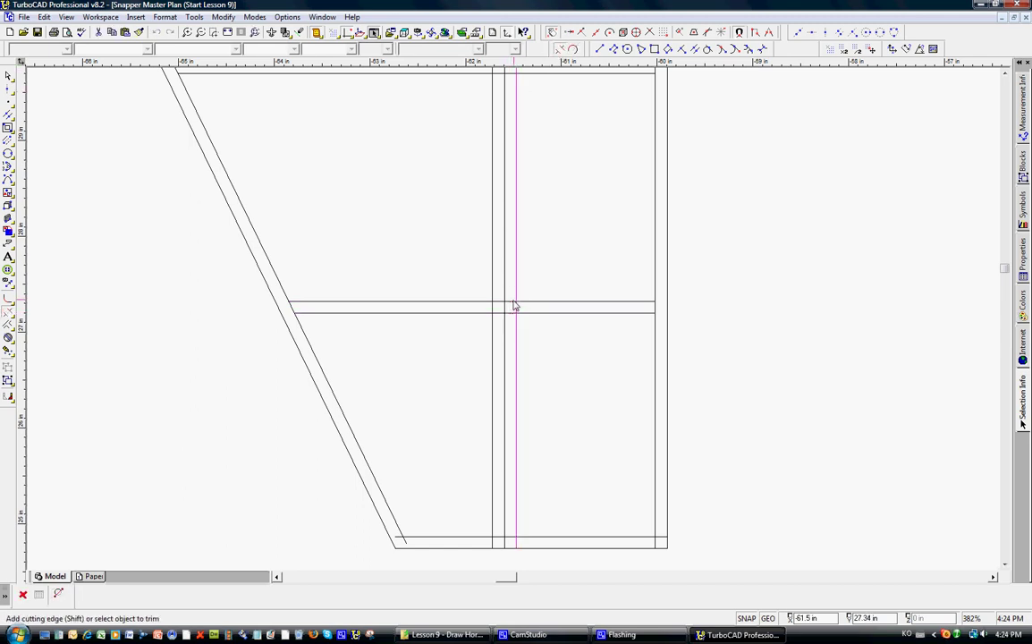
pyautogui.click(504, 306)
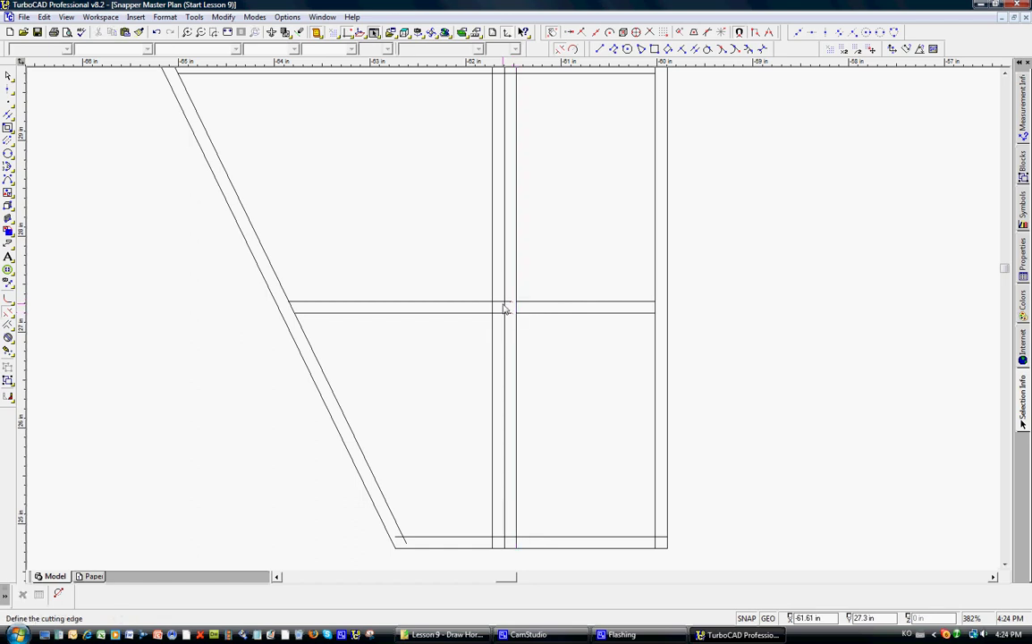
pyautogui.click(493, 301)
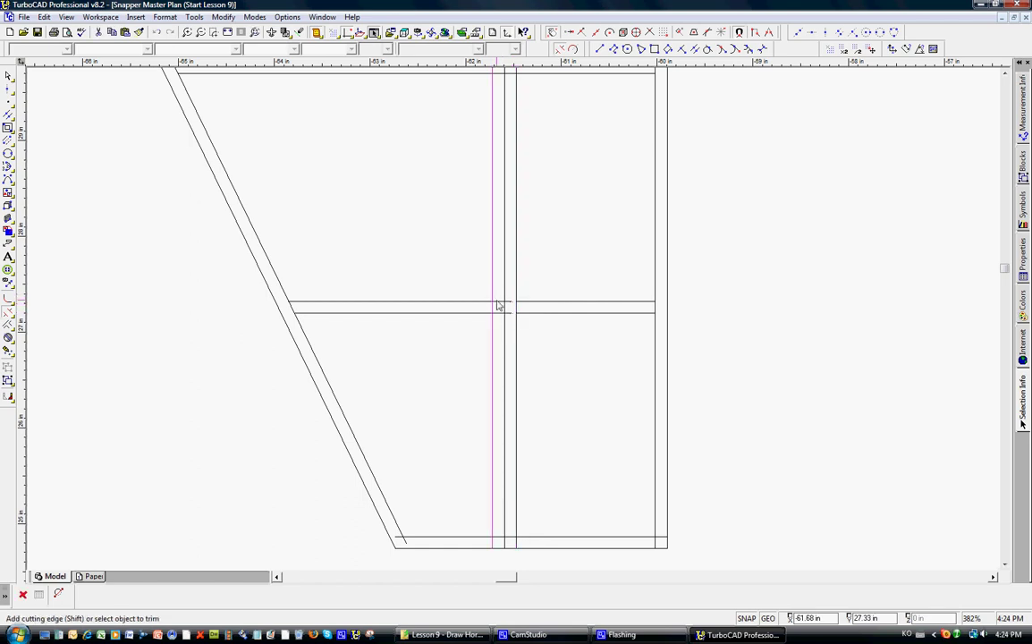
pyautogui.click(497, 308)
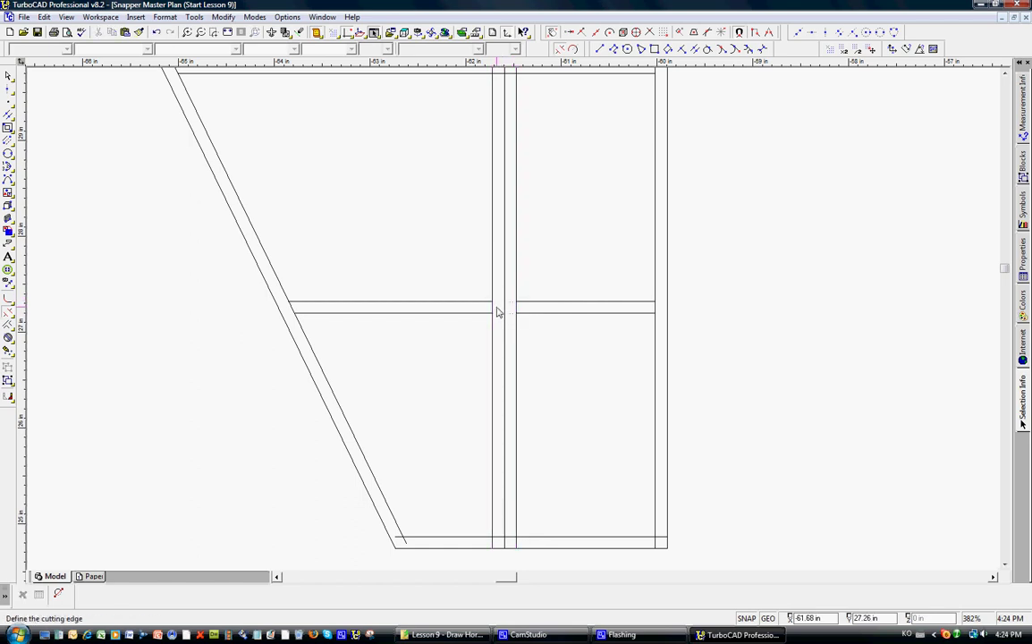
# Trim the lower ends of the inner trailing-edge and inner leading-edge lines to the inner tip line
pyautogui.scroll(-5, 498, 312)
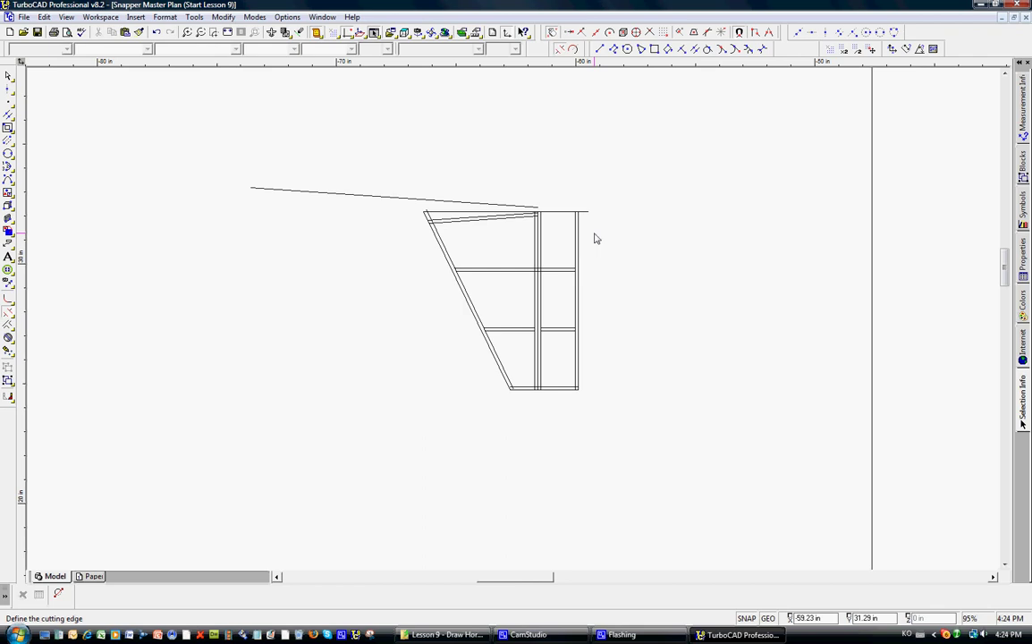
pyautogui.scroll(5, 519, 317)
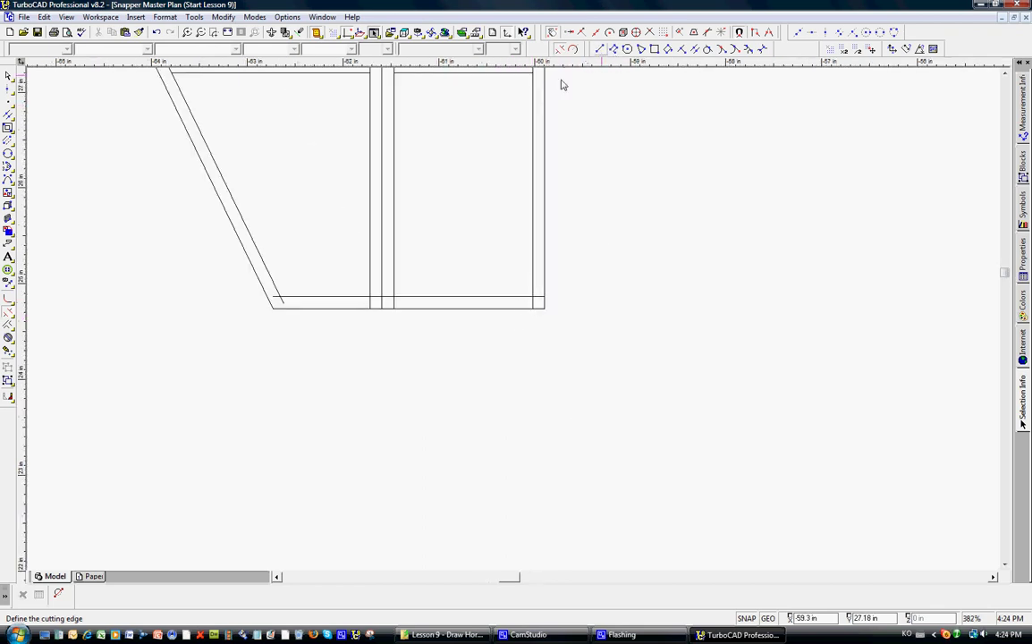
pyautogui.click(530, 297)
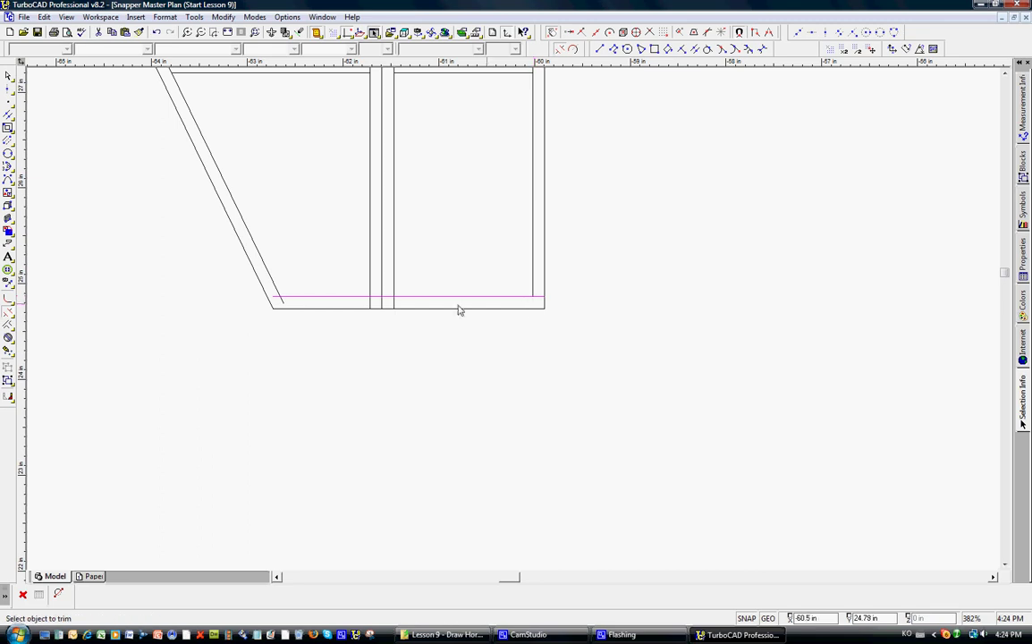
pyautogui.click(282, 304)
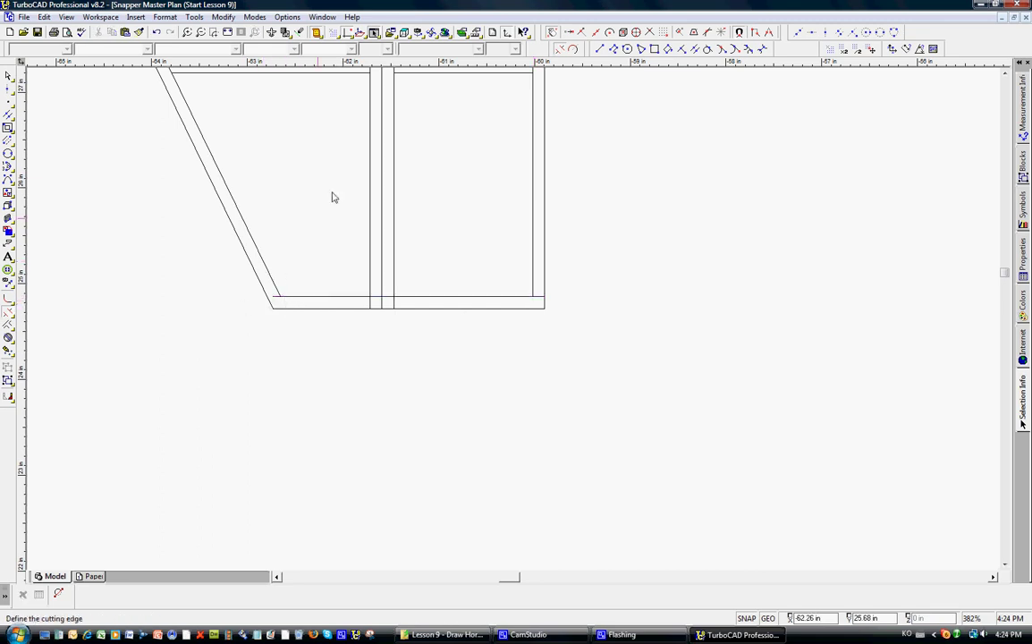
# Stretch the inner tip line past the leading edge and trim it back to the outer leading-edge line
pyautogui.click(8, 78)
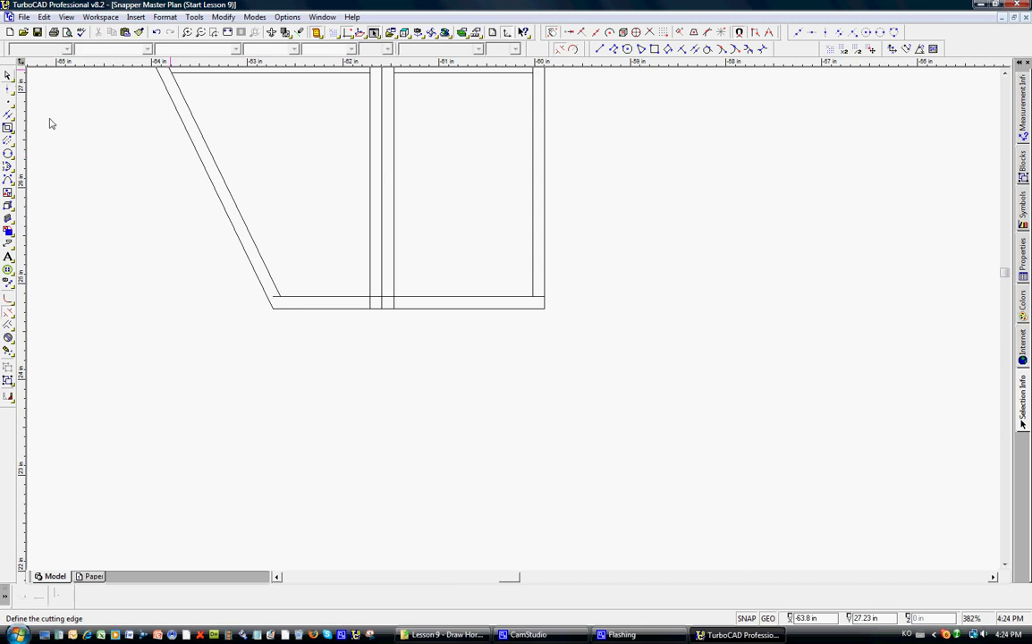
pyautogui.click(269, 298)
pyautogui.moveTo(272, 296); pyautogui.dragTo(245, 296)
pyautogui.click(560, 49)
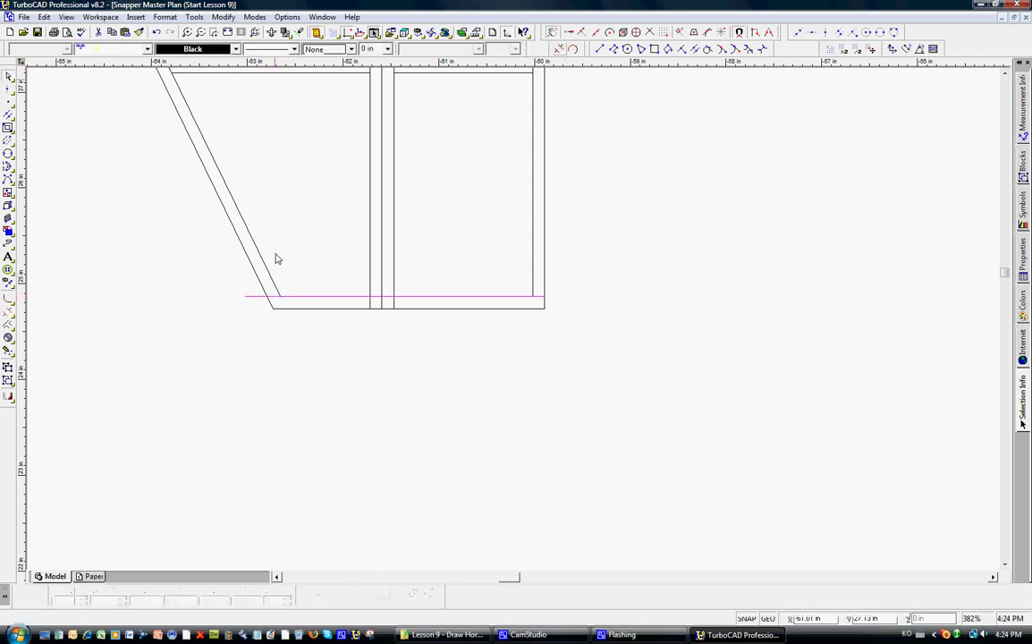
pyautogui.click(257, 297)
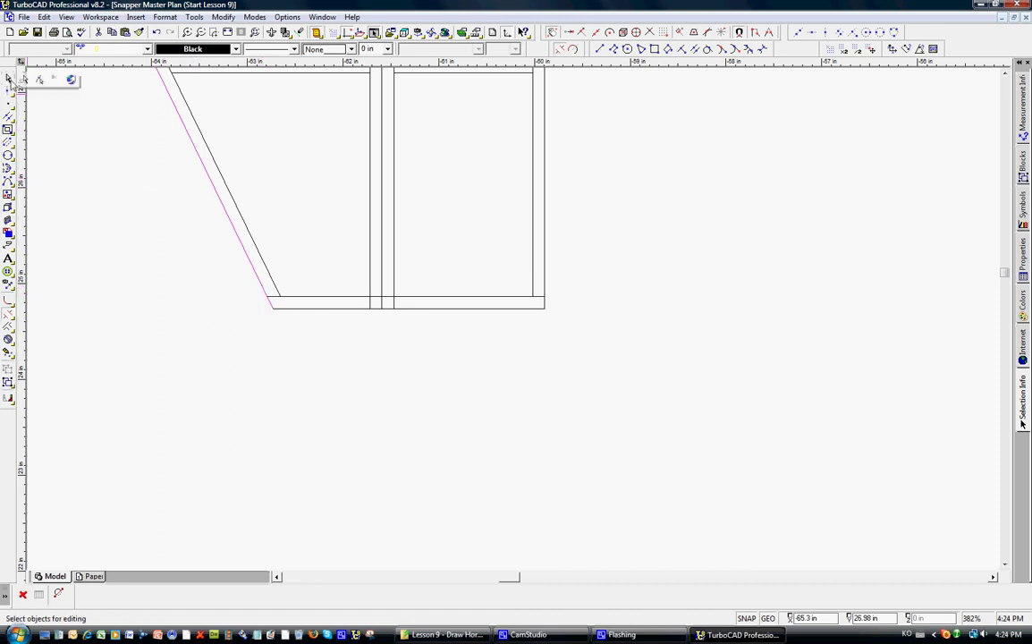
pyautogui.press('Escape')
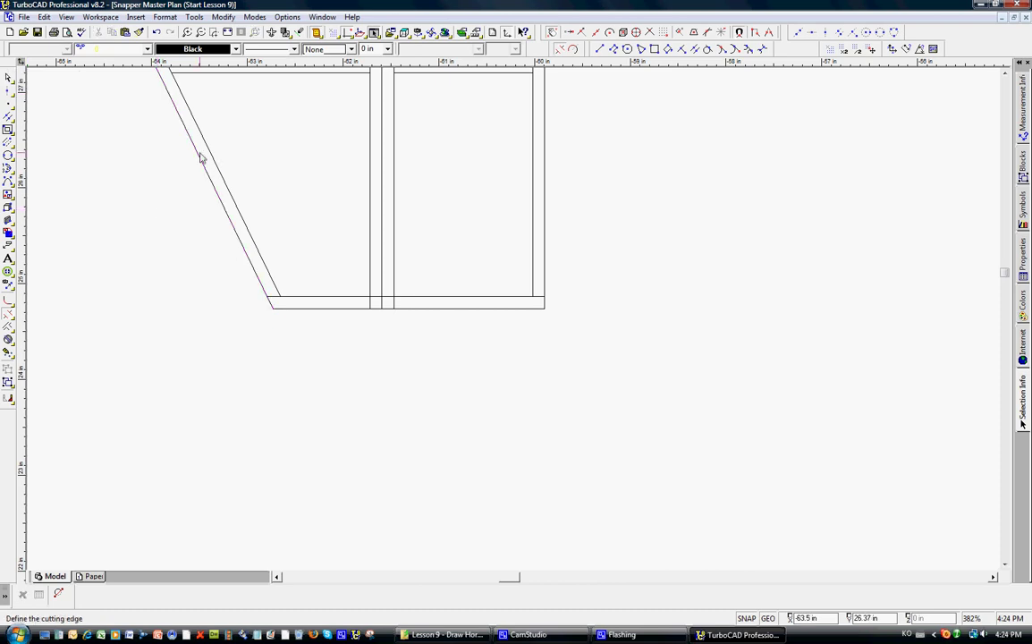
# Trim the upper end of the inner leading-edge line to the horizontal root line
pyautogui.scroll(-4, 512, 324)
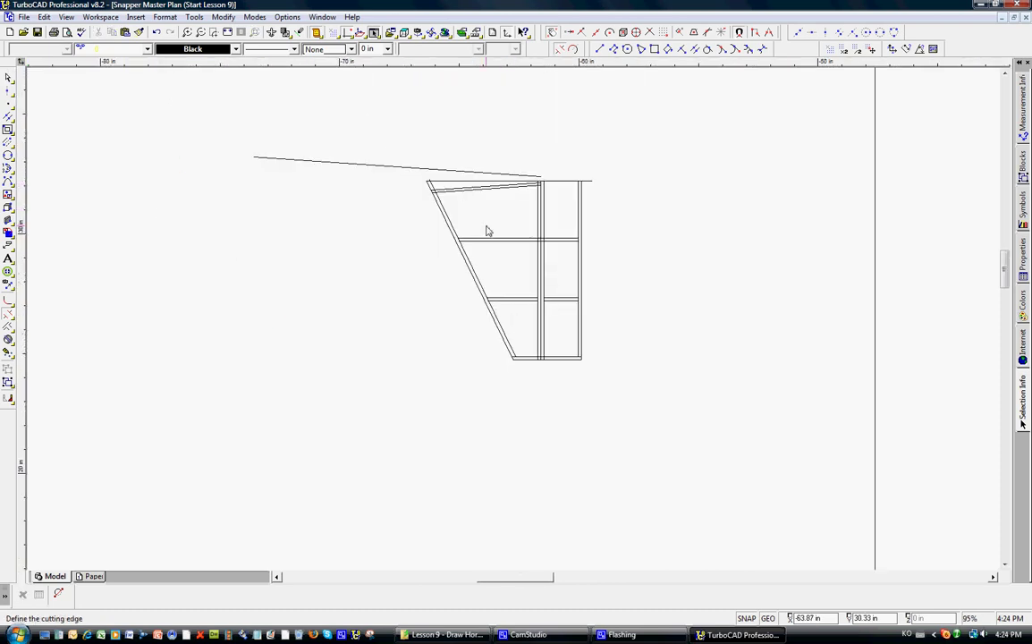
pyautogui.scroll(2, 459, 176)
pyautogui.scroll(-2, 514, 324)
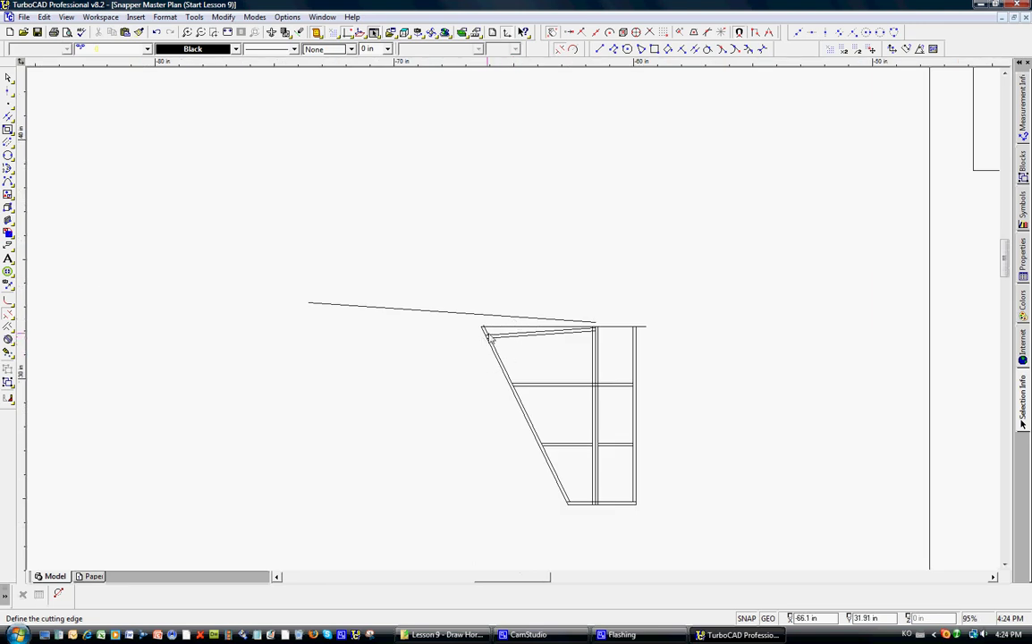
pyautogui.scroll(2, 505, 327)
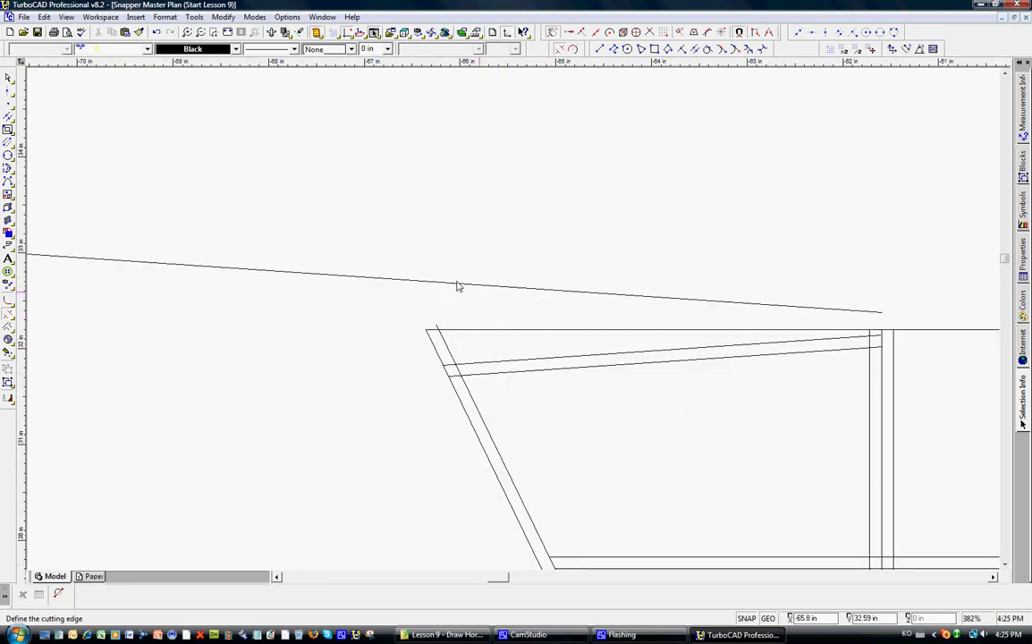
pyautogui.click(438, 330)
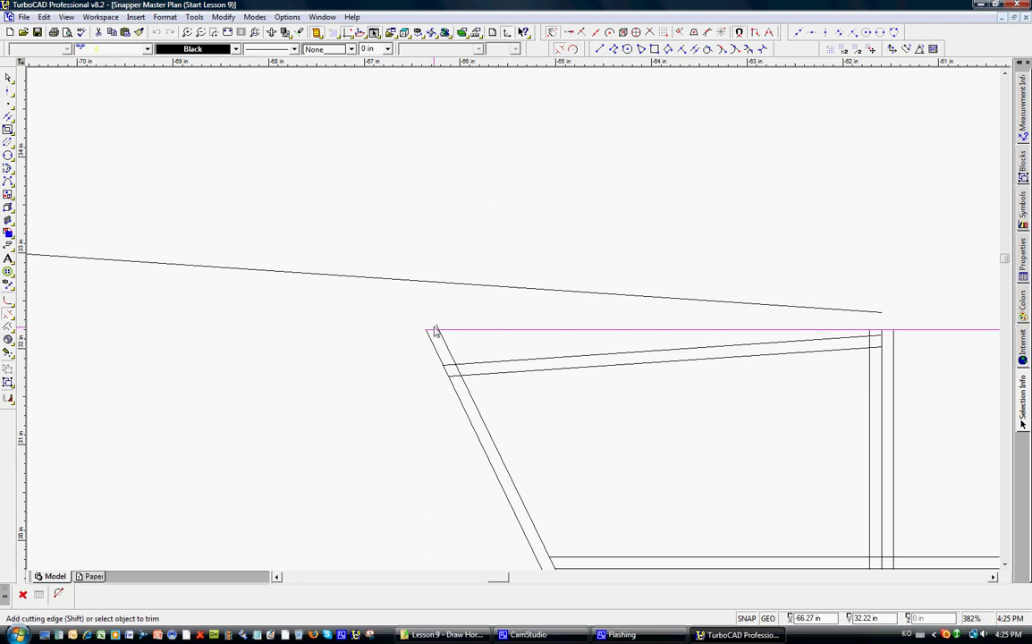
pyautogui.click(433, 329)
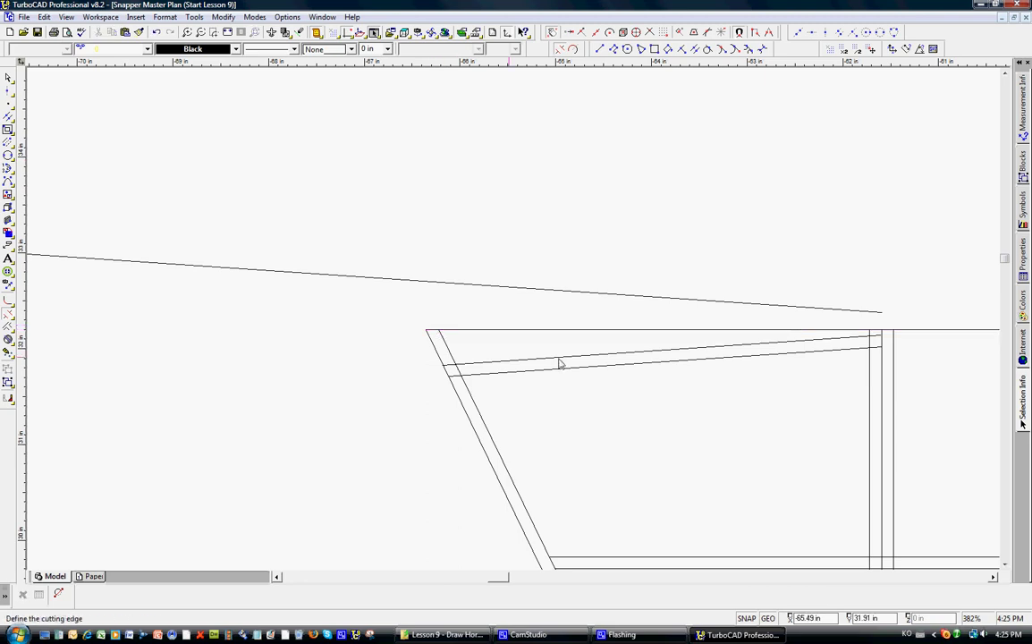
# Trim the overhanging end of the horizontal root line back to the outer trailing-edge line
pyautogui.scroll(-1, 559, 363)
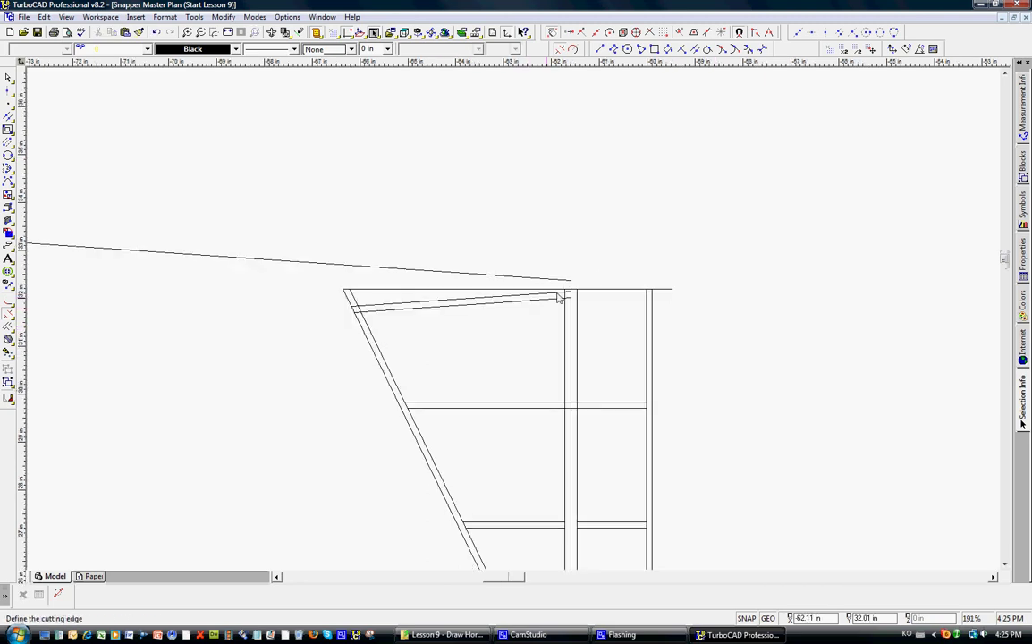
pyautogui.click(649, 306)
pyautogui.click(660, 290)
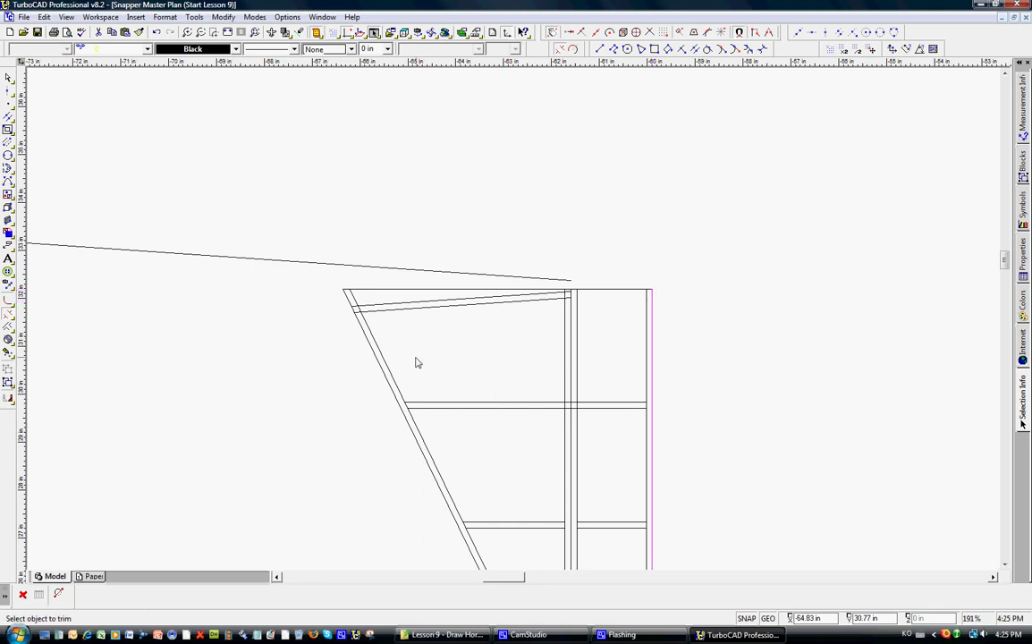
pyautogui.press('Escape')
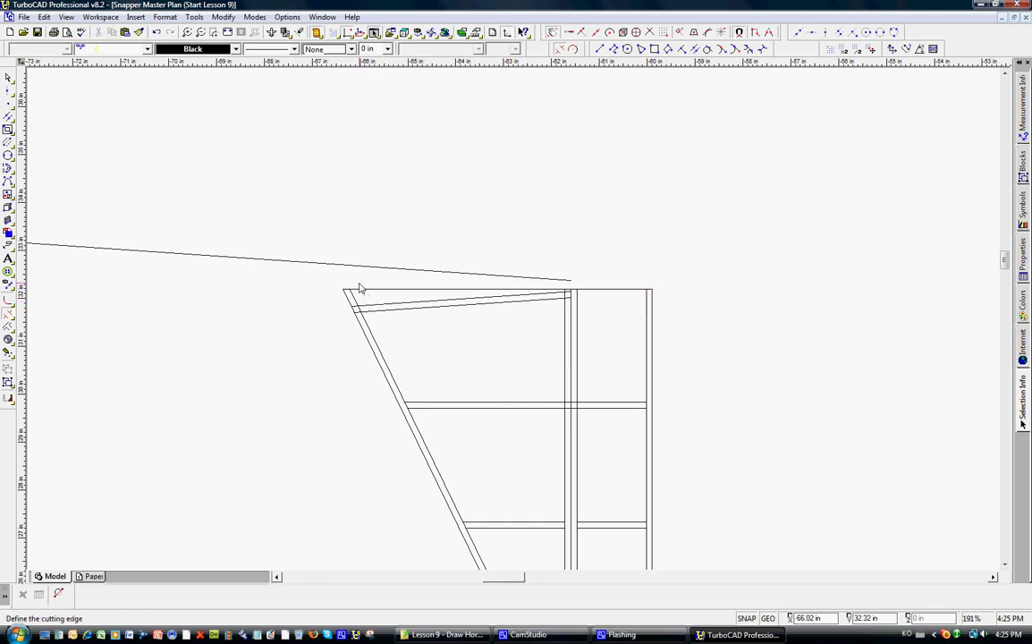
# Delete the loose slanted line above the tail's root
pyautogui.scroll(-1, 369, 329)
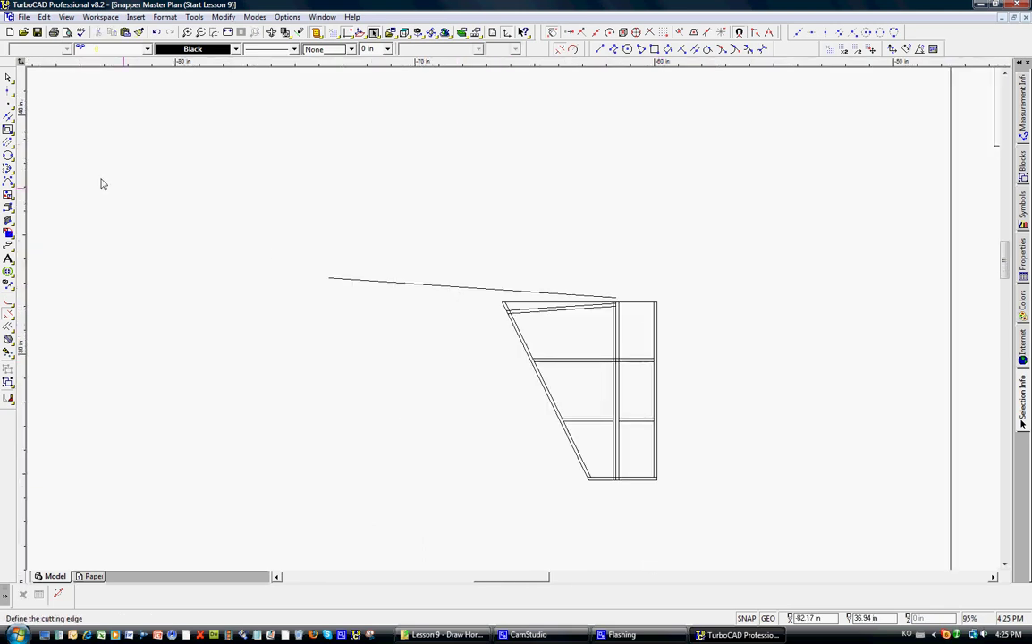
pyautogui.click(381, 281)
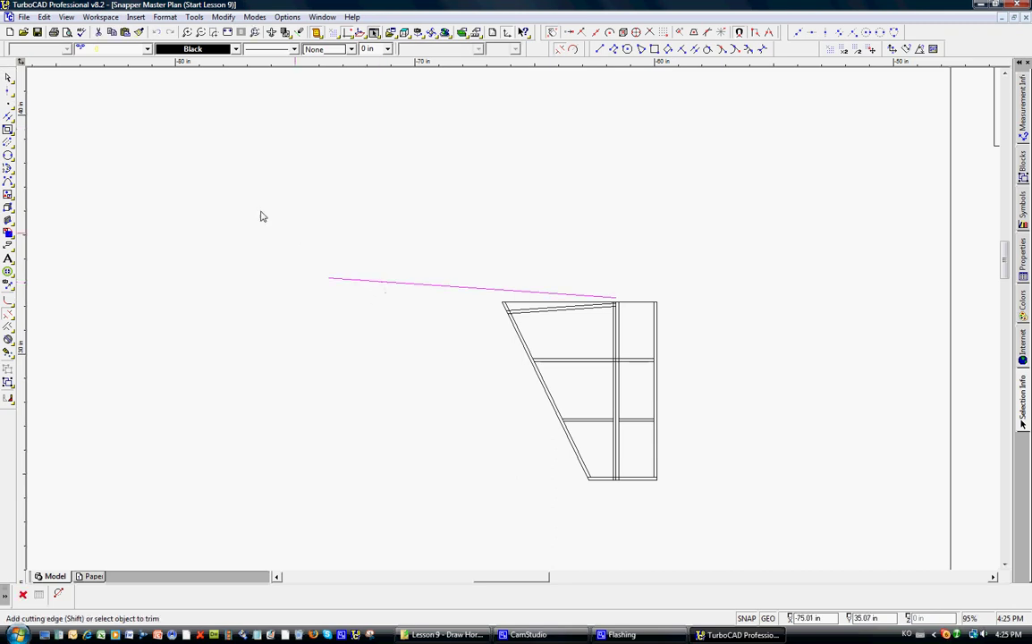
pyautogui.click(9, 79)
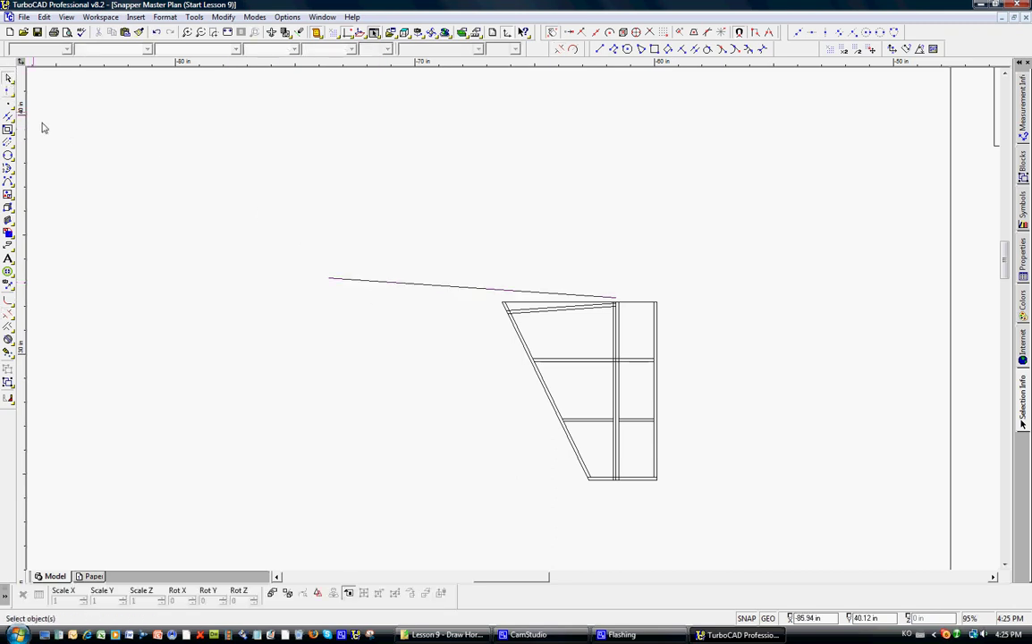
pyautogui.click(366, 283)
pyautogui.press('Delete')
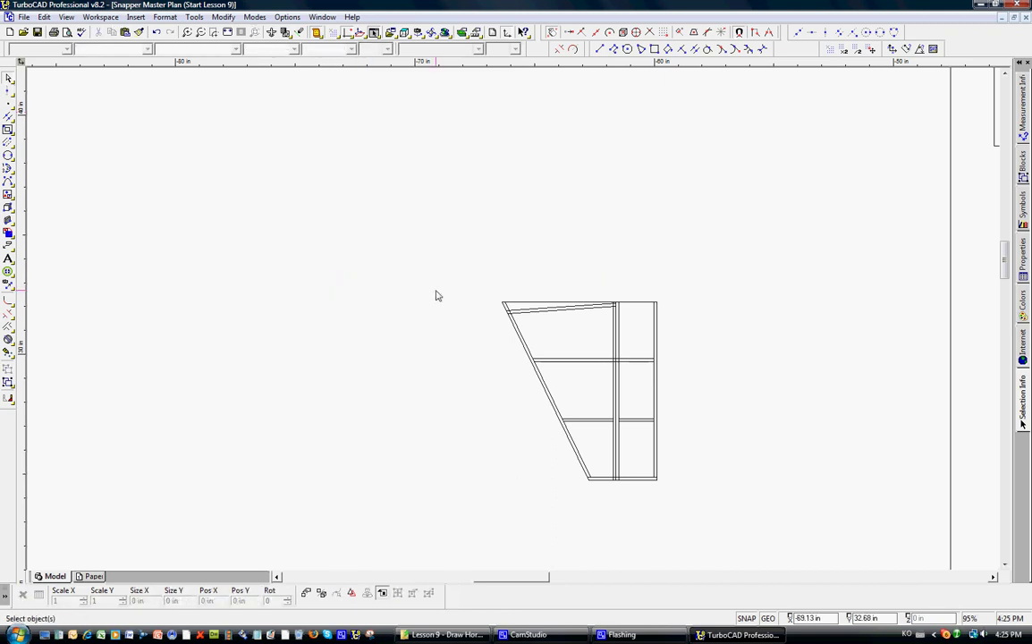
pyautogui.click(524, 306)
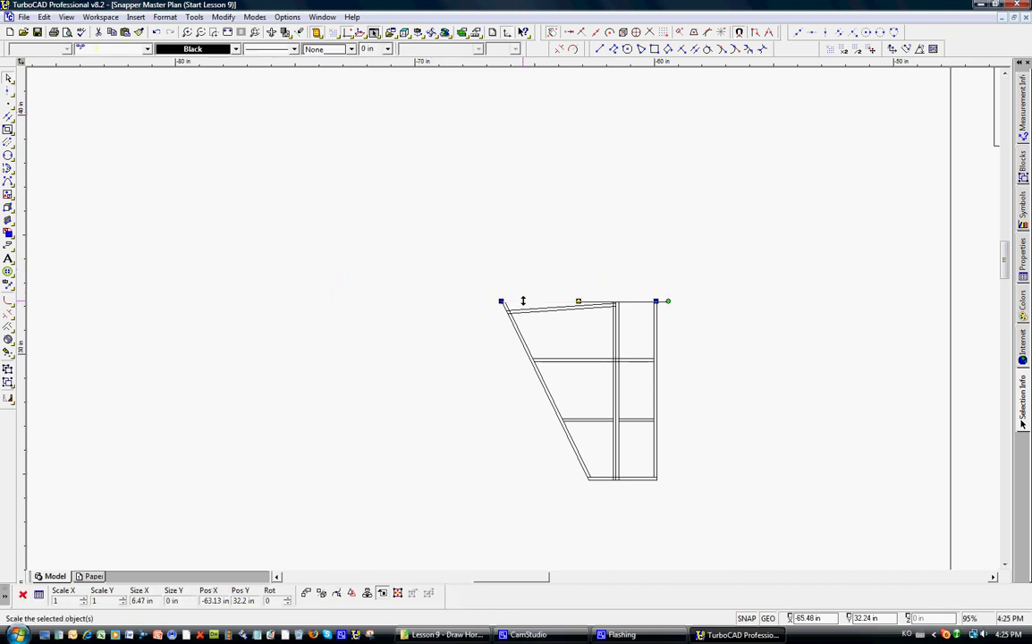
pyautogui.click(428, 267)
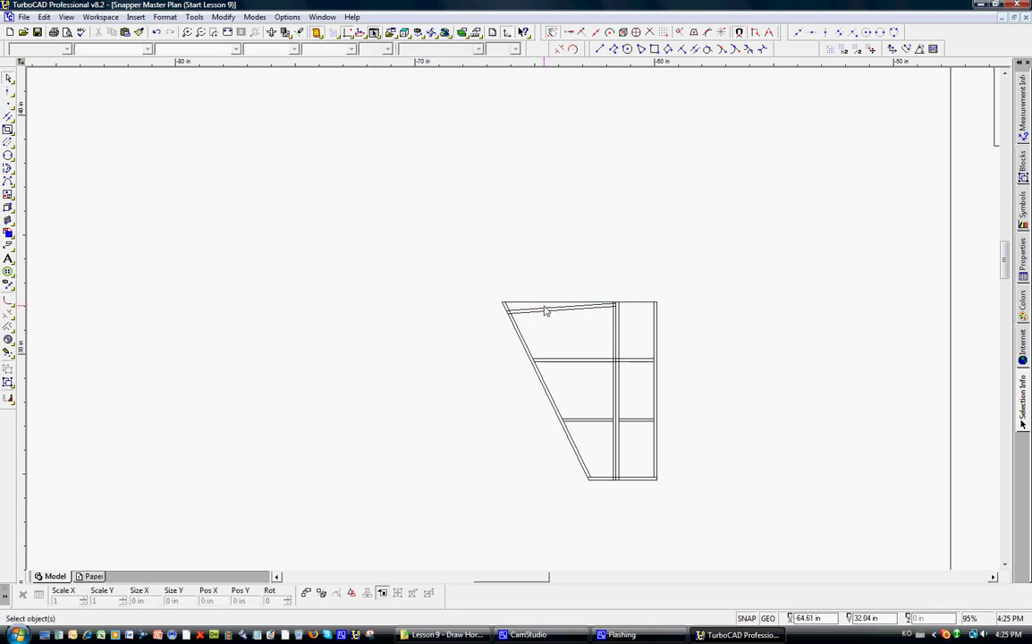
# Delete the horizontal root line and mirror the half tail structure about its root edge to form the full tail
pyautogui.click(505, 303)
pyautogui.press('Delete')
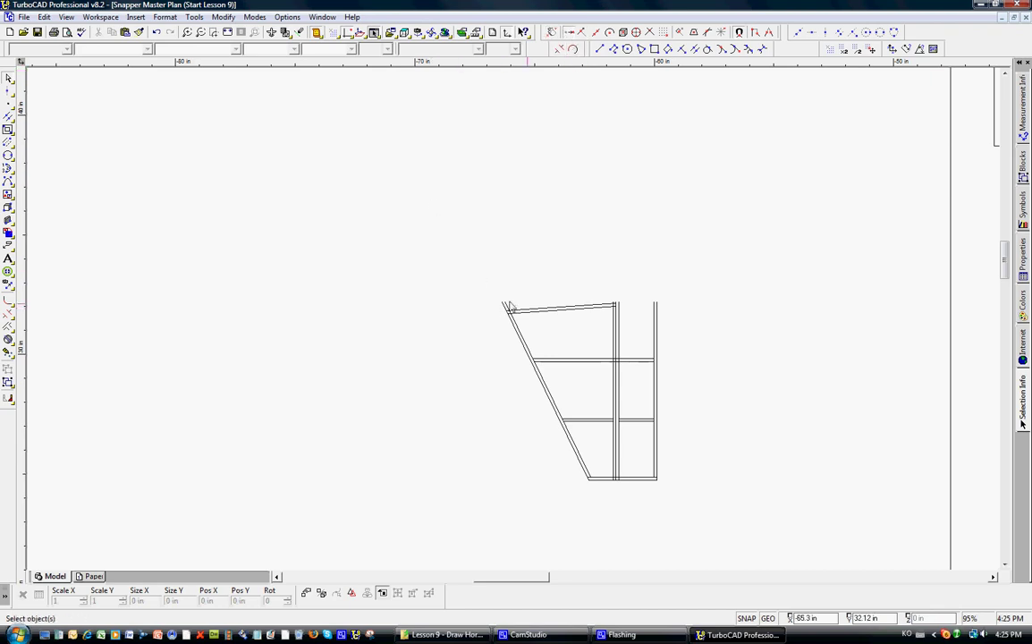
pyautogui.click(465, 279)
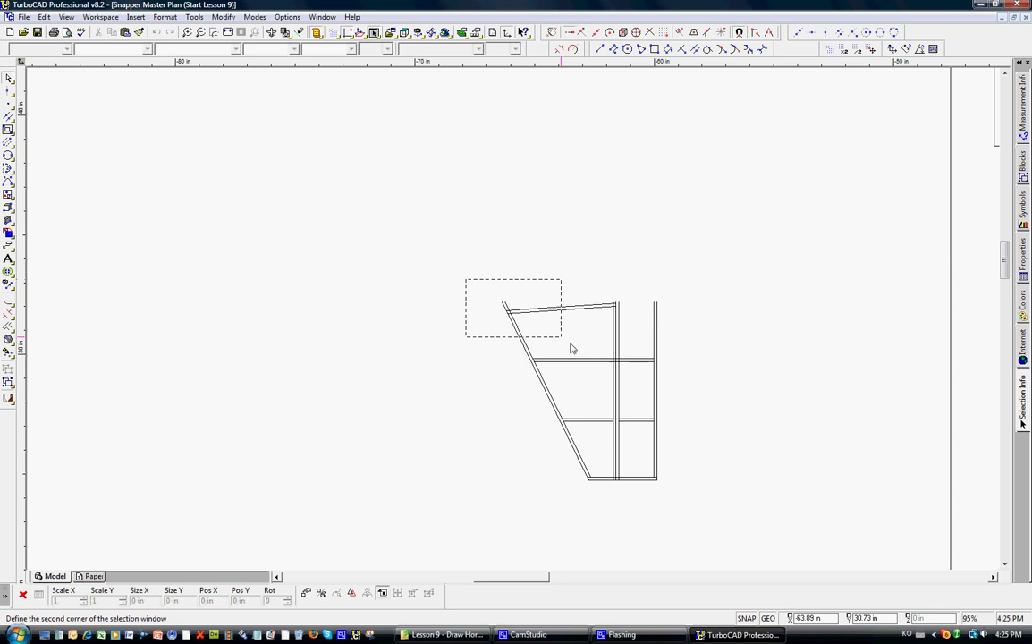
pyautogui.click(711, 499)
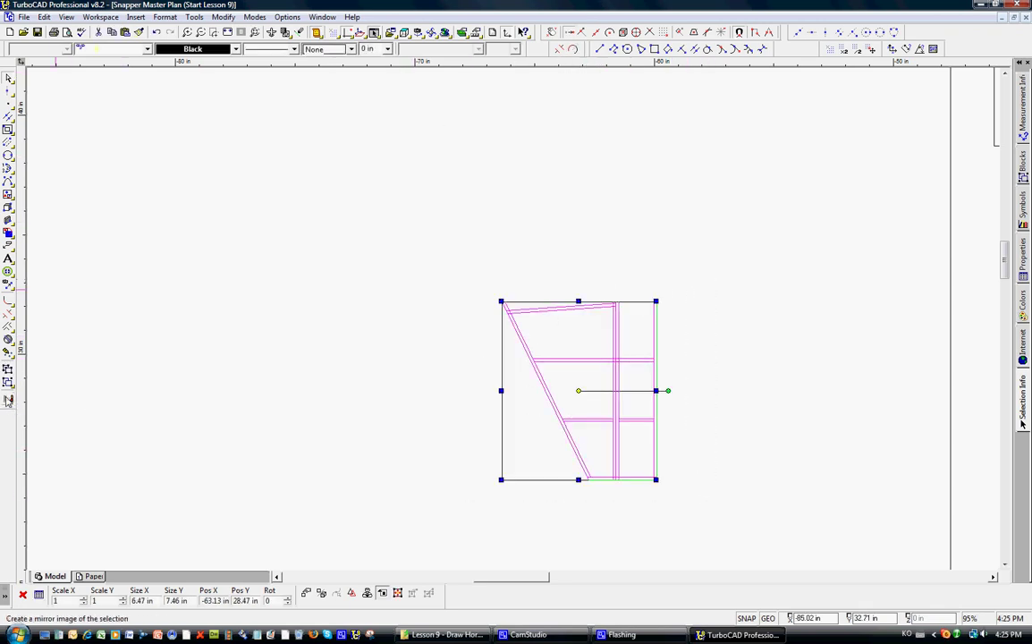
pyautogui.click(8, 358)
pyautogui.scroll(6, 516, 325)
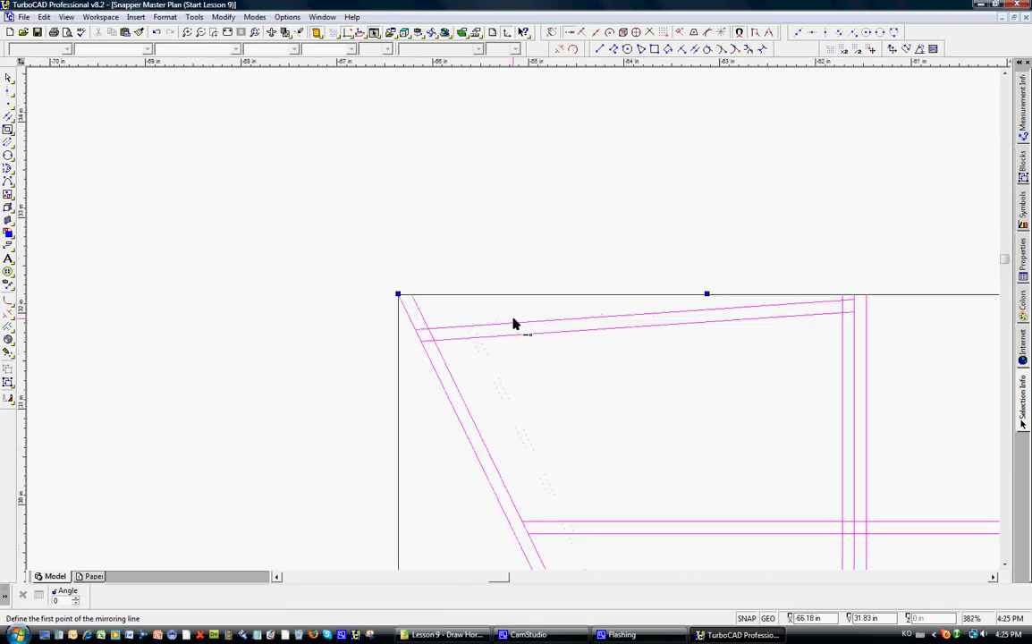
pyautogui.scroll(-3, 516, 324)
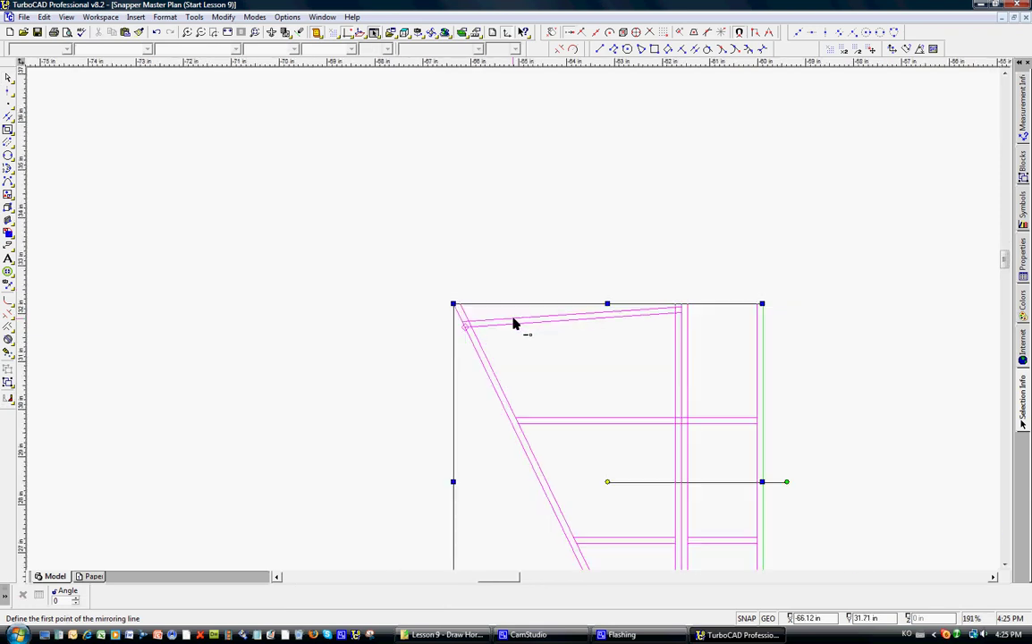
pyautogui.click(454, 305)
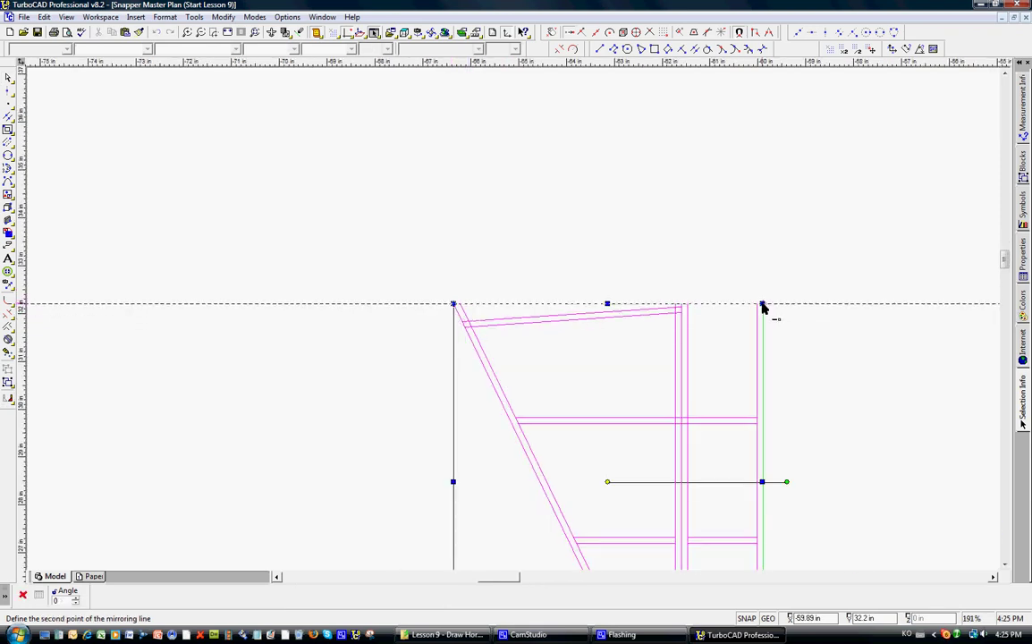
pyautogui.click(762, 304)
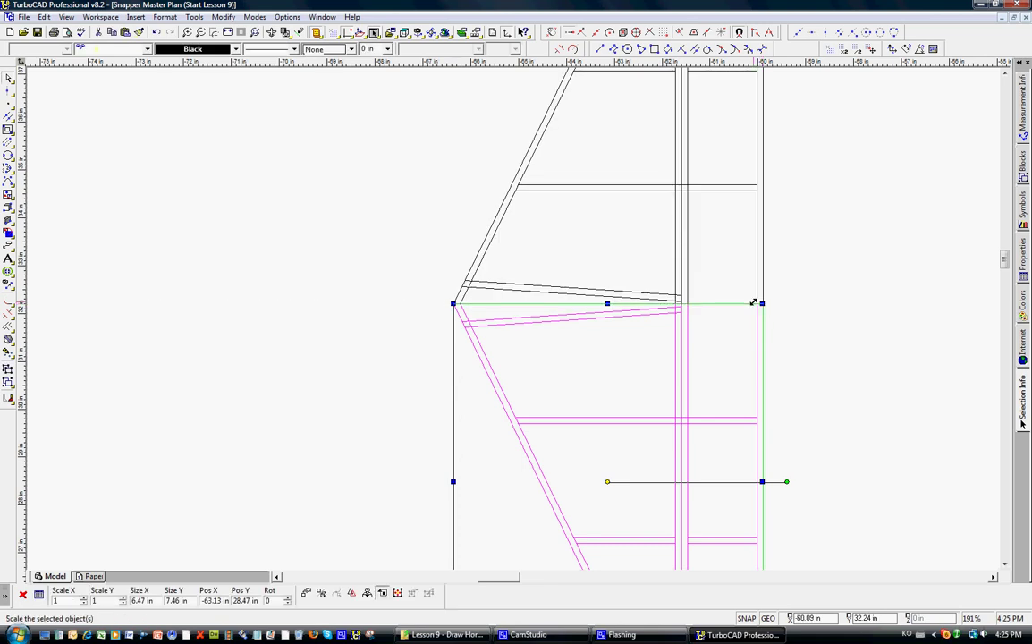
pyautogui.press('Escape')
pyautogui.scroll(-2, 534, 333)
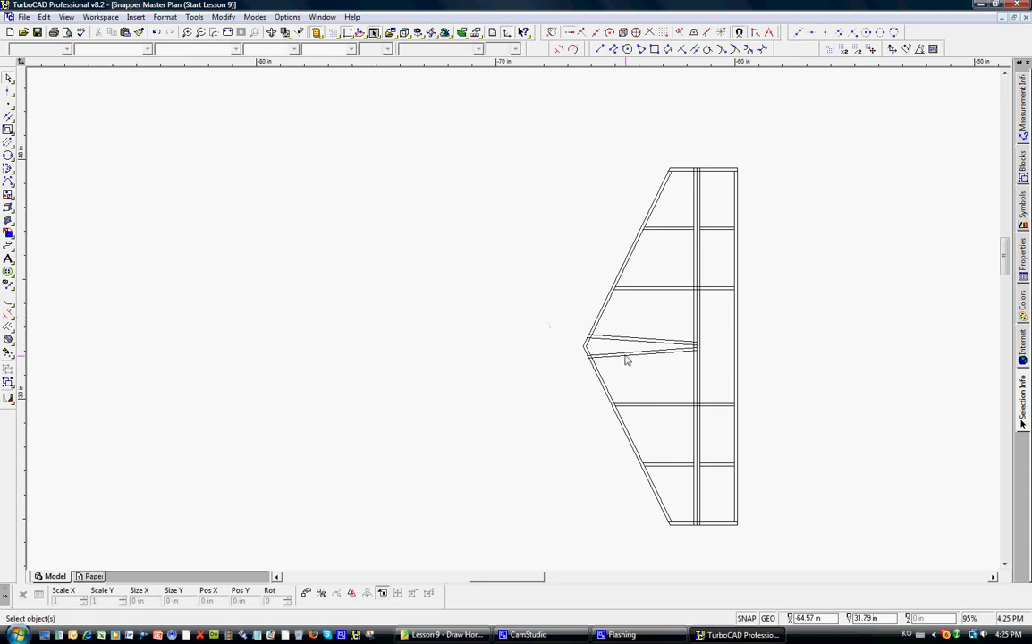
# Duplicate the full tail structure into the open area ahead of its leading edge and group the copy
pyautogui.scroll(-2, 513, 323)
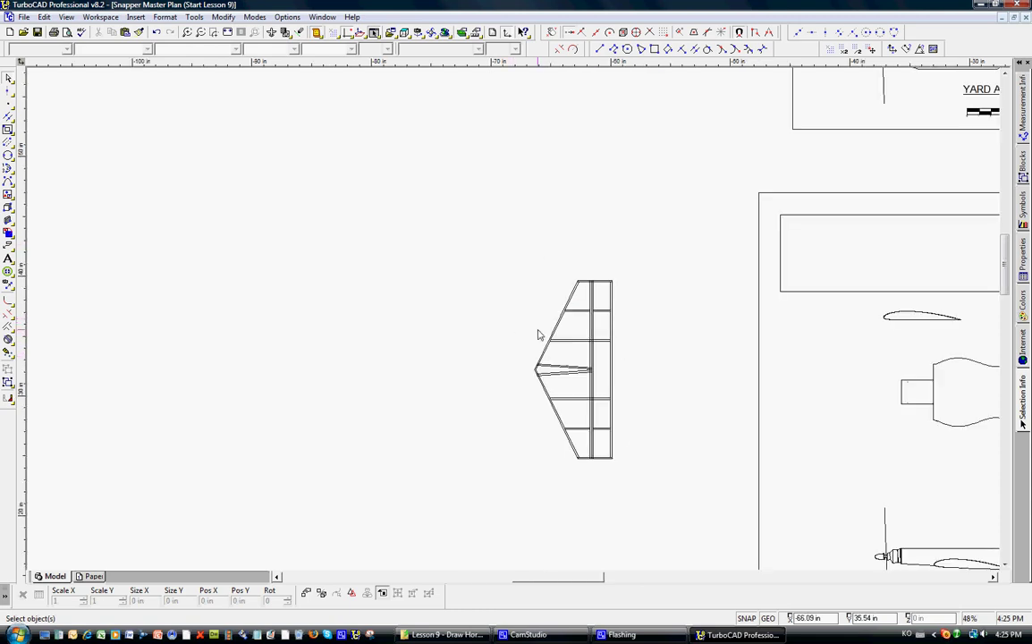
pyautogui.scroll(2, 528, 329)
pyautogui.scroll(-2, 517, 327)
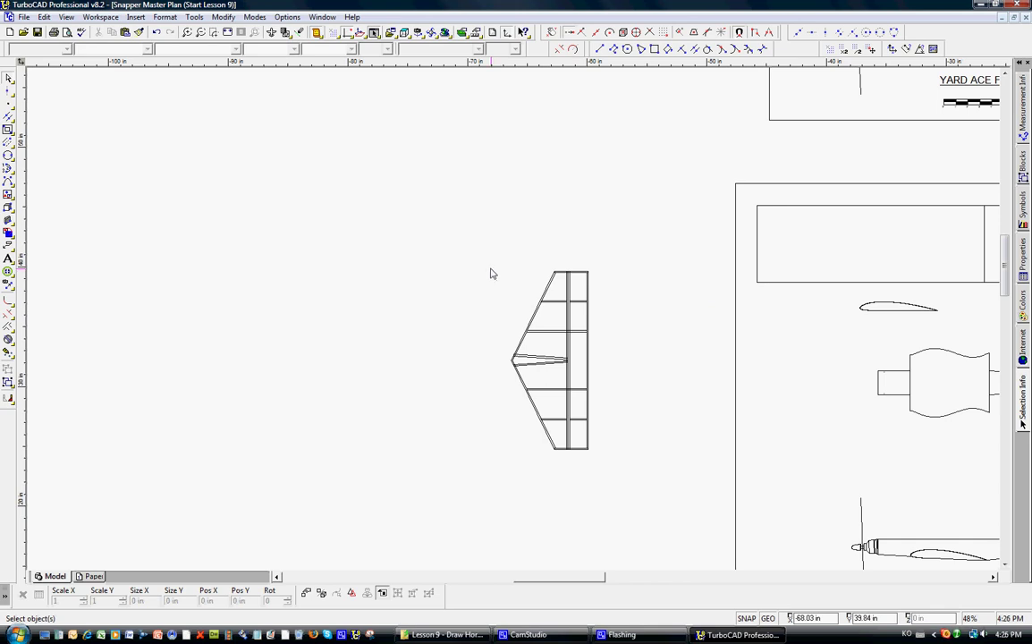
pyautogui.moveTo(484, 260); pyautogui.dragTo(630, 475)
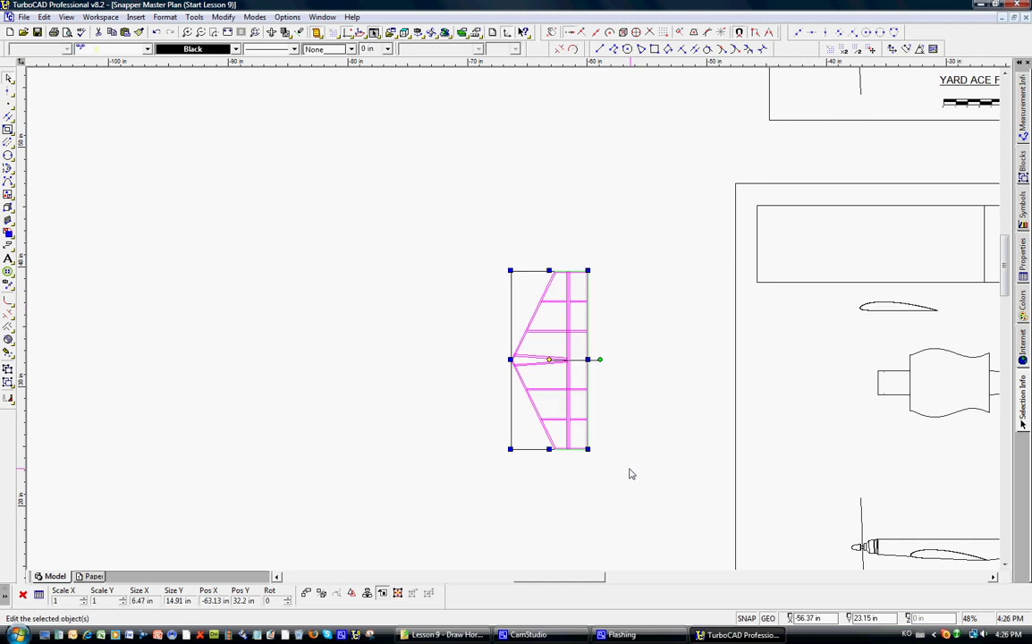
pyautogui.click(112, 34)
pyautogui.click(124, 33)
pyautogui.moveTo(511, 315); pyautogui.dragTo(395, 349)
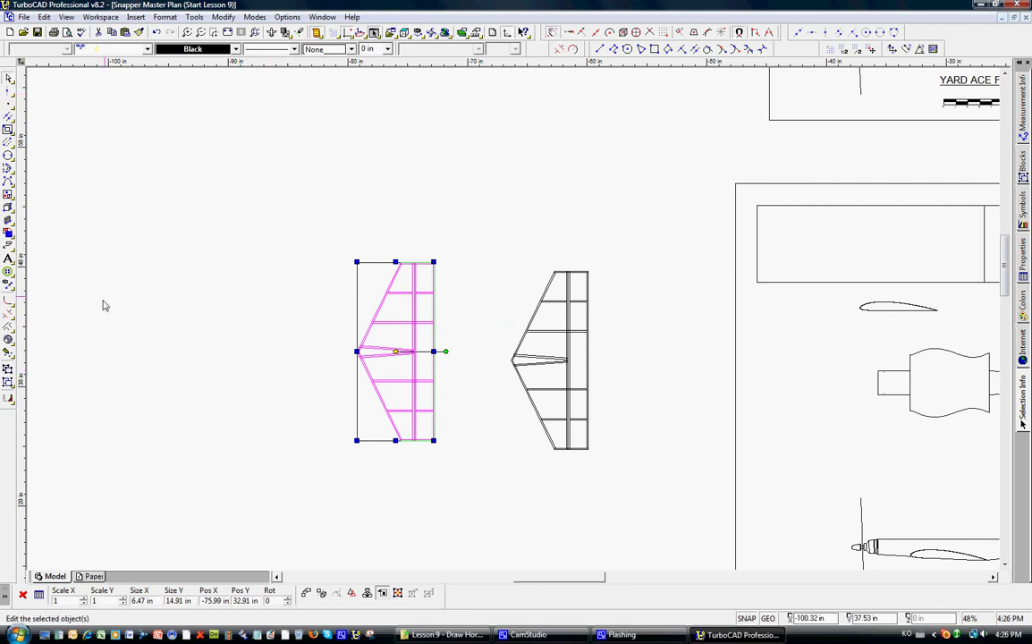
pyautogui.click(8, 382)
pyautogui.click(356, 378)
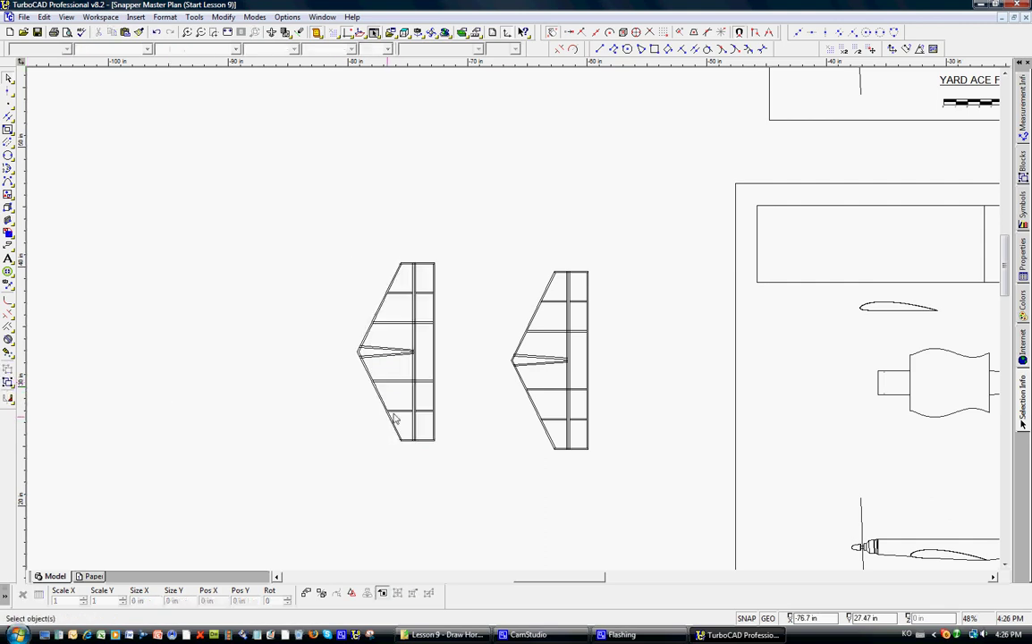
# Move the grouped tail copy onto the horizontal tail outline in the Snapper frame's top view to compare them
pyautogui.click(399, 413)
pyautogui.click(279, 372)
pyautogui.scroll(-2, 514, 324)
pyautogui.click(448, 294)
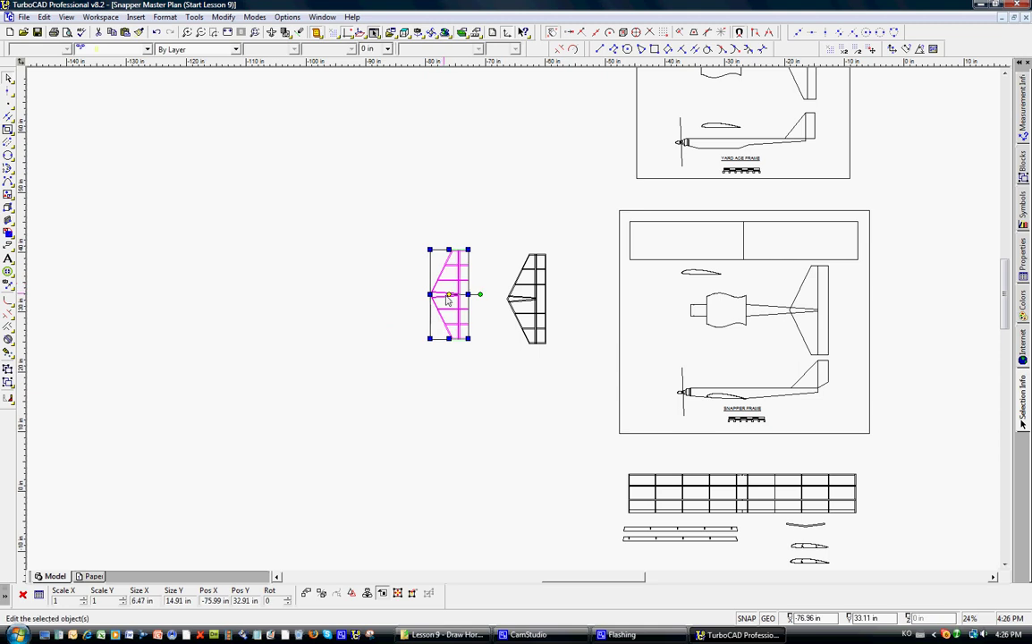
pyautogui.moveTo(448, 293); pyautogui.dragTo(812, 315)
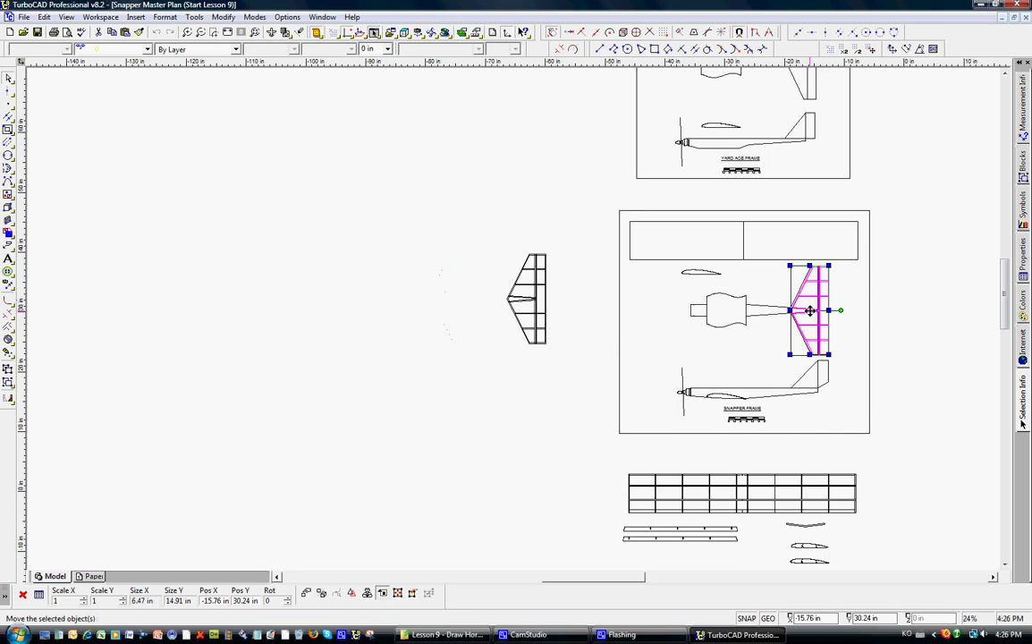
pyautogui.click(854, 293)
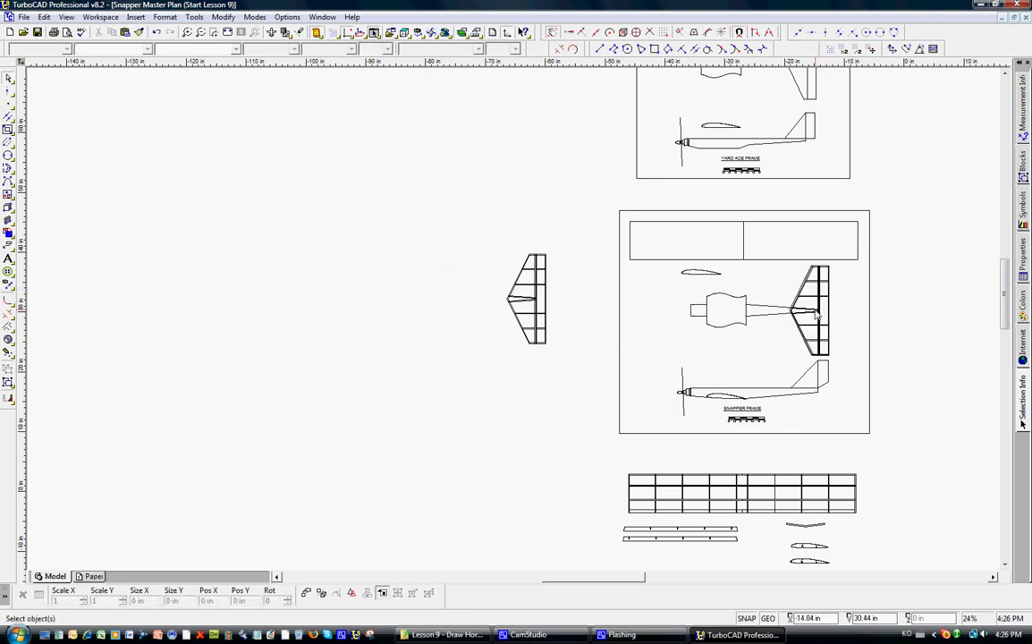
# Move the grouped tail copy out of the Snapper frame and delete it
pyautogui.click(816, 304)
pyautogui.moveTo(816, 304); pyautogui.dragTo(907, 304)
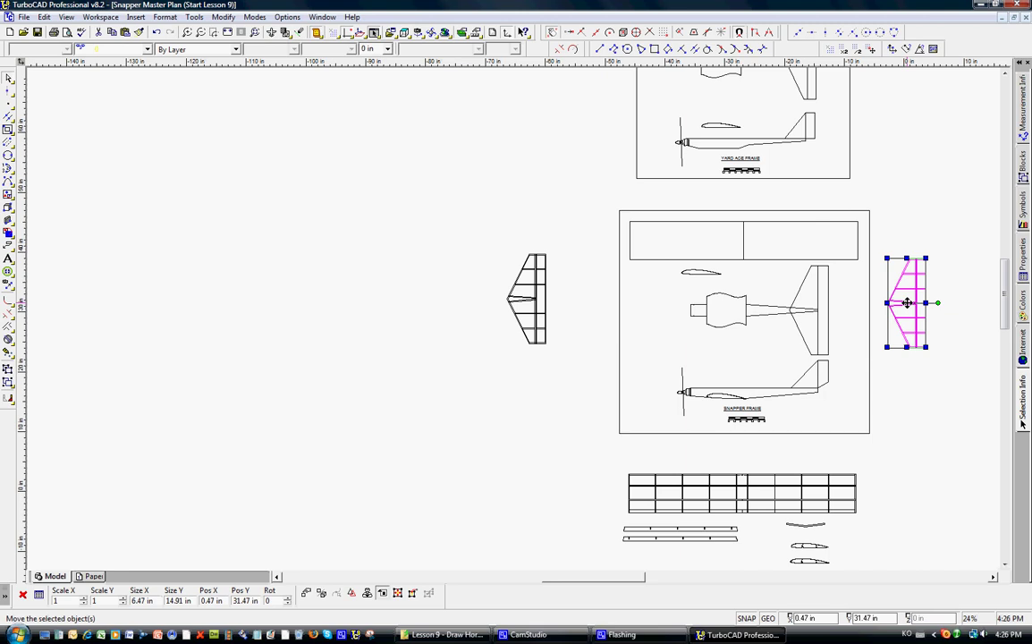
pyautogui.press('Delete')
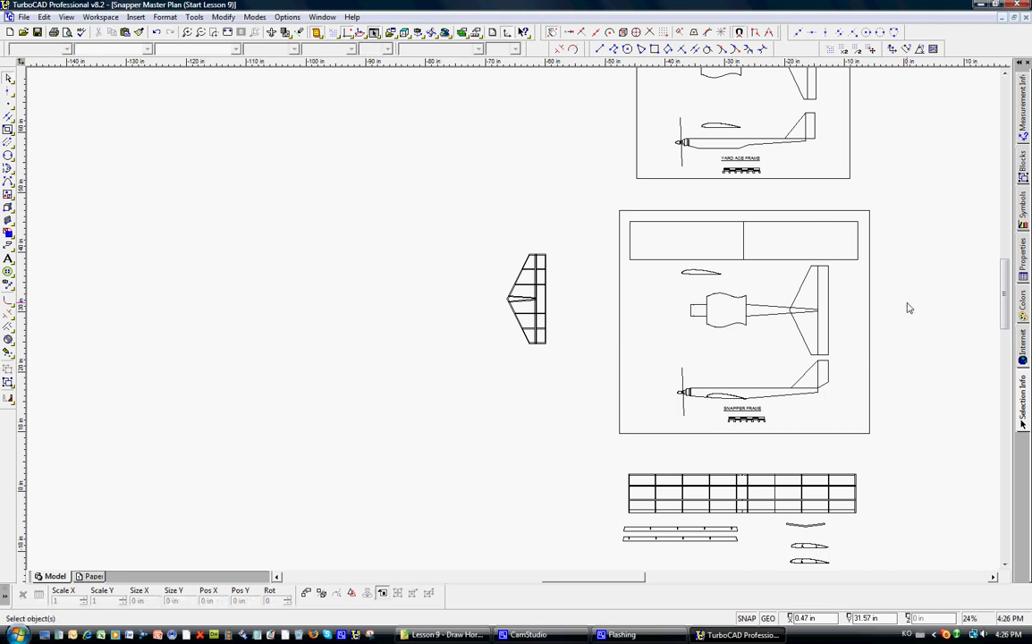
# Group the original tail structure and move it down beside the Snapper's structure drawings, below the wing spars
pyautogui.scroll(-1, 907, 308)
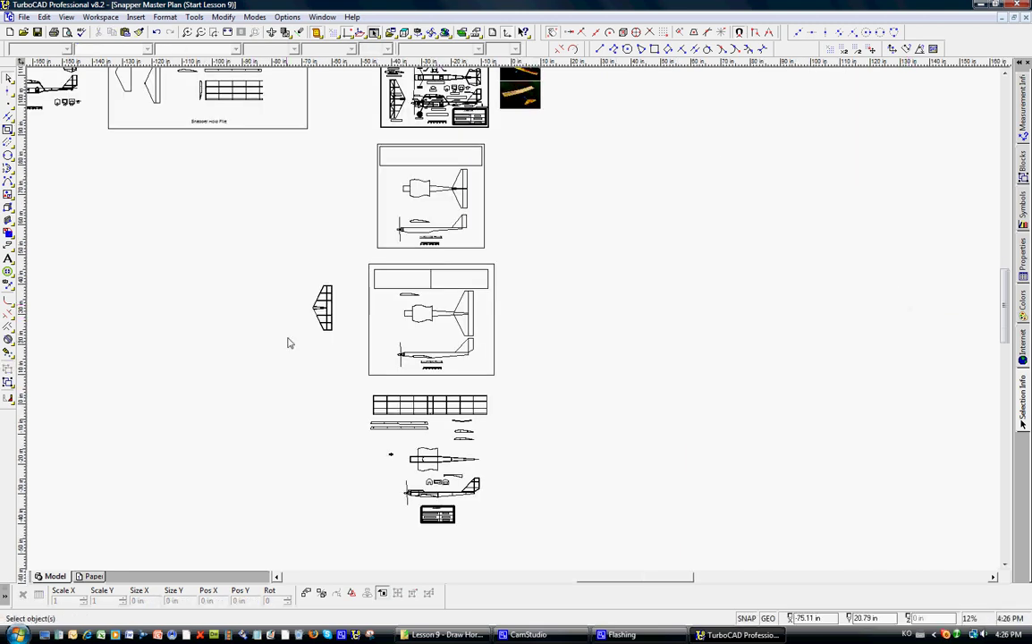
pyautogui.click(319, 309)
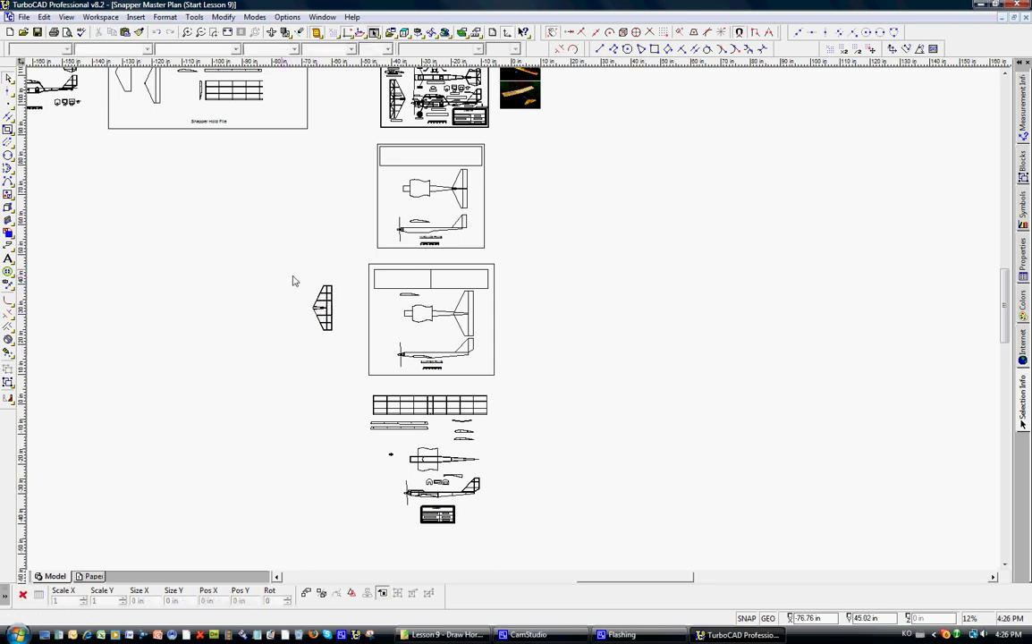
pyautogui.moveTo(282, 269)
pyautogui.mouseDown()
pyautogui.moveTo(346, 329)
pyautogui.moveTo(349, 354)
pyautogui.mouseUp()
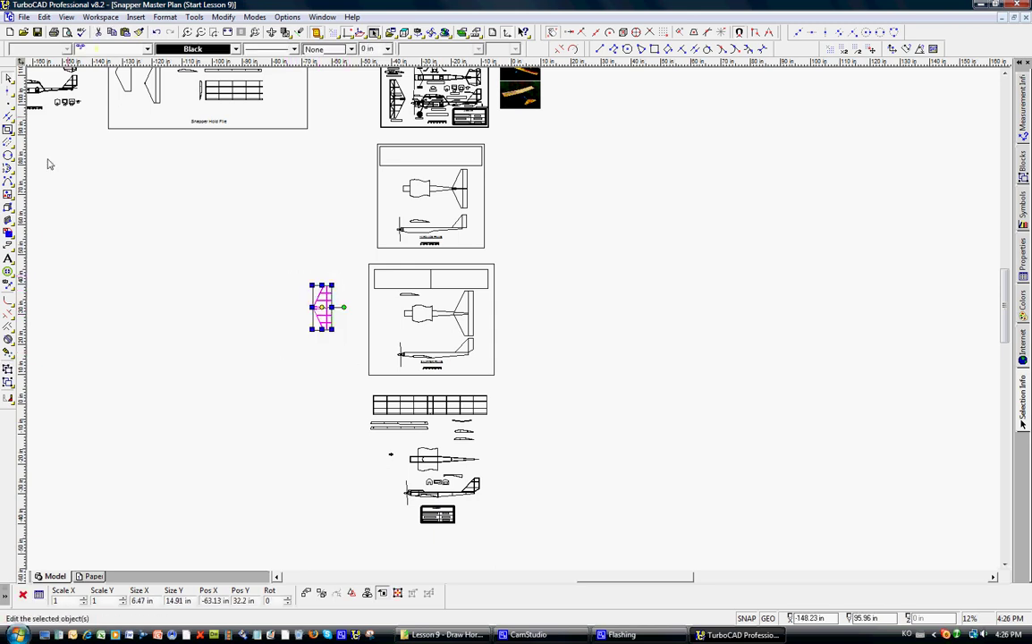
pyautogui.click(7, 382)
pyautogui.moveTo(322, 308); pyautogui.dragTo(361, 467)
pyautogui.scroll(4, 514, 322)
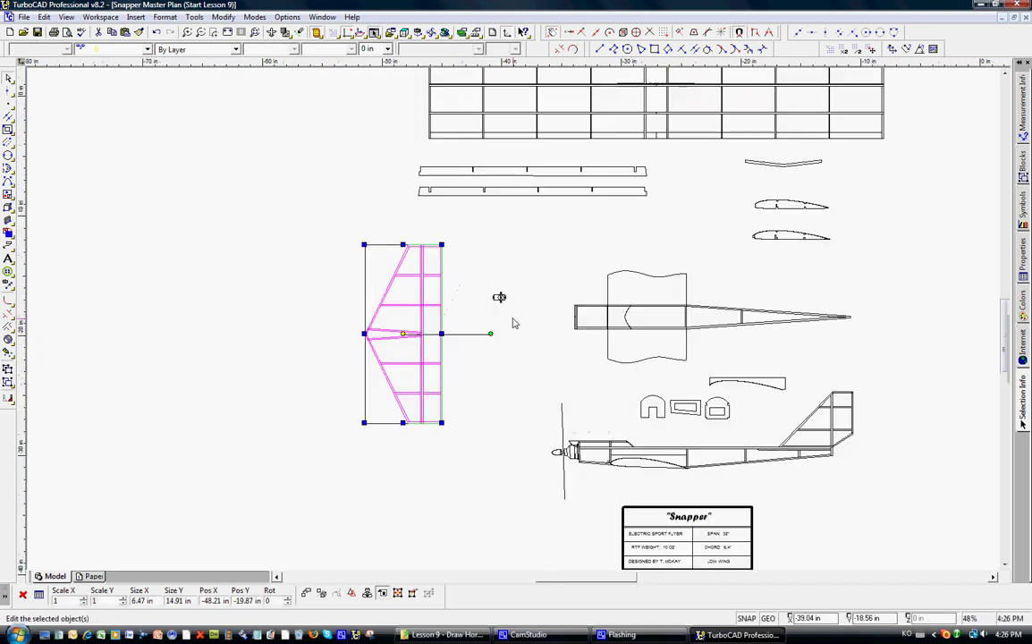
# Move the small loose part above the fuselage top view and place the grouped tail just ahead of the fuselage nose
pyautogui.moveTo(479, 272); pyautogui.dragTo(643, 227)
pyautogui.click(404, 335)
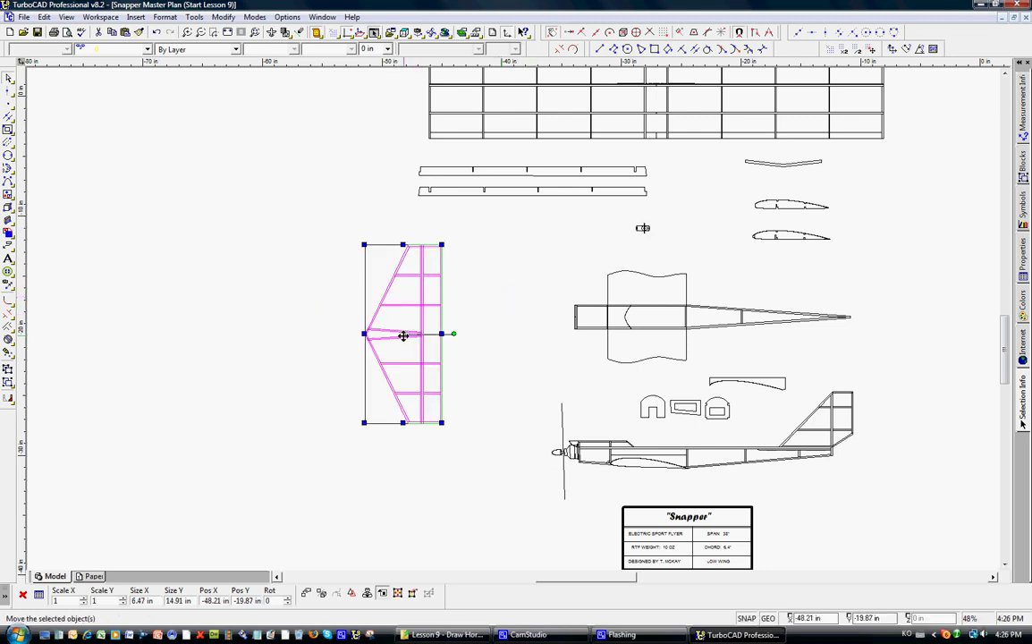
pyautogui.hotkey('ctrl', 'c')
pyautogui.hotkey('ctrl', 'v')
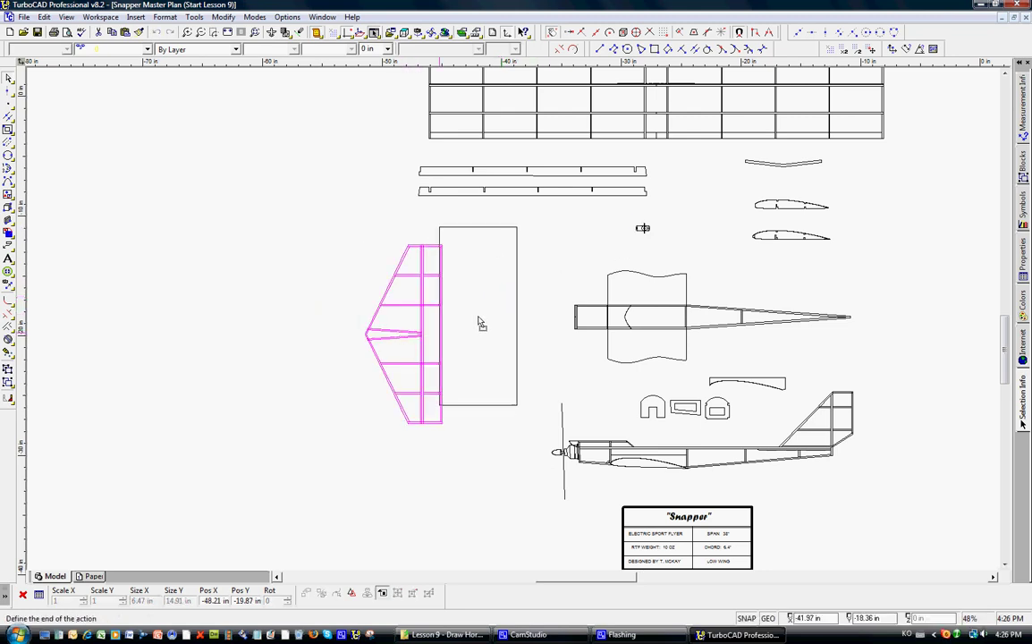
pyautogui.click(479, 322)
pyautogui.click(338, 317)
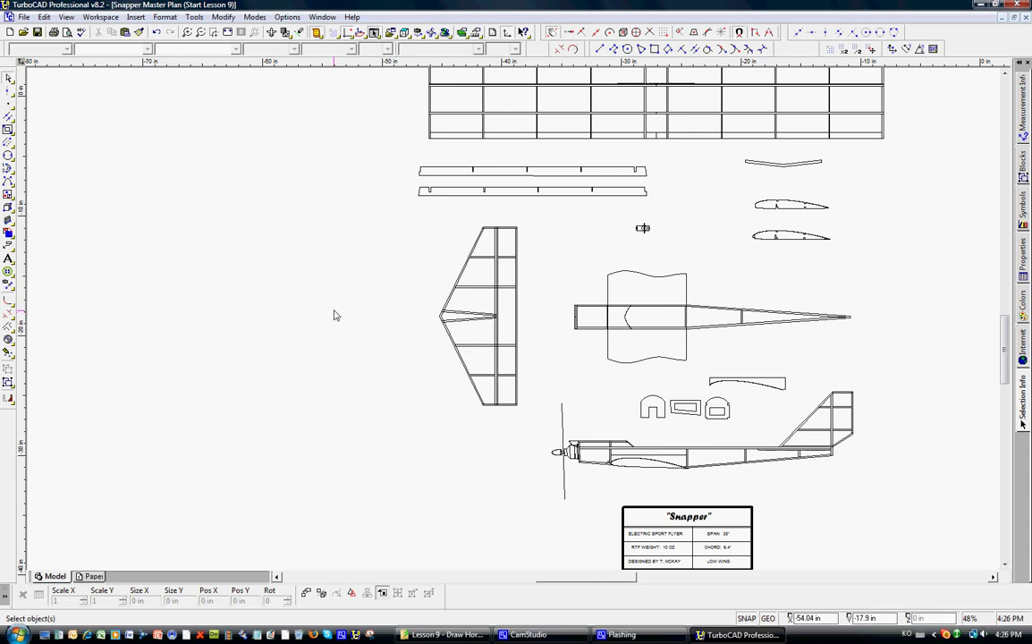